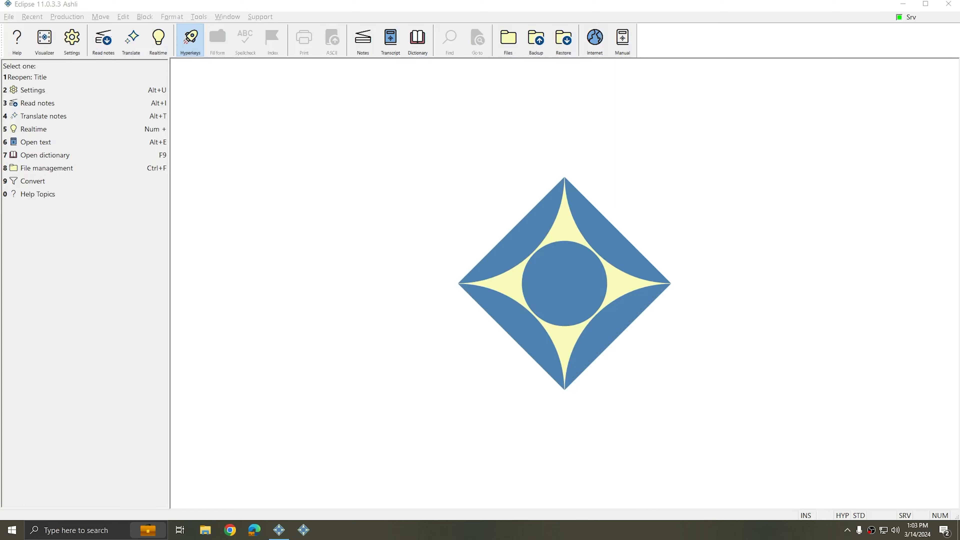
Step: Create a new text file called Birdcage in the Blocks folder
left_click(622, 229)
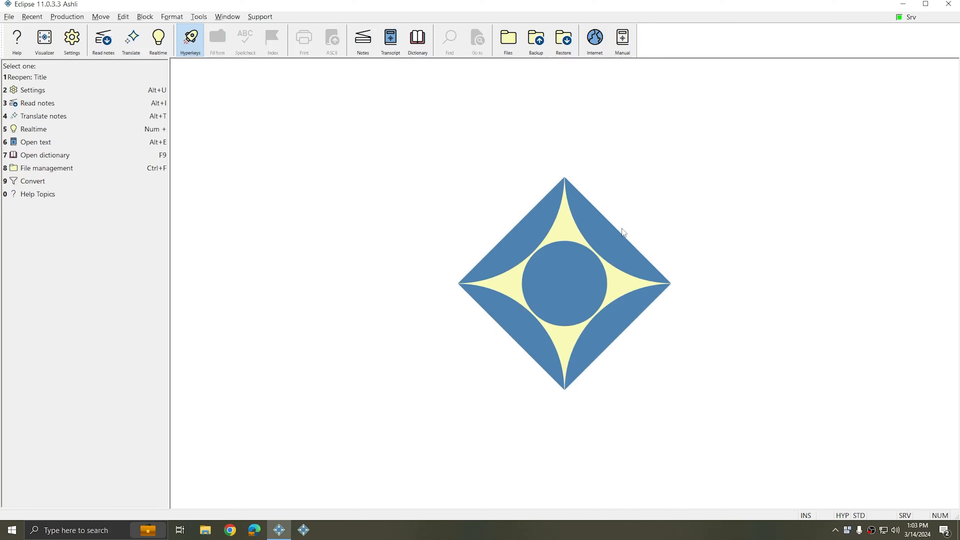
key("alt+e")
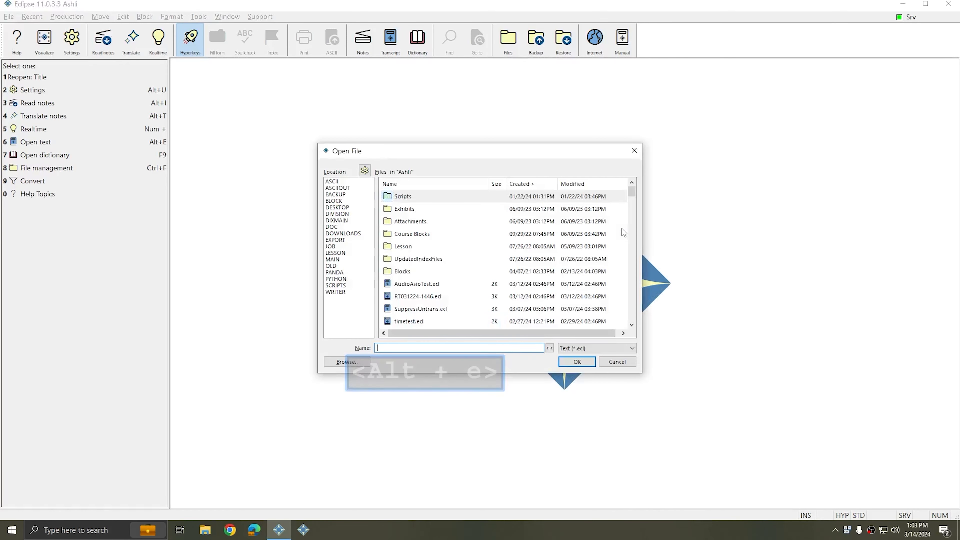
double_click(404, 272)
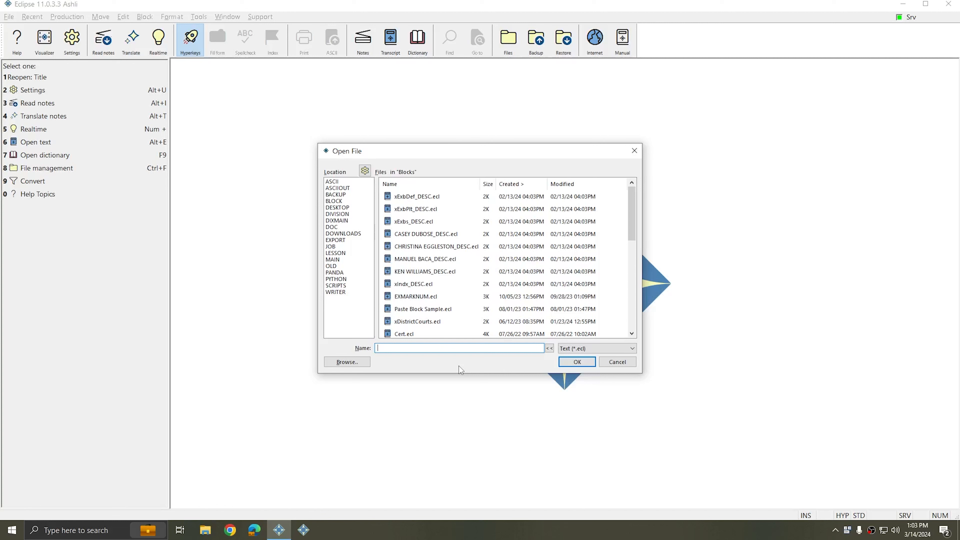
type("Birdcage")
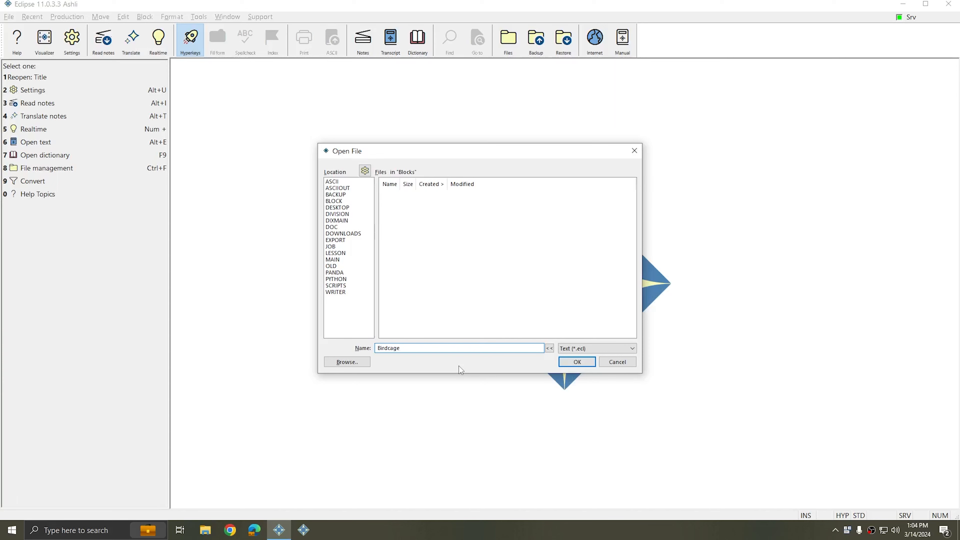
key("Return")
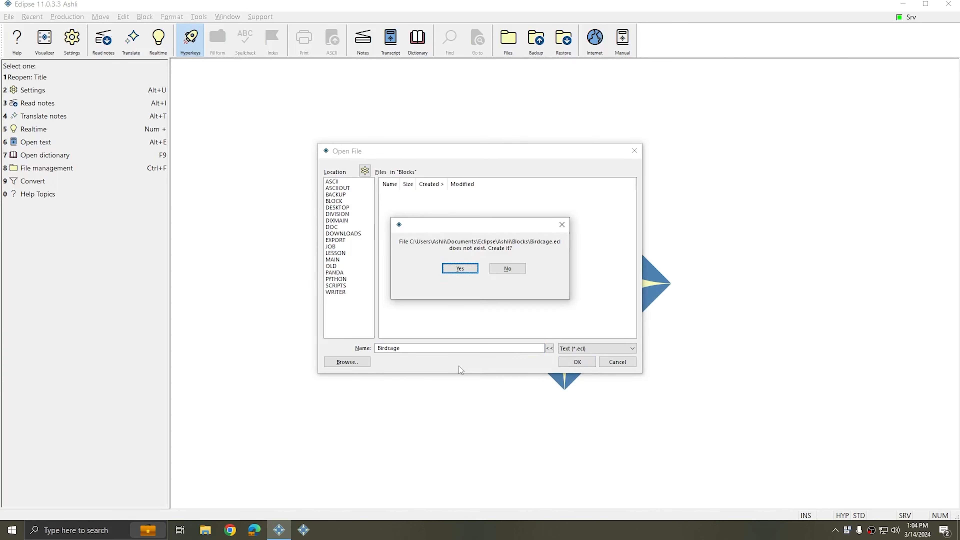
key("Return")
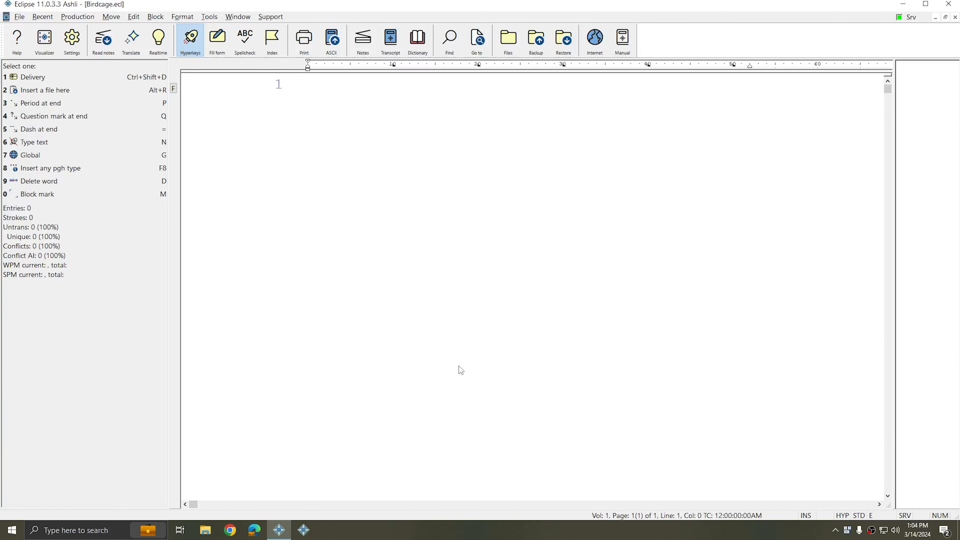
Step: Write the centered line "IN THE COURT OF" followed by a form field labeled COURT NAME
key("Return")
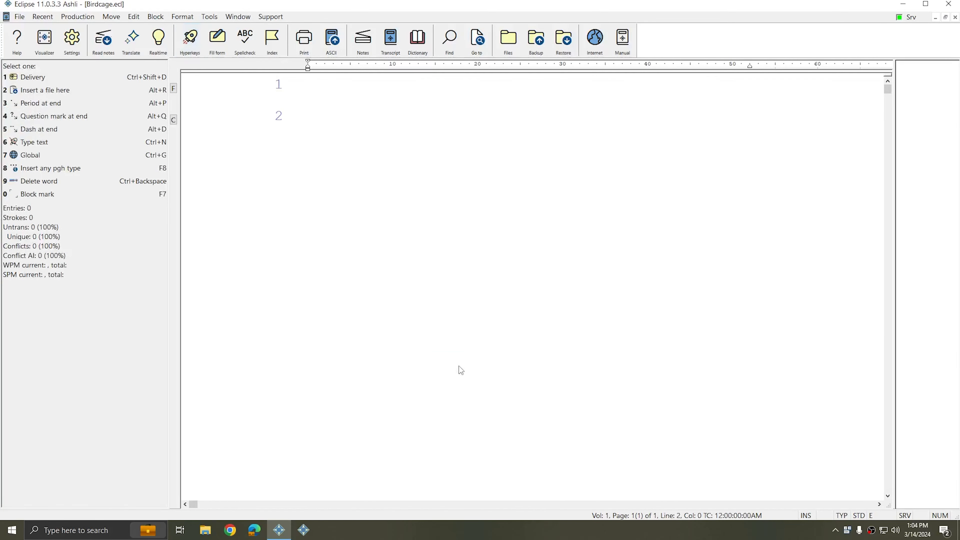
type("IN THE ")
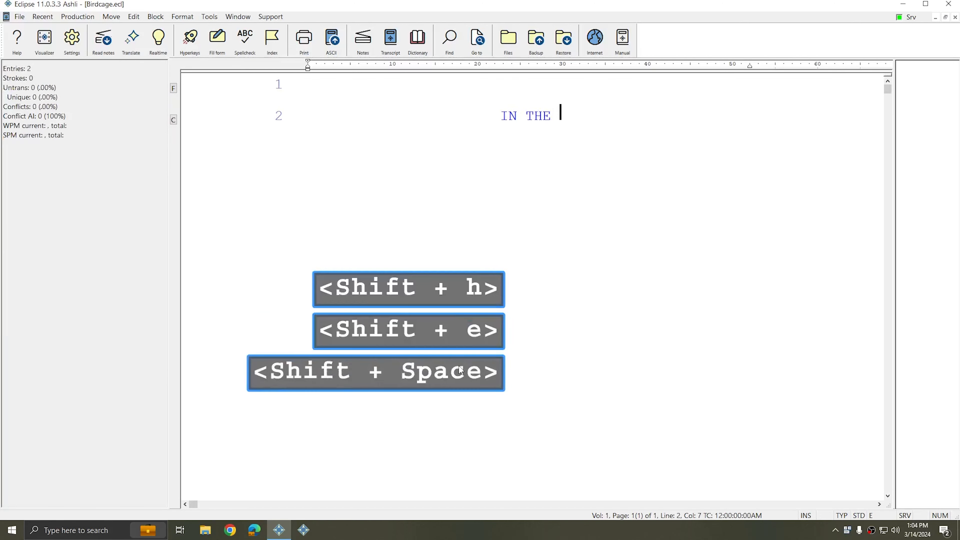
type("COURT OF")
key("ctrl+u")
type("CO")
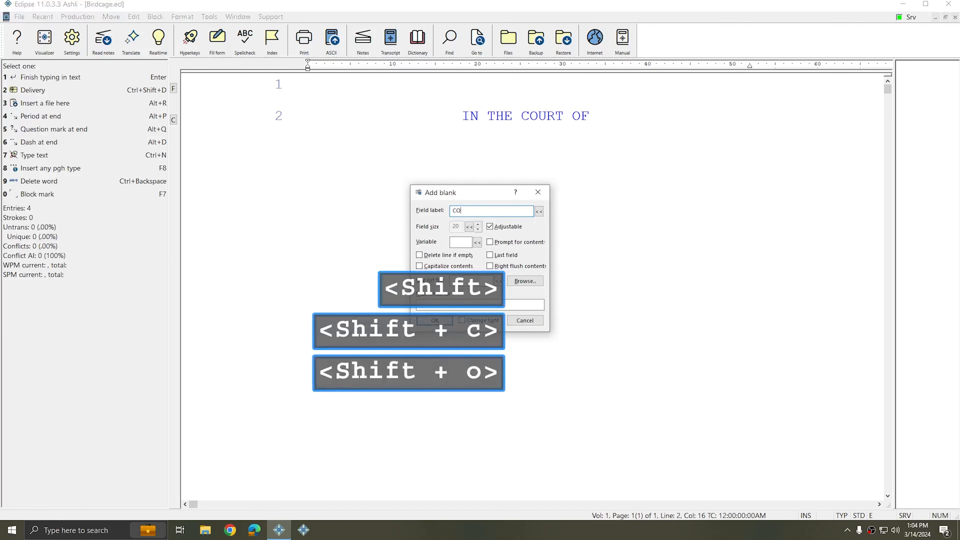
type("URT NAME")
key("Return")
Step: Write "In the county of" on the next centered line and add a form field labeled COUNTY
type("In the ")
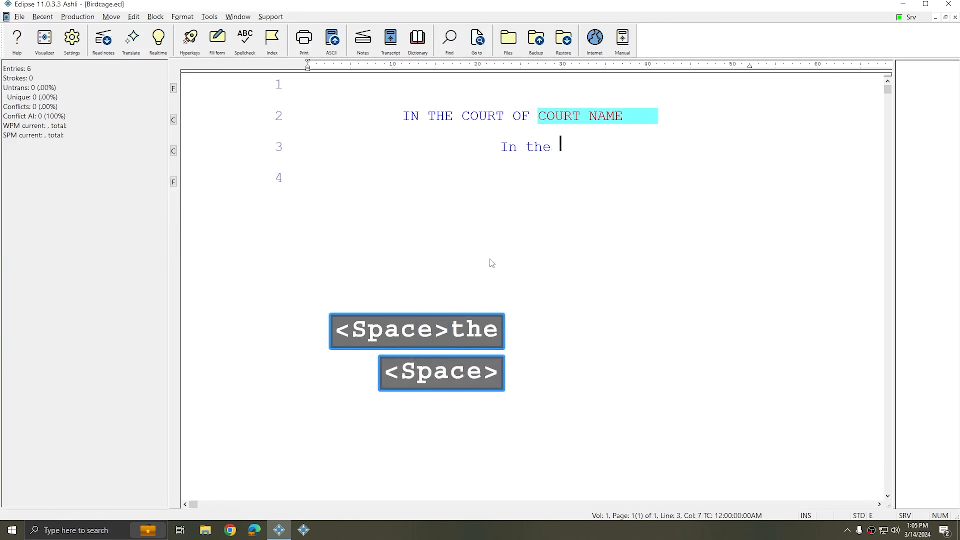
type("county of")
key("ctrl+u")
type("COU")
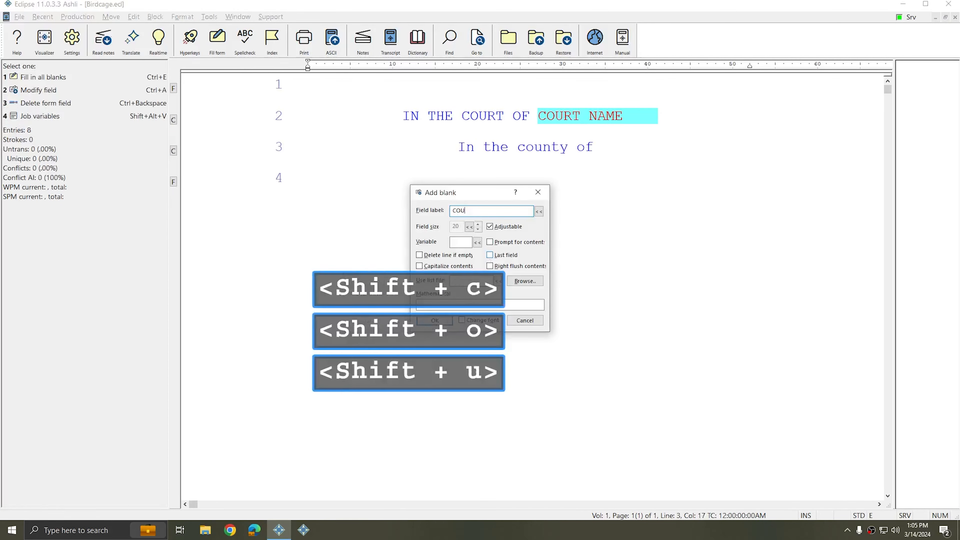
type("NTY")
key("Return")
Step: Continue the line with ", in the state of FLorida, on", form fields labeled MONTH and DAY, and ", 20"
type(", in the state of FLorida")
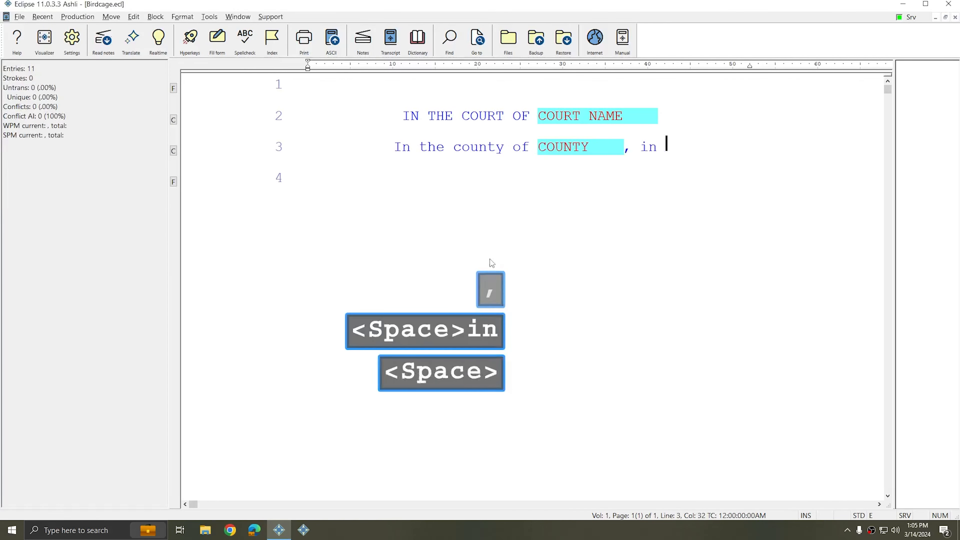
type(", on MONTH")
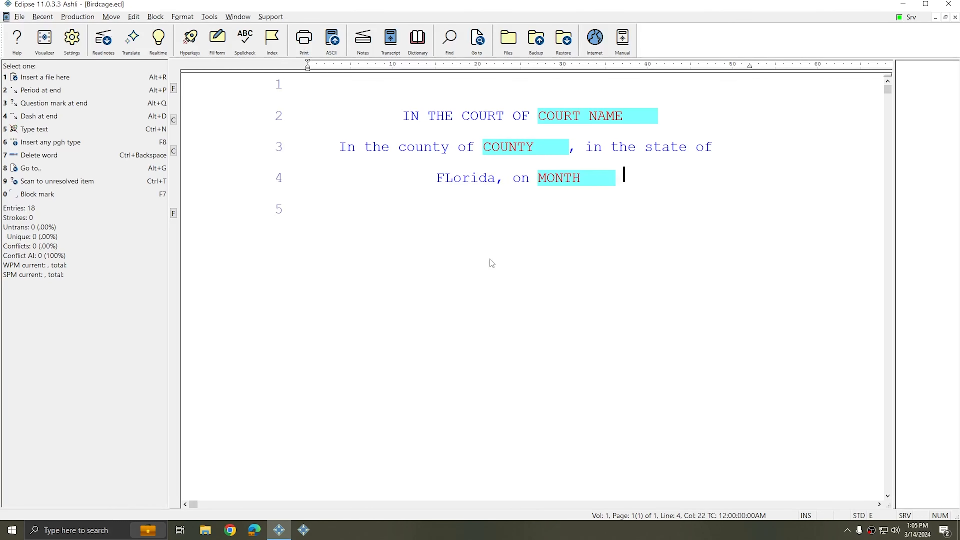
key("ctrl+b")
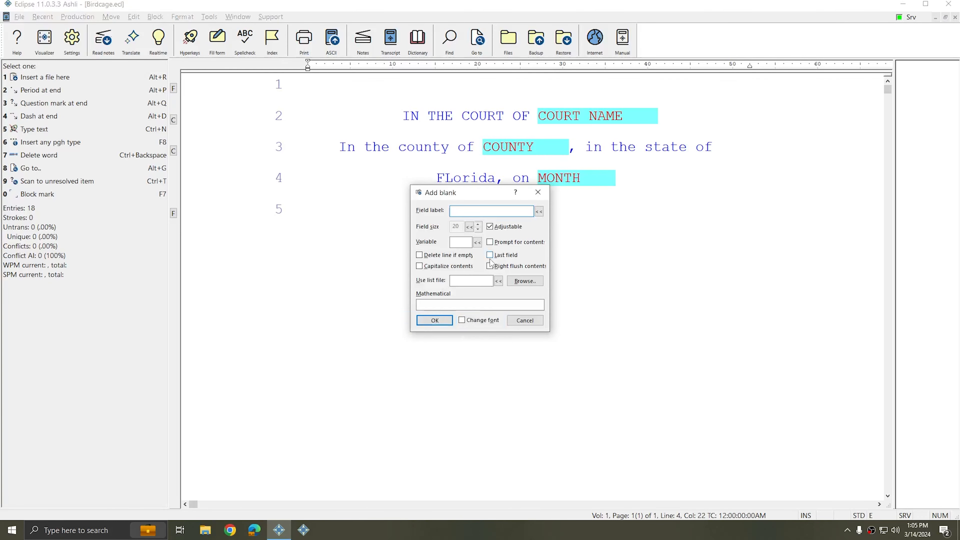
type("DAY")
key("Return")
type(", 20")
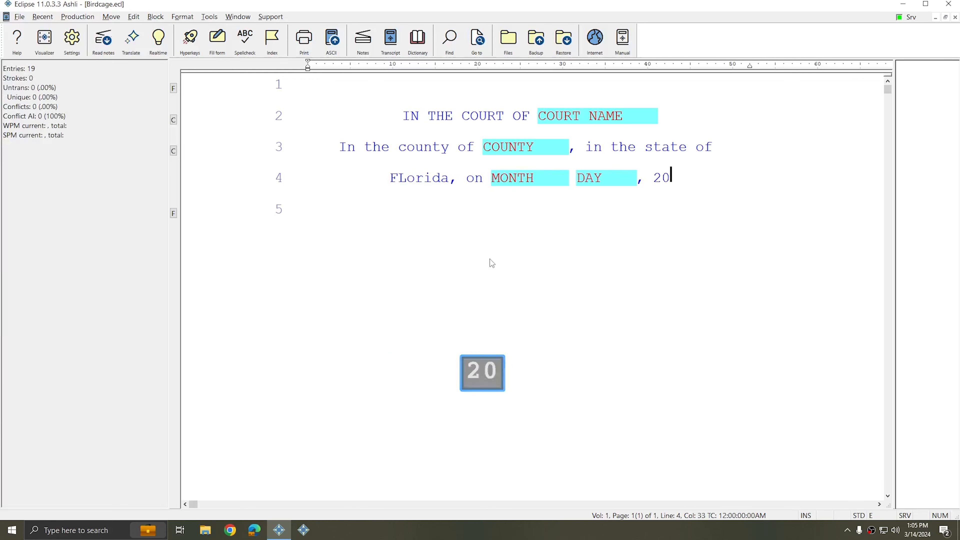
Step: Add a form field labeled YY directly after "20" and leave a blank line below the court heading
key("ctrl+b")
type("Y")
key("BackSpace")
key("BackSpace")
type("YY")
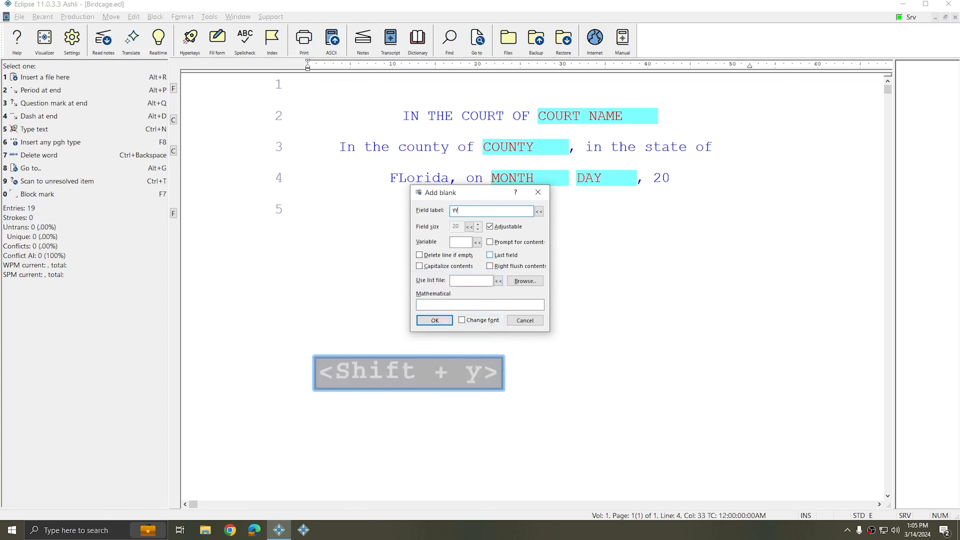
key("Return")
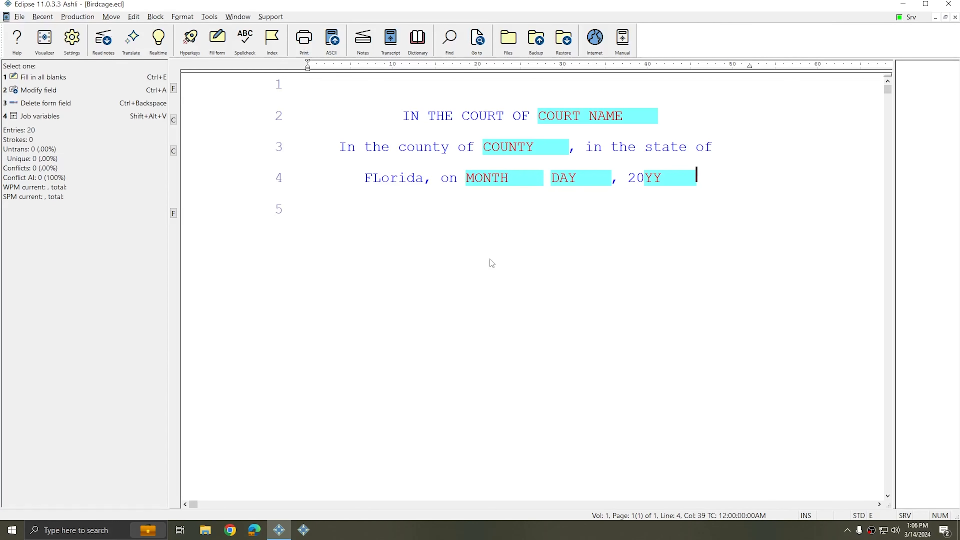
key("Return")
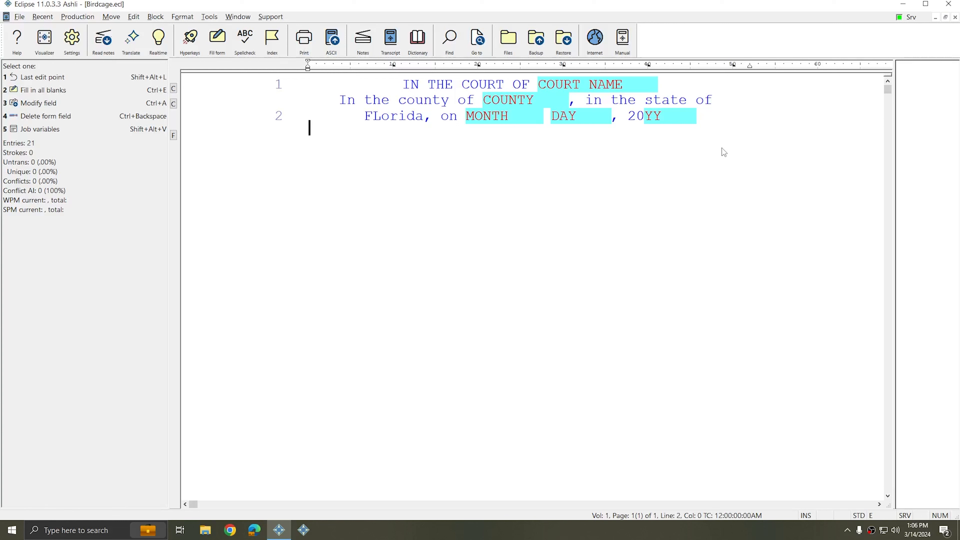
key("Return")
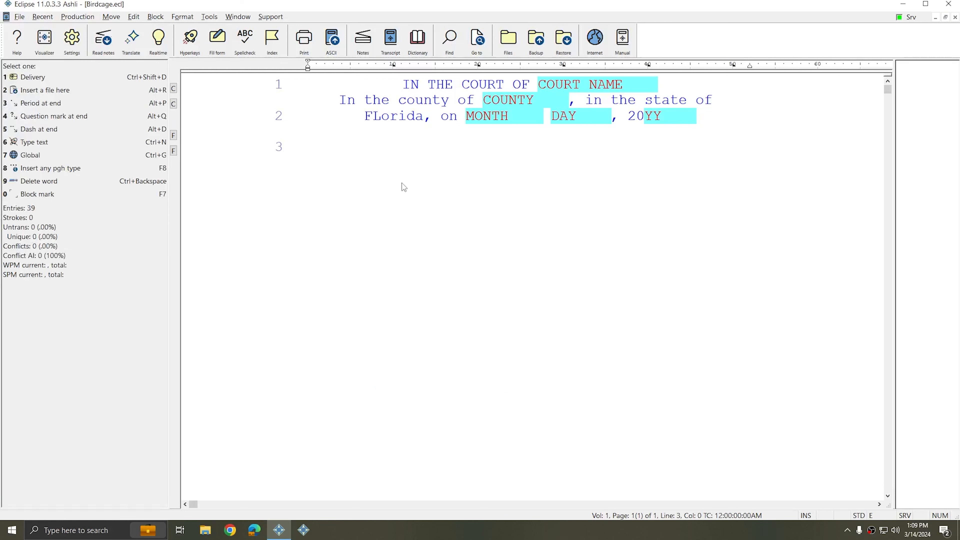
Step: Insert a caption box paragraph below the heading and enter "FOR THE PLAINTIFF" in it
key("F8")
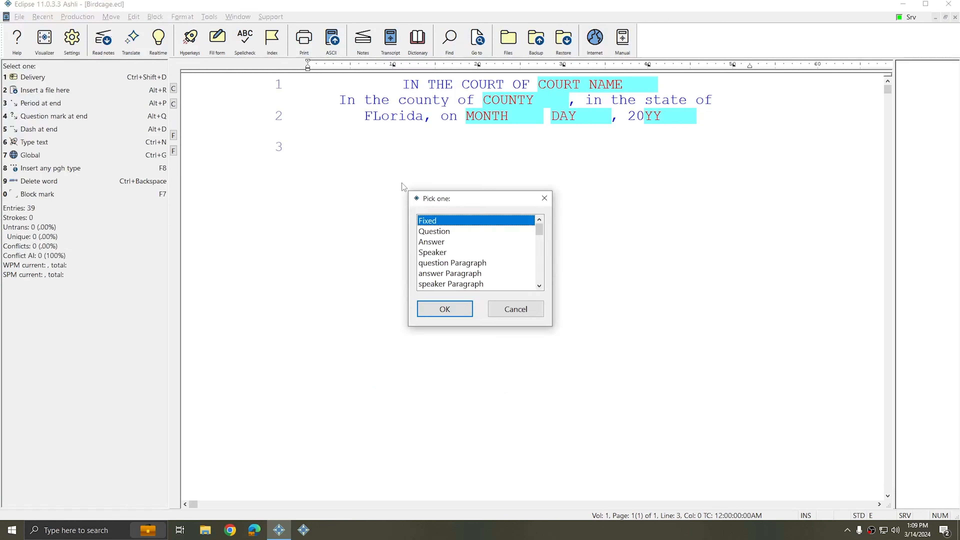
key("c")
key("c")
key("c")
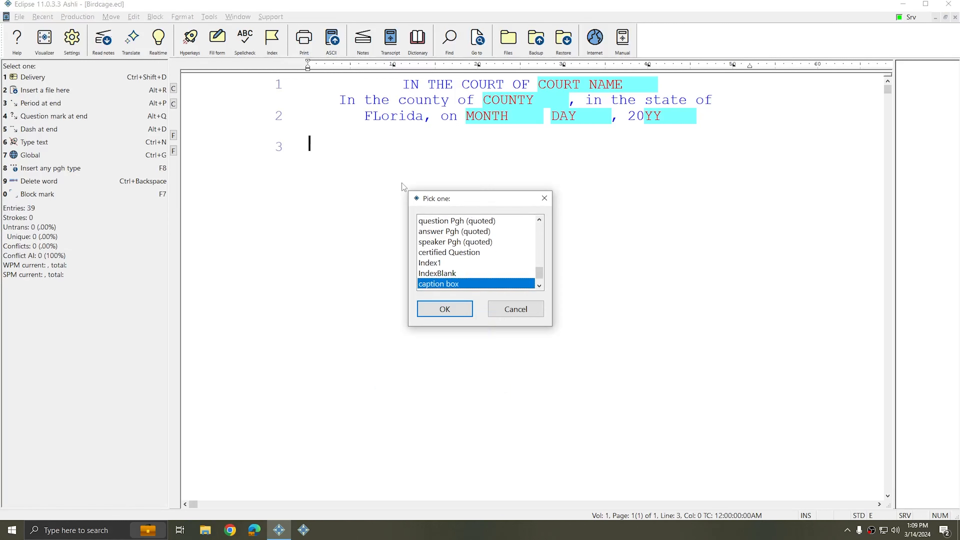
key("Return")
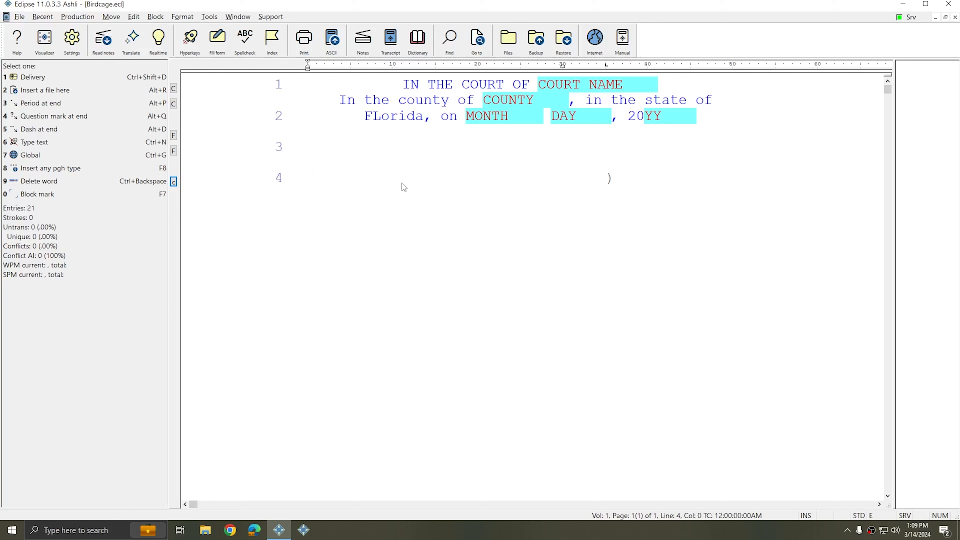
type("FOR THE PLAINTIFF")
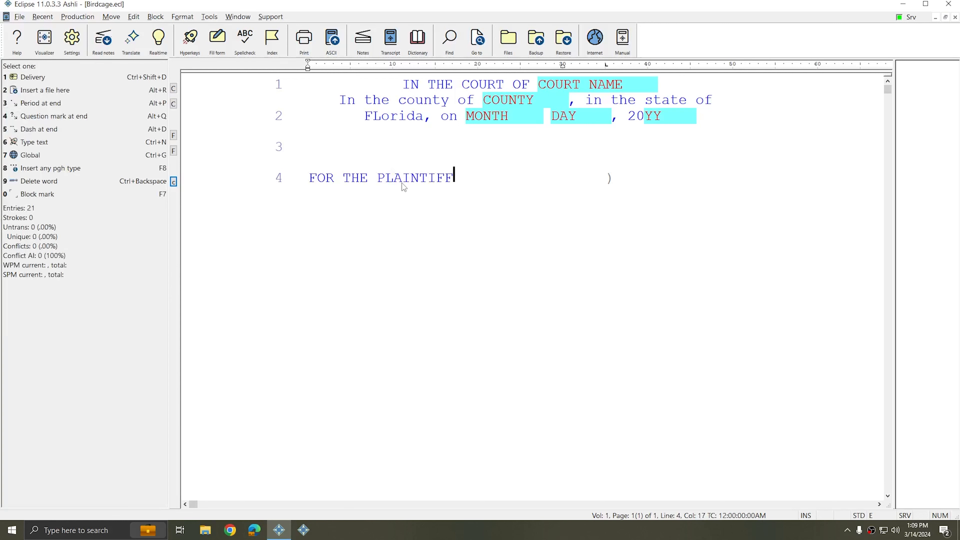
Step: Add a form field labeled ATTY on its own line under FOR THE PLAINTIFF and start another line
key("Return")
key("ctrl+a")
type("Atty")
key("Return")
key("Return")
key("ctrl+n")
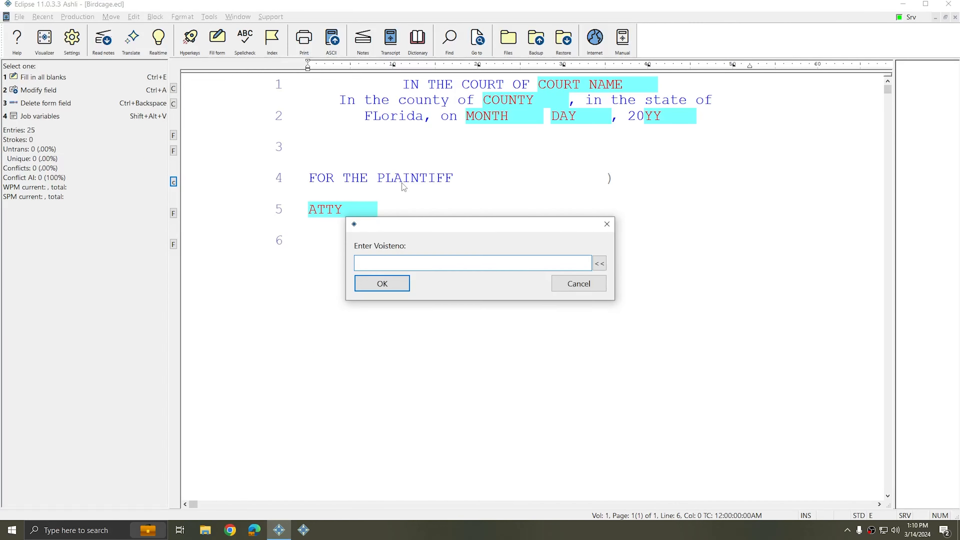
key("Escape")
Step: Add form fields labeled FIRM and ADDRESS on separate lines below the ATTY field
key("ctrl+a")
type("Firm")
key("Return")
key("ctrl+a")
key("ctrl+a")
type("Address")
key("Return")
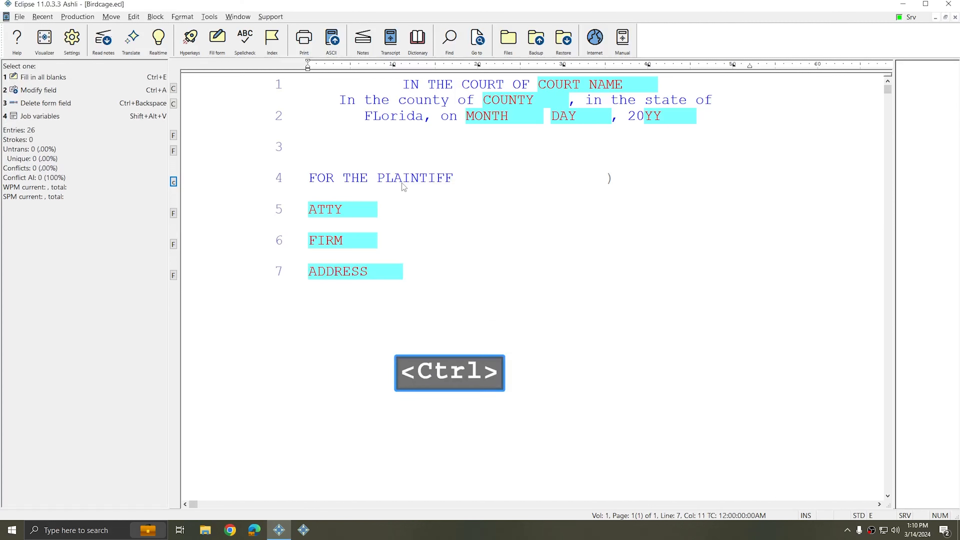
Step: Add form fields labeled CITY STATE and EMAIL on separate lines below the ADDRESS field
key("Return")
key("ctrl+a")
type("CITY STATE")
key("Return")
key("Return")
key("ctrl+a")
type("EMAIL")
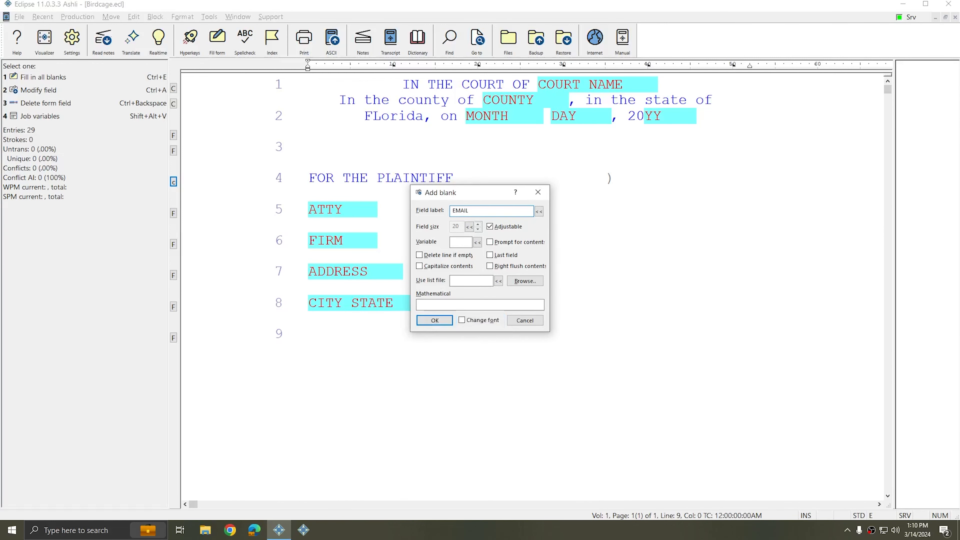
key("Return")
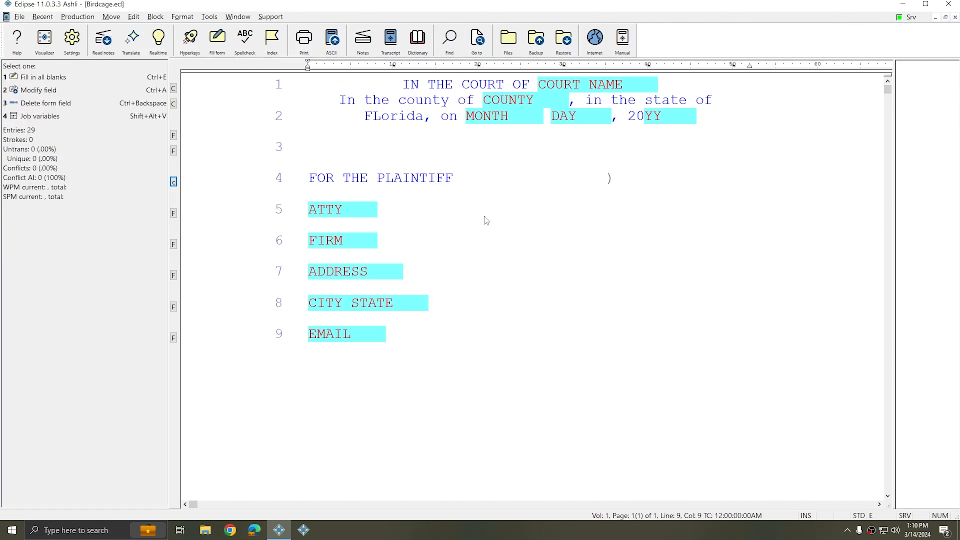
Step: Copy the plaintiff's block of form fields from ATTY through EMAIL
left_click(473, 183)
left_click_drag(460, 177, 499, 345)
key("ctrl+c")
Step: Add the heading "FOR THE DEFENSE" on a new line below the EMAIL field
key("Return")
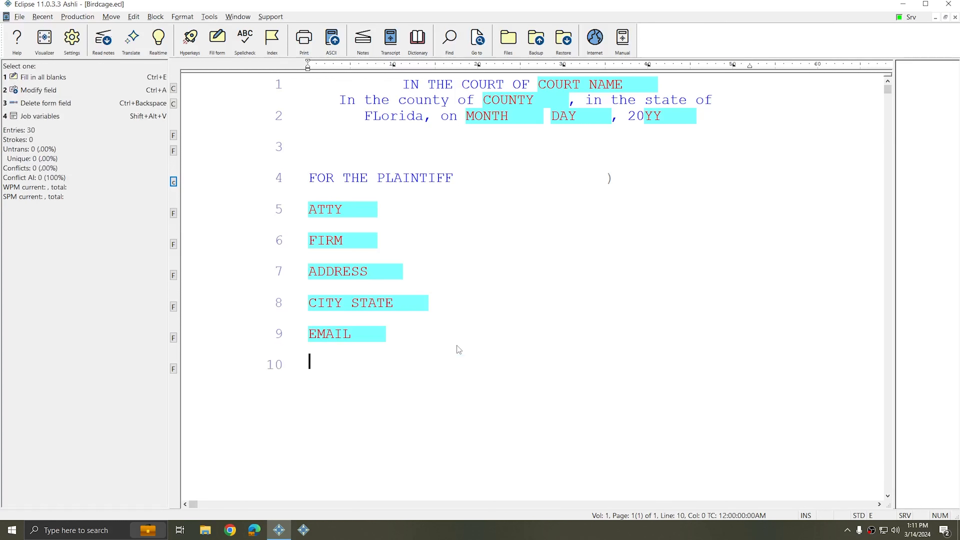
key("shift")
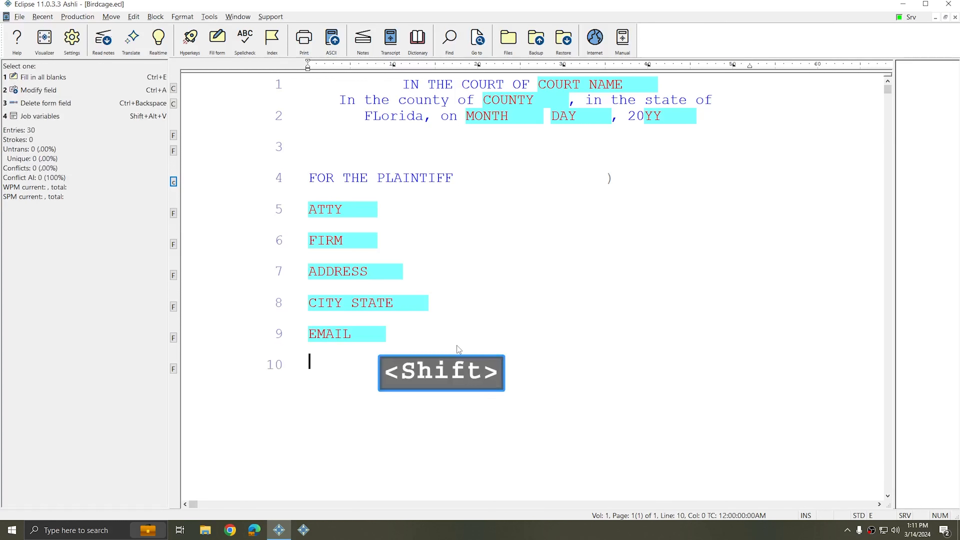
type("FOR THE DEFENSE")
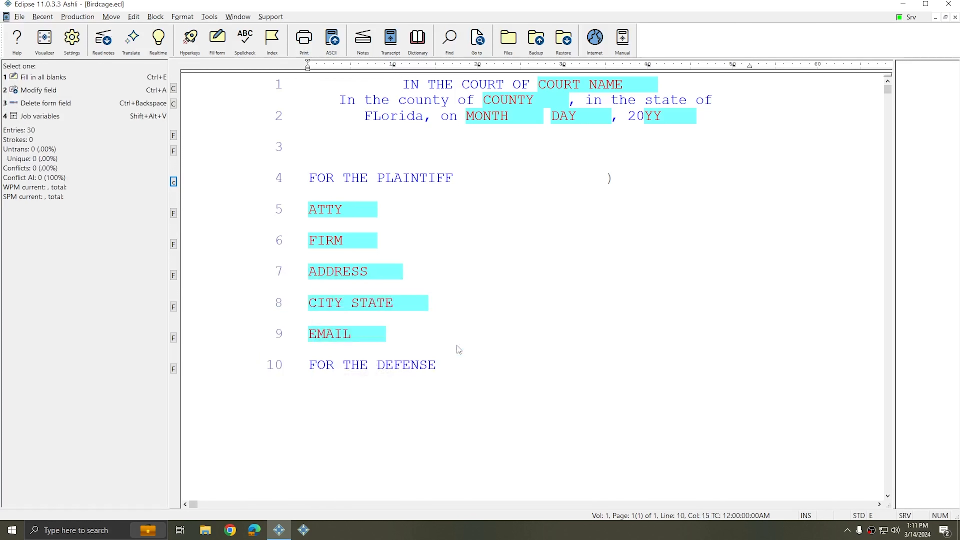
Step: Paste the copied form fields below FOR THE DEFENSE and delete the empty lines between them and the heading
key("Return")
key("ctrl+v")
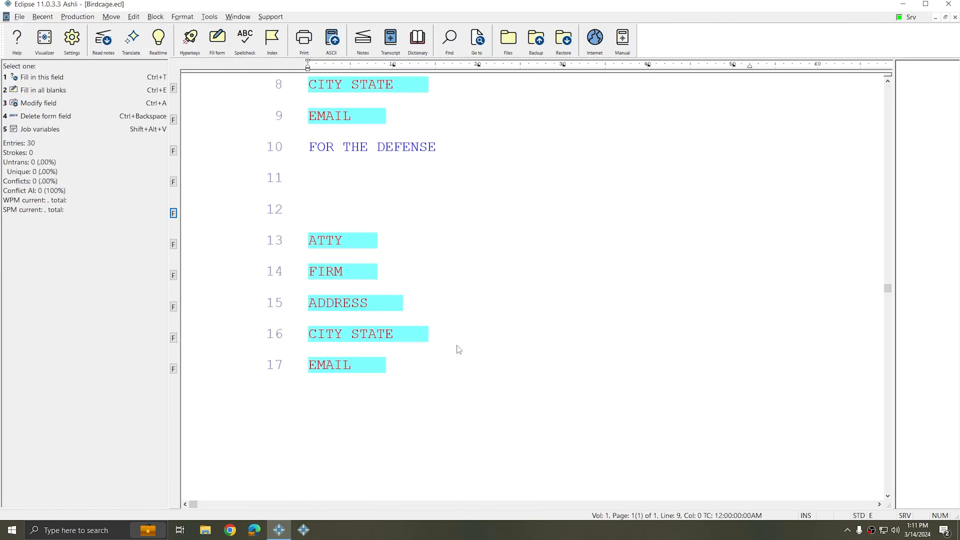
left_click(377, 160)
key("ctrl+y")
key("ctrl+y")
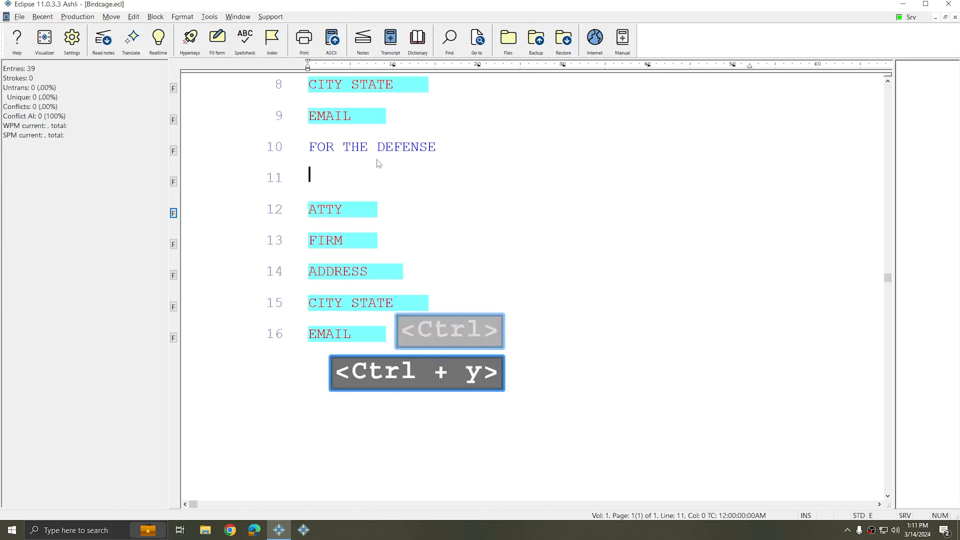
left_click(519, 421)
scroll(509, 269, "up", 1)
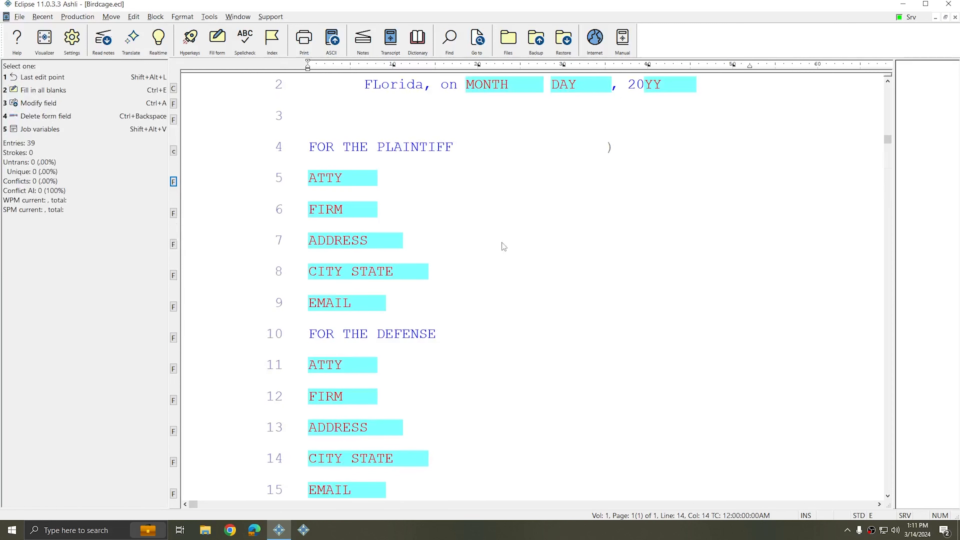
left_click(310, 148)
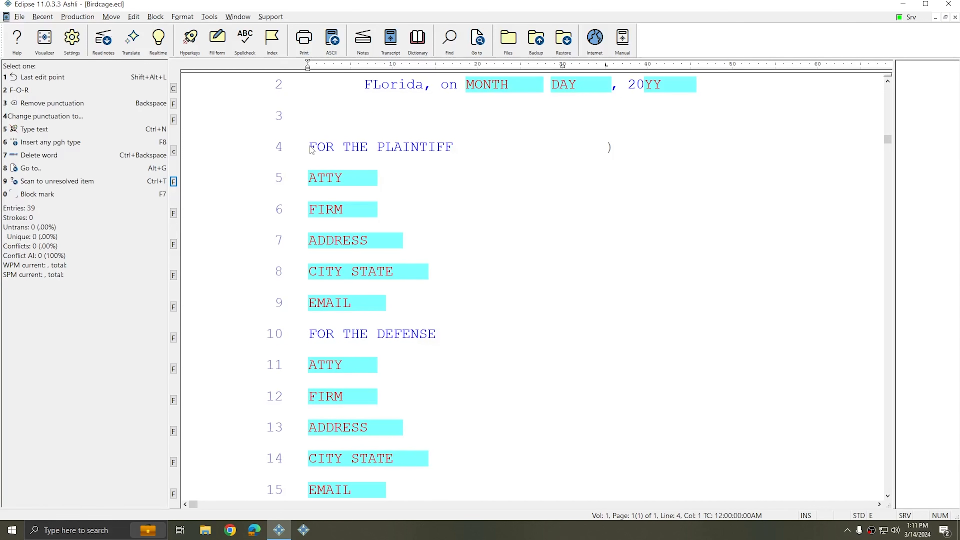
left_click_drag(311, 149, 458, 149)
left_click_drag(311, 335, 456, 342)
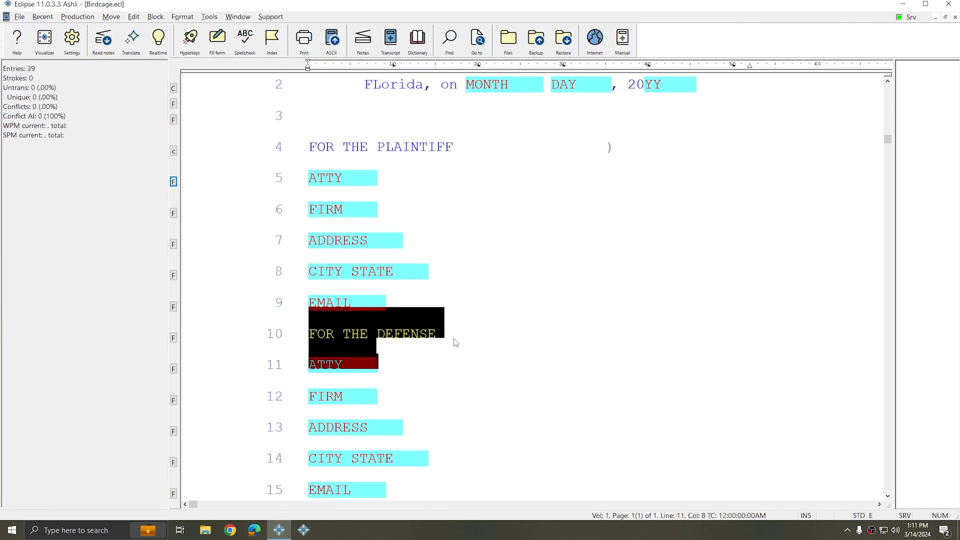
left_click(456, 343)
left_click(395, 146)
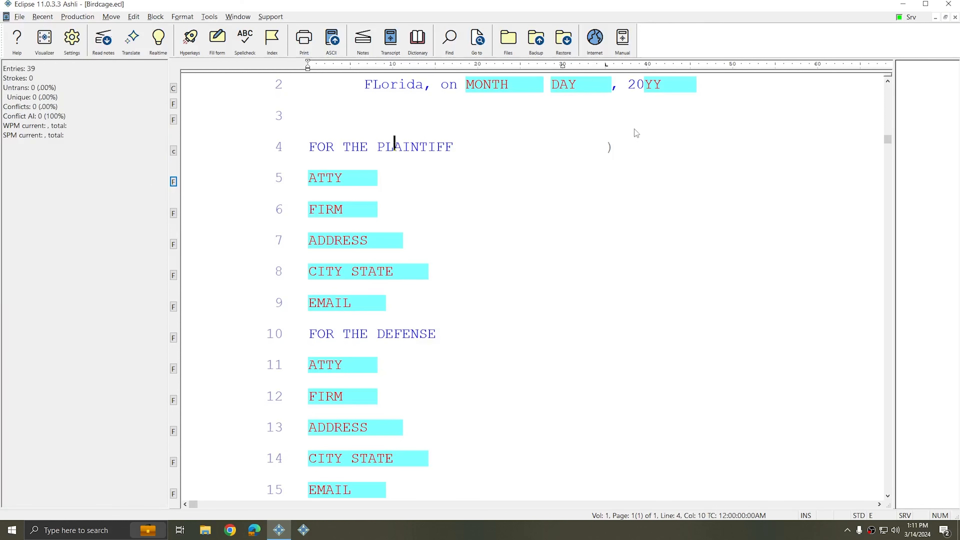
left_click(616, 147)
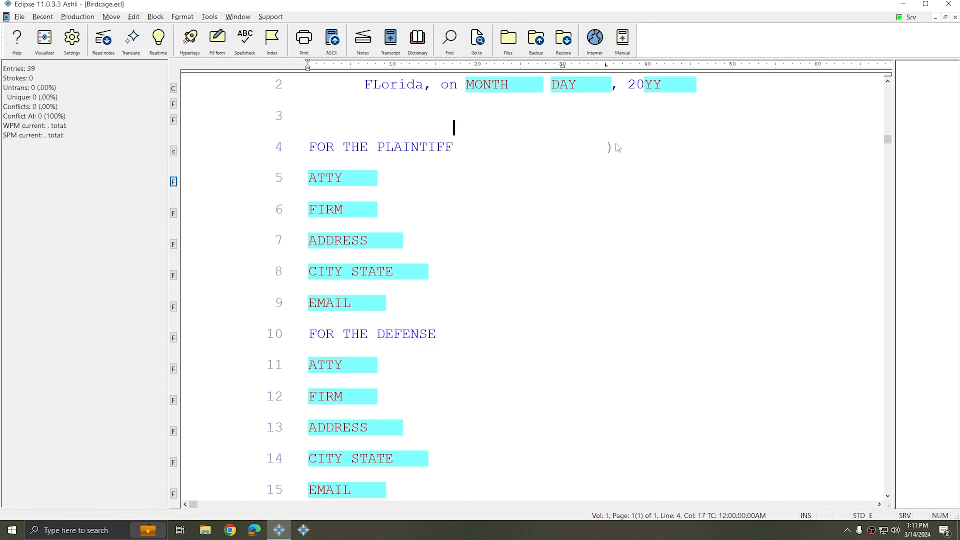
left_click(462, 205)
Step: Convert the selected lines from the plaintiff's ATTY field through the defense EMAIL field to the caption box paragraph type
left_click_drag(311, 170, 474, 428)
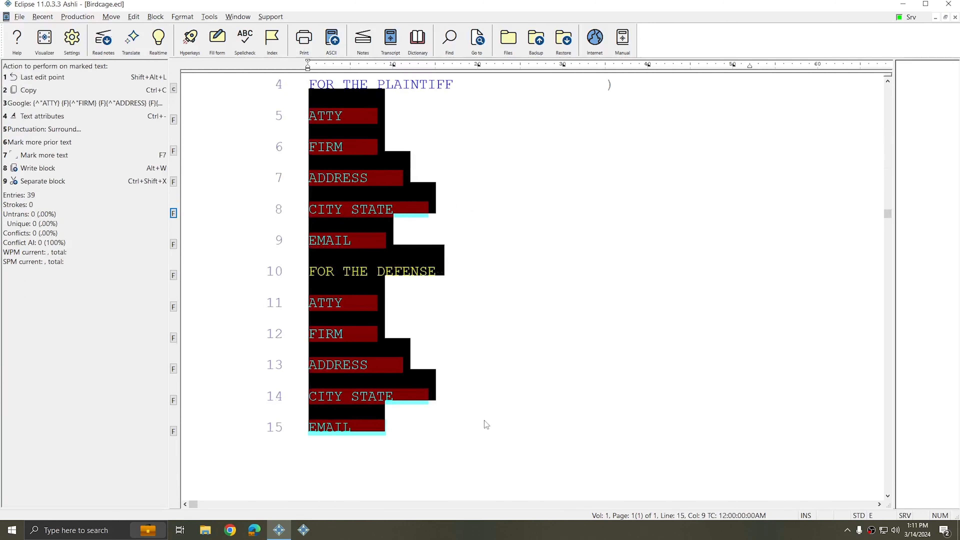
key("F8")
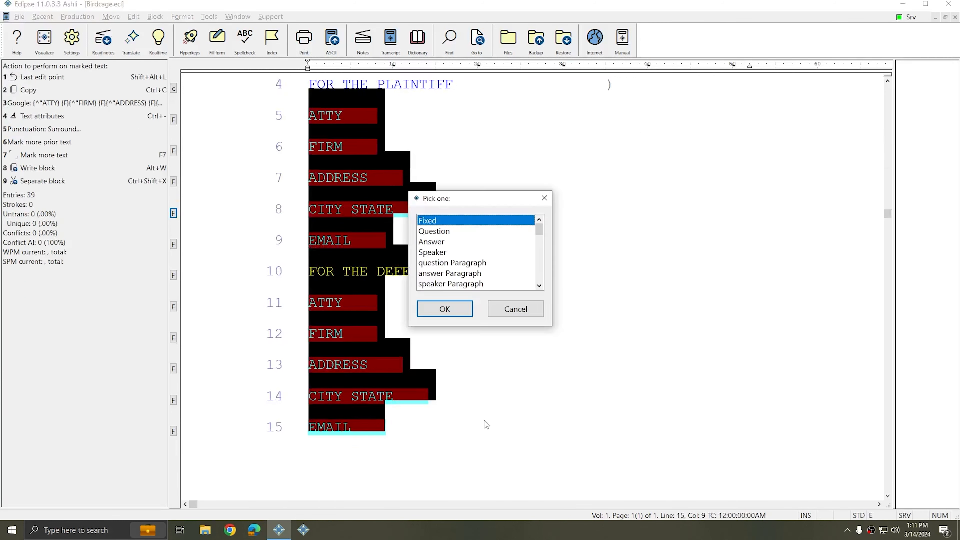
key("c")
key("c")
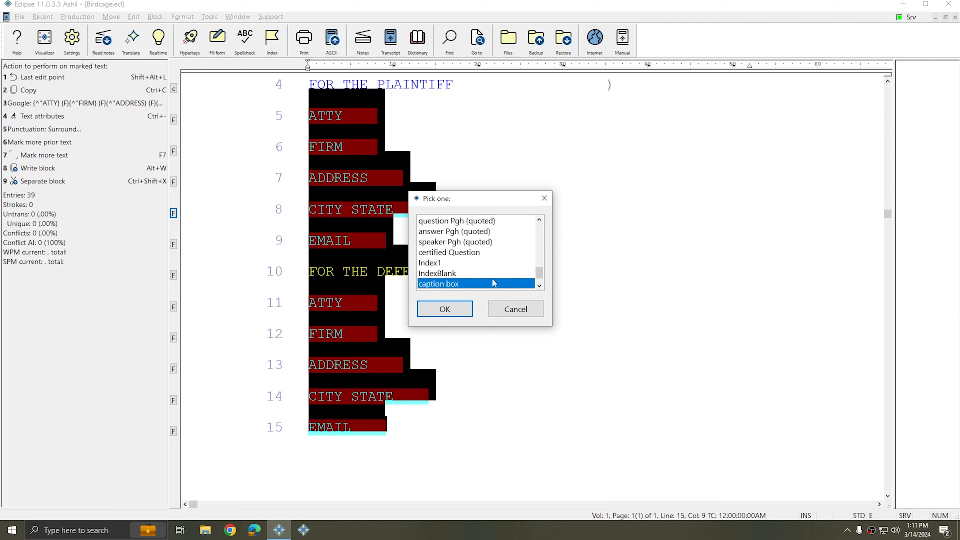
left_click(444, 310)
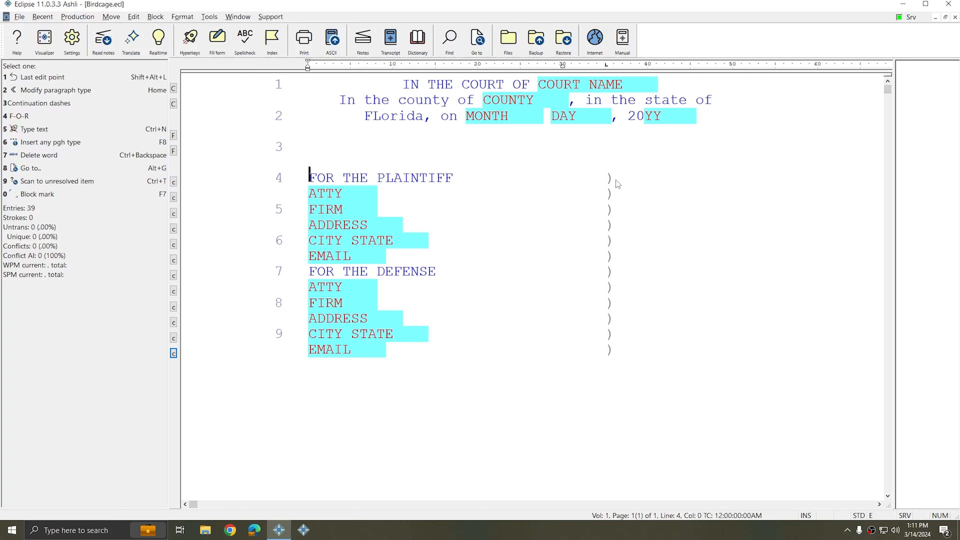
Step: Test the caption box's text wrapping by entering filler text after FOR THE PLAINTIFF, and delete the filler
key("End")
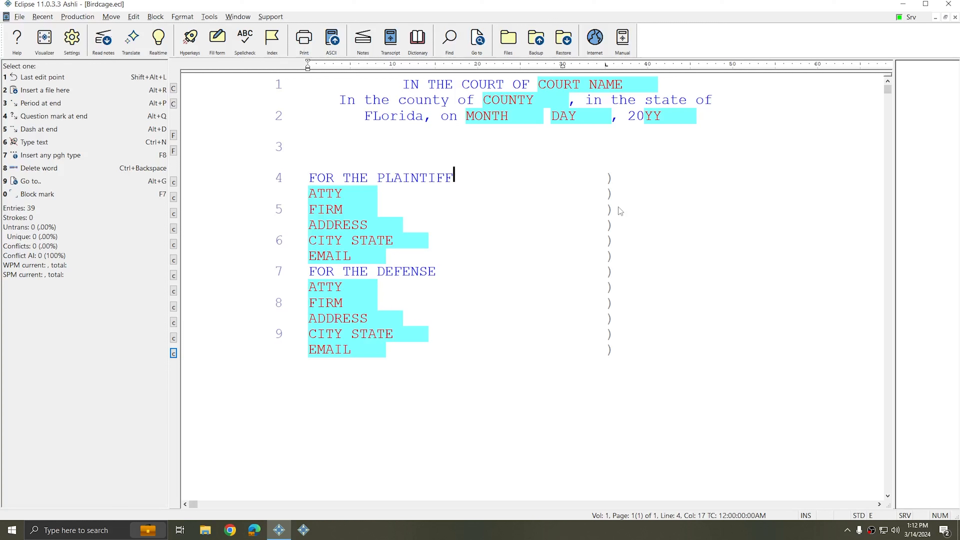
type("jfj")
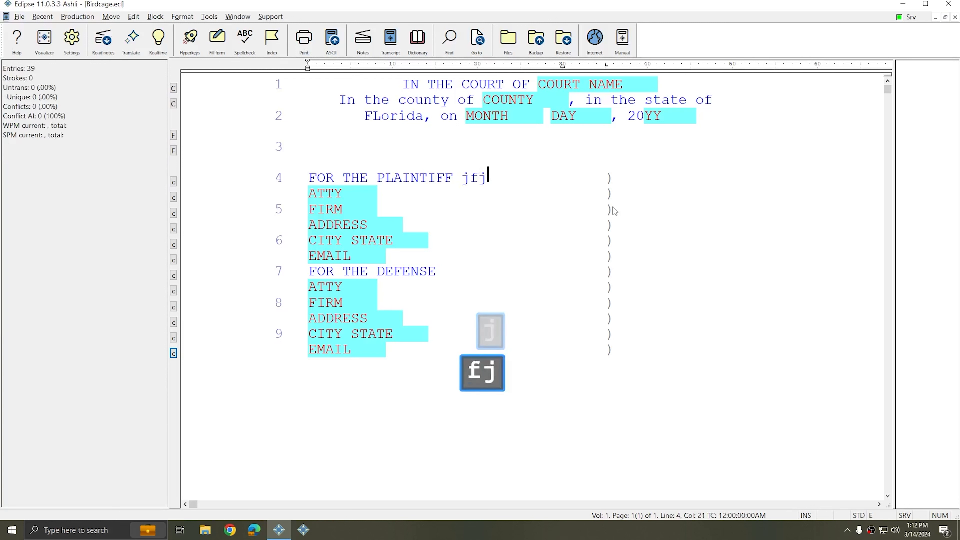
type("fjfjfjfjfj")
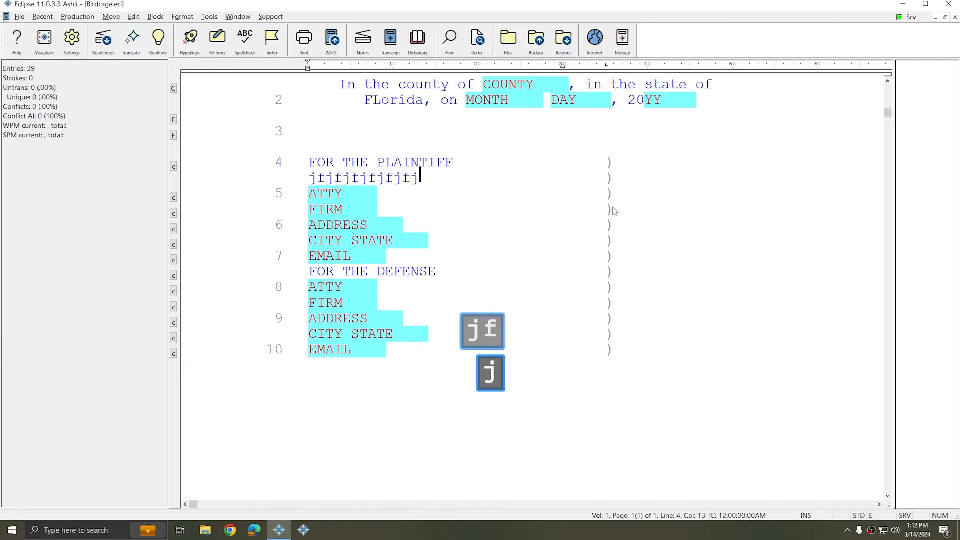
type("jfjfjf ")
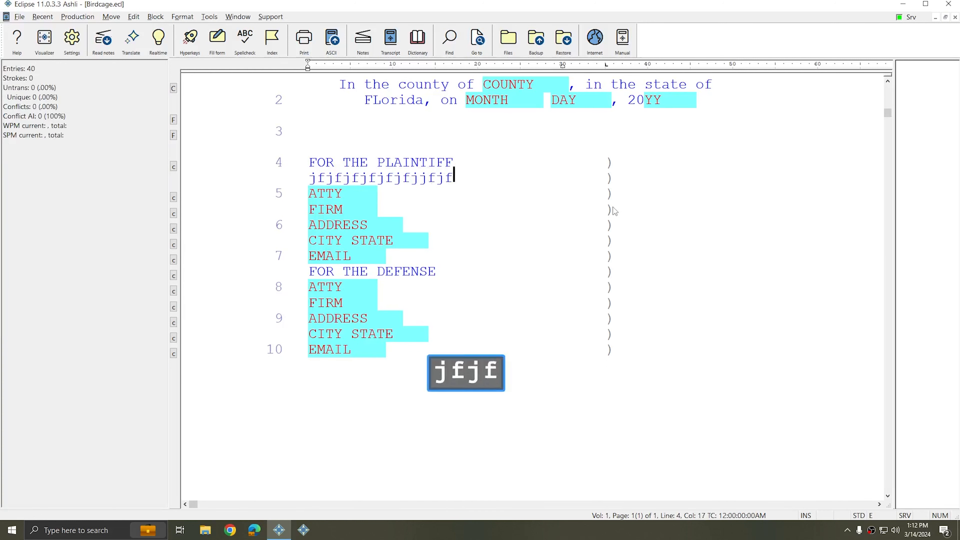
type("fjfj ff jf jf")
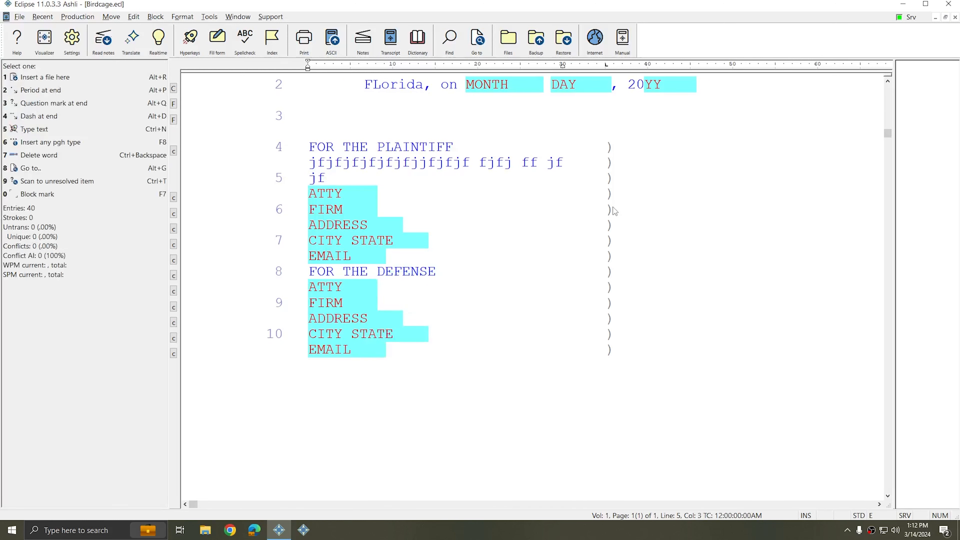
key("ctrl+y")
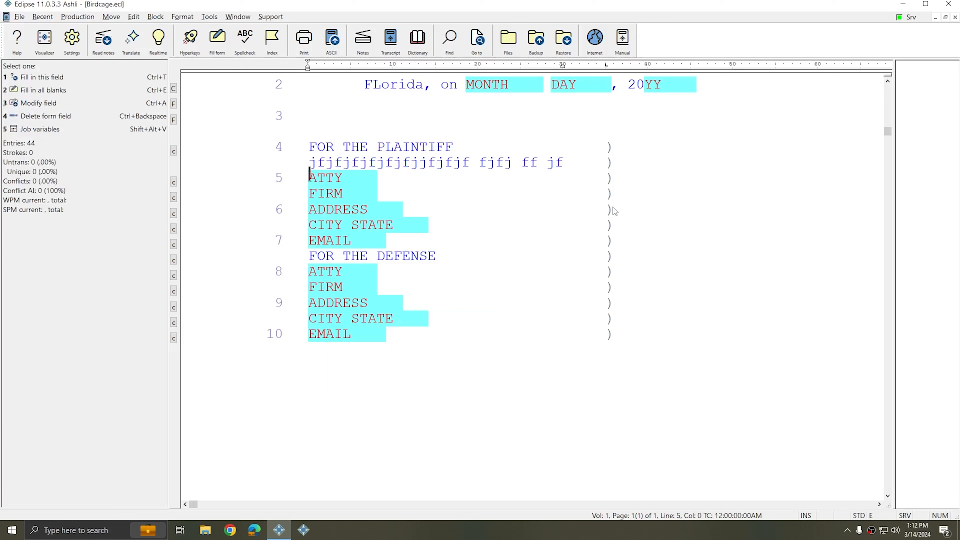
key("ctrl+y")
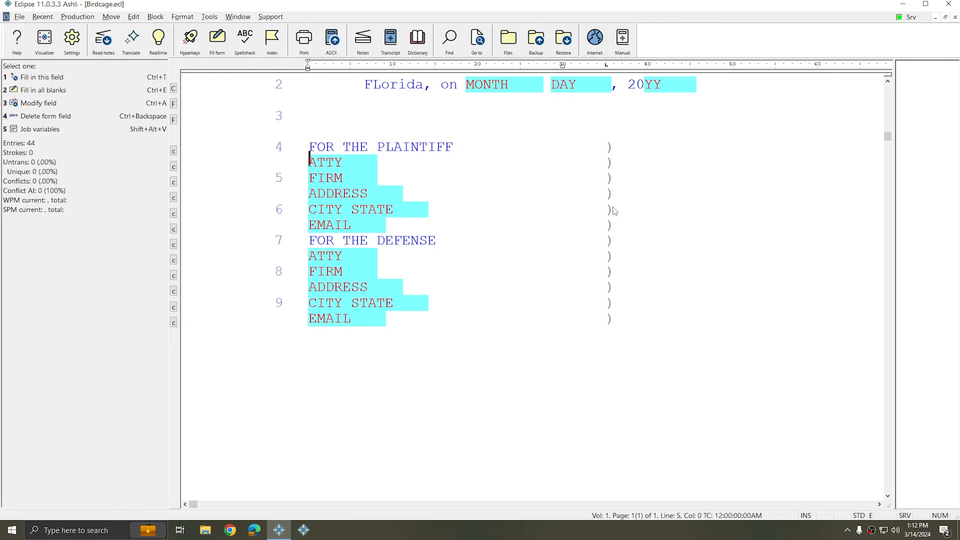
Step: Insert a blank caption box line between the plaintiff's EMAIL field and the FOR THE DEFENSE heading
left_click(528, 228)
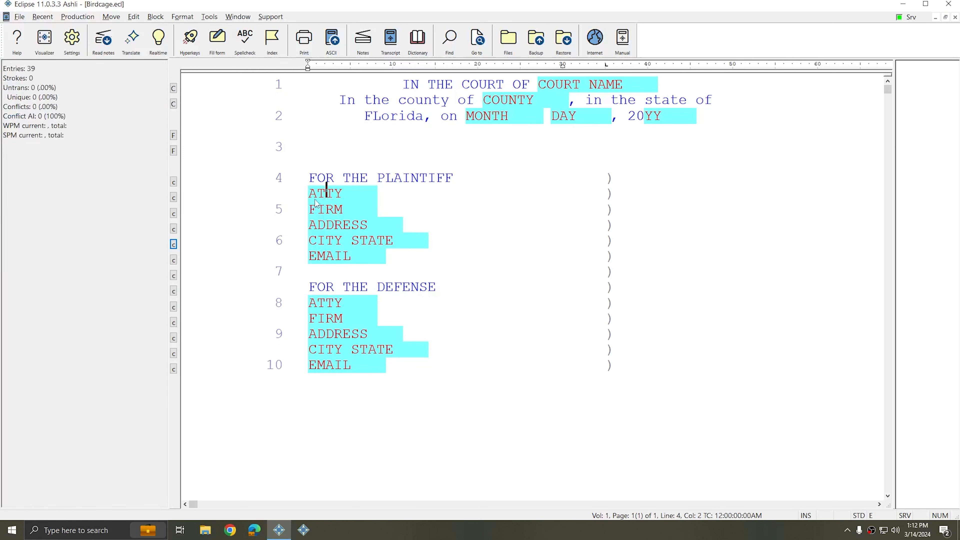
left_click(313, 196)
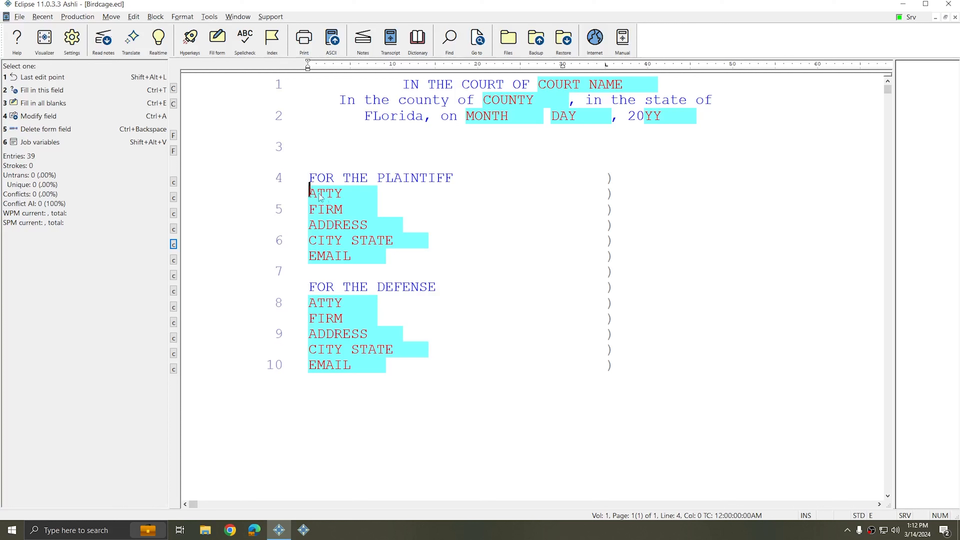
left_click(323, 196)
left_click(329, 210)
left_click(328, 226)
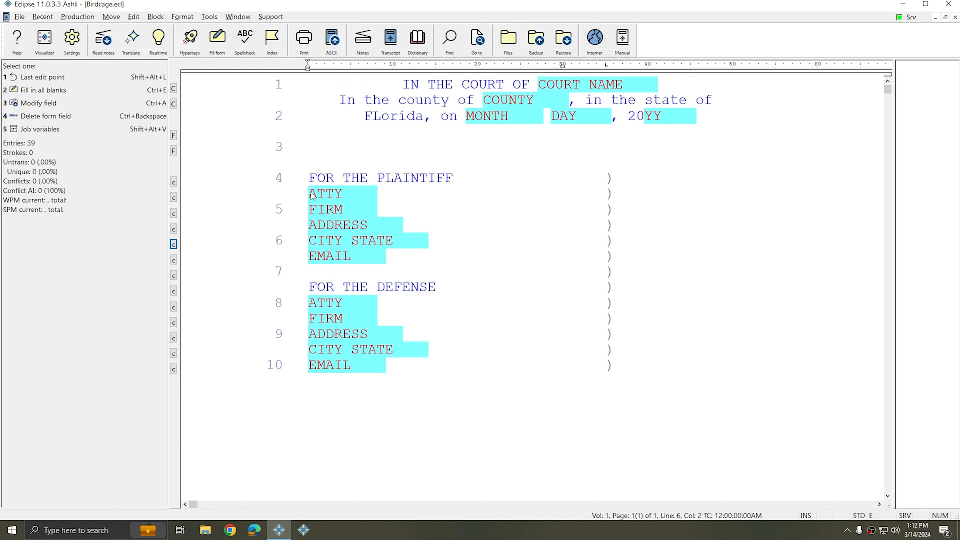
left_click_drag(313, 195, 377, 262)
left_click(377, 262)
left_click(327, 209)
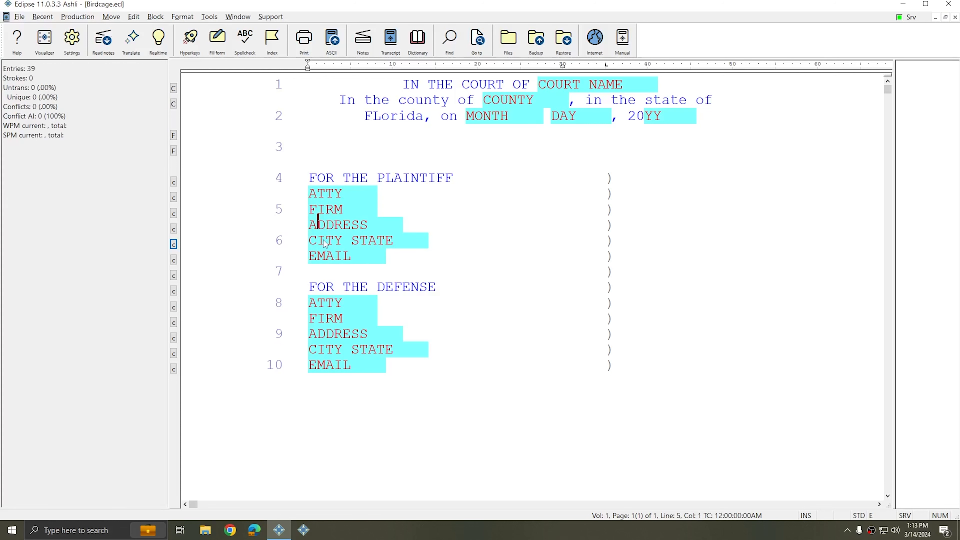
left_click(317, 259)
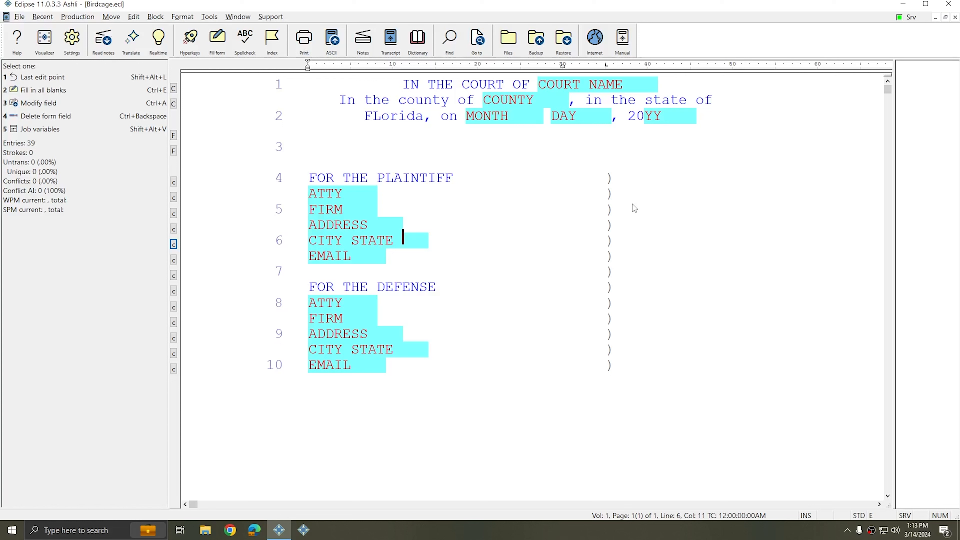
left_click(653, 278)
scroll(687, 270, "up", 3)
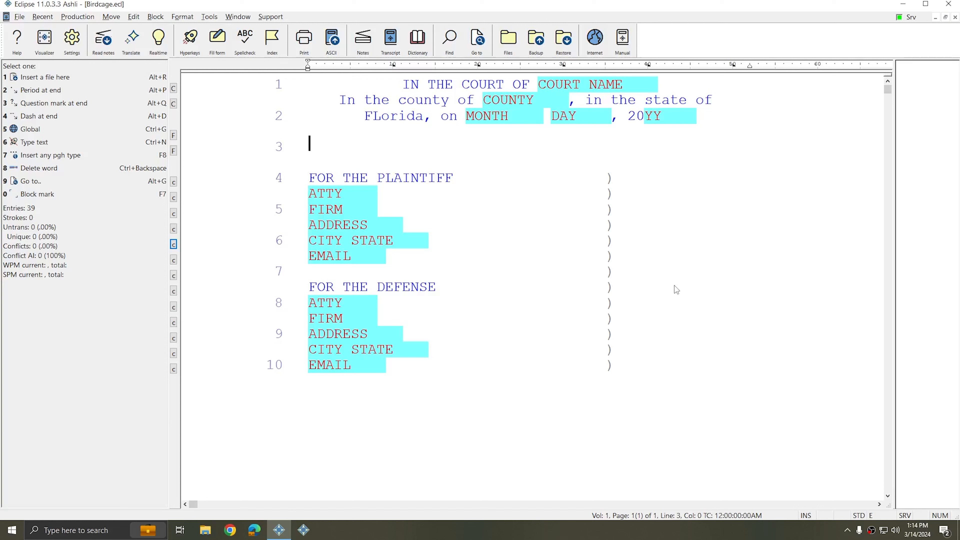
Step: Insert a blank caption box paragraph directly above the FOR THE PLAINTIFF heading
key("F8")
key("c")
key("c")
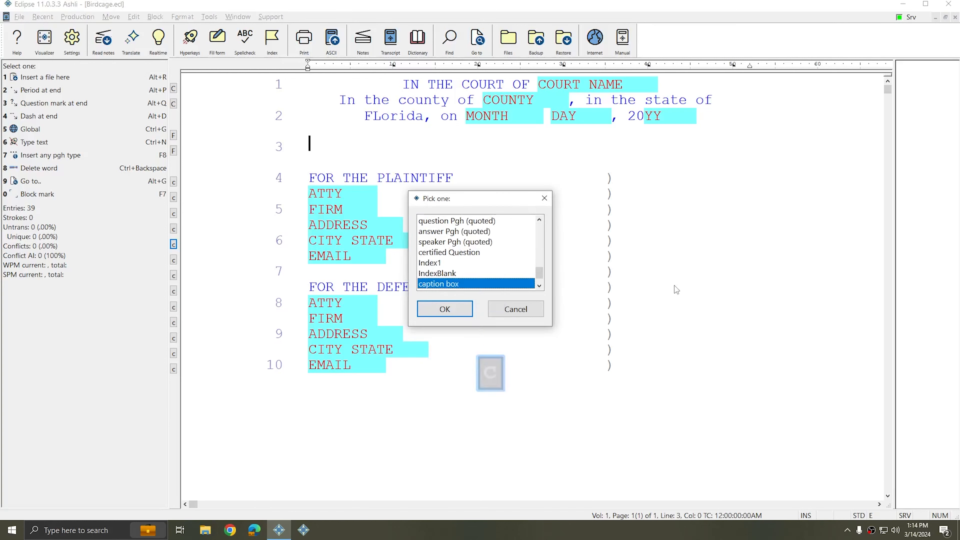
key("Return")
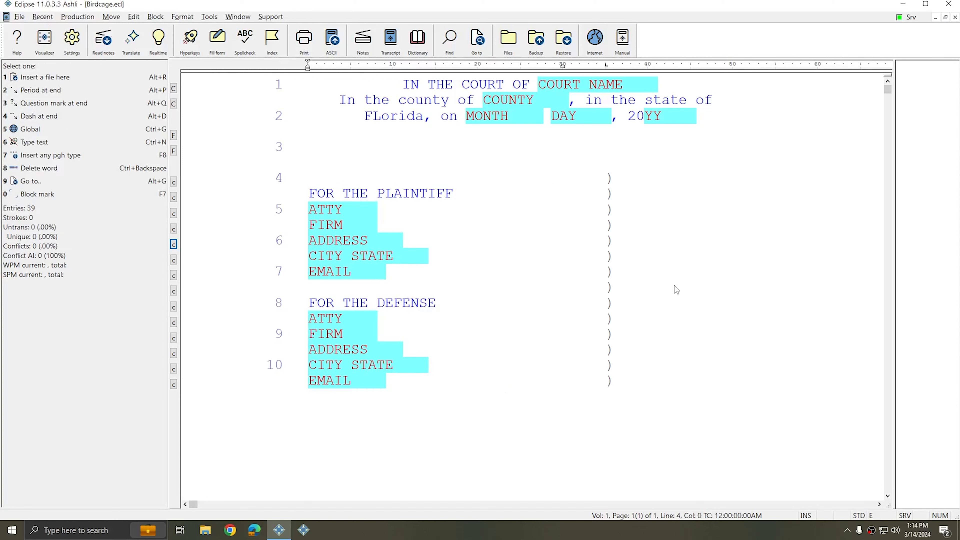
key("Tab")
key("Tab")
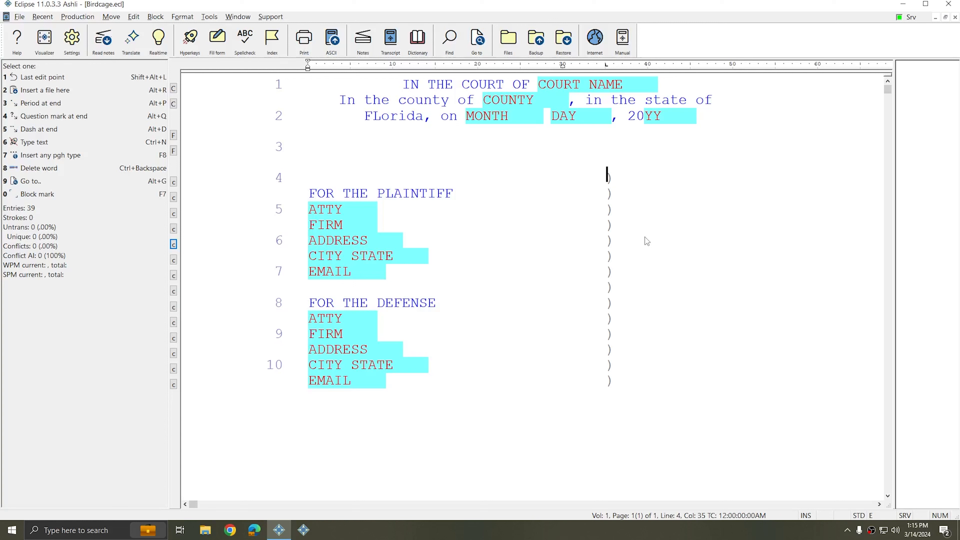
Step: Create a new paragraph type named "caption right" from caption box in the current document's paragraph settings
key("alt+u")
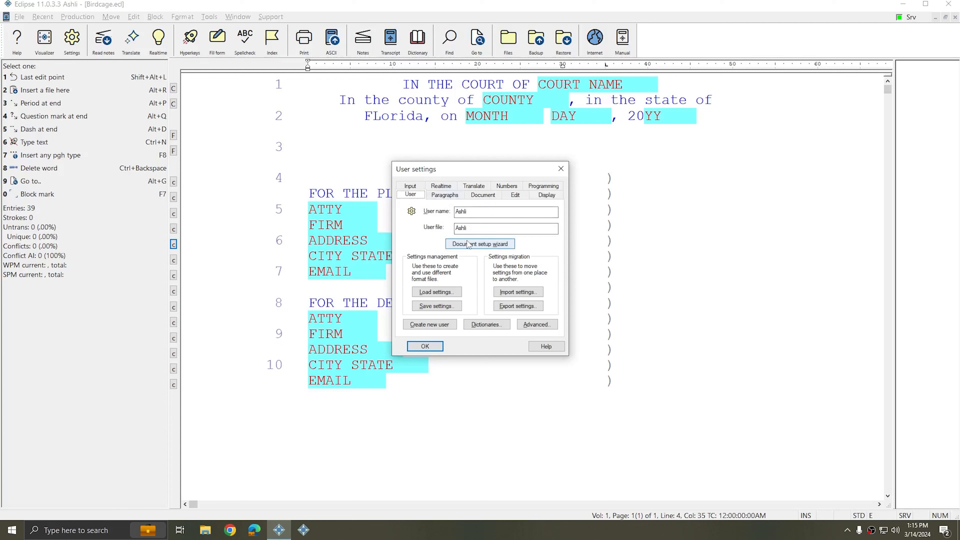
left_click(444, 194)
scroll(451, 285, "down", 3)
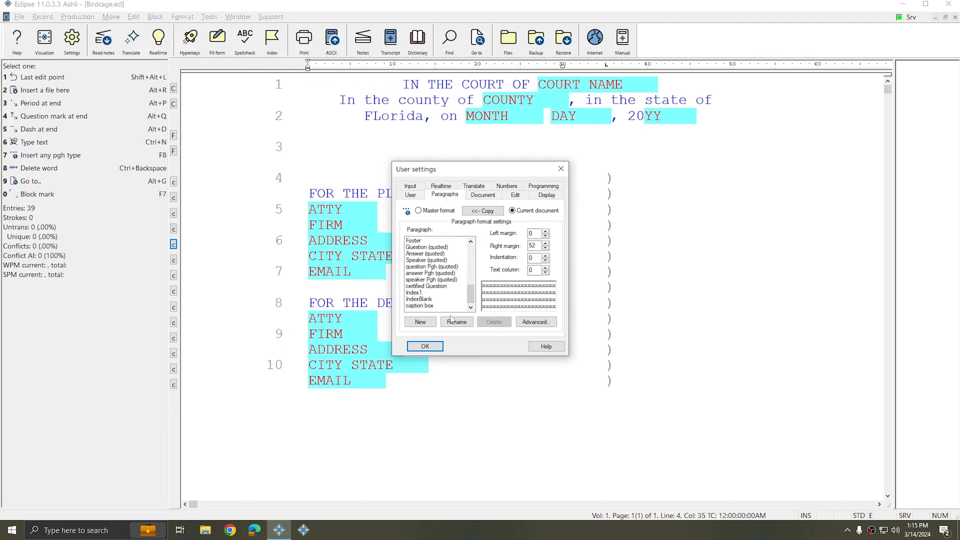
left_click(419, 306)
left_click(420, 321)
type("caption right")
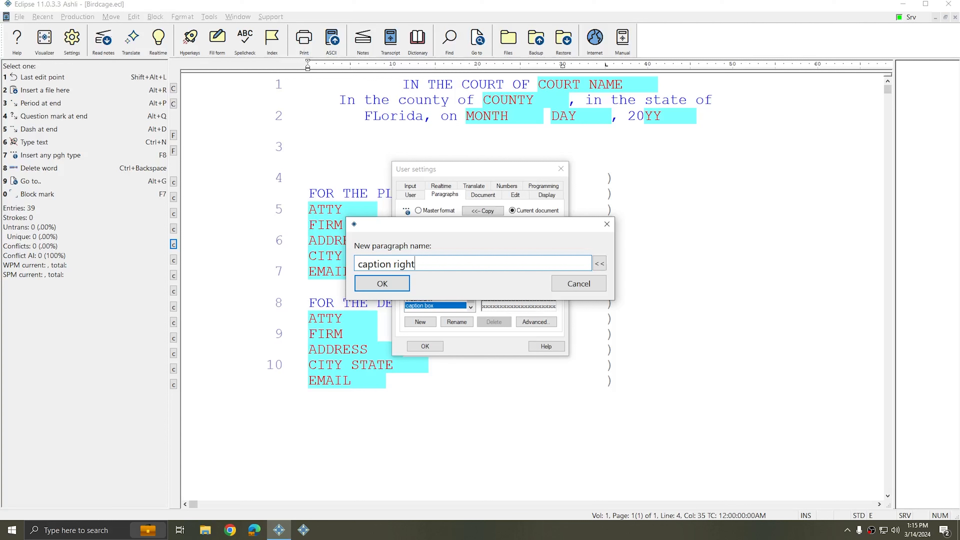
key("Return")
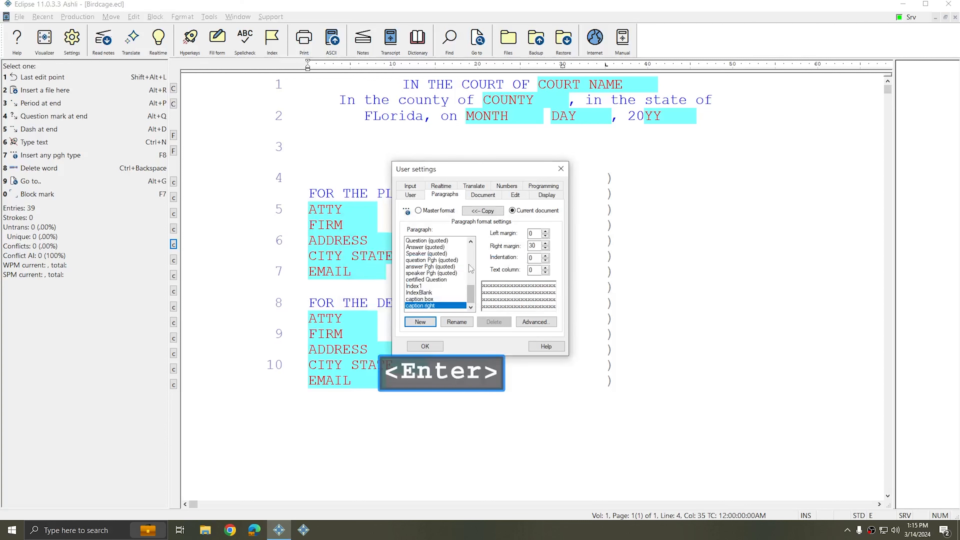
left_click(426, 301)
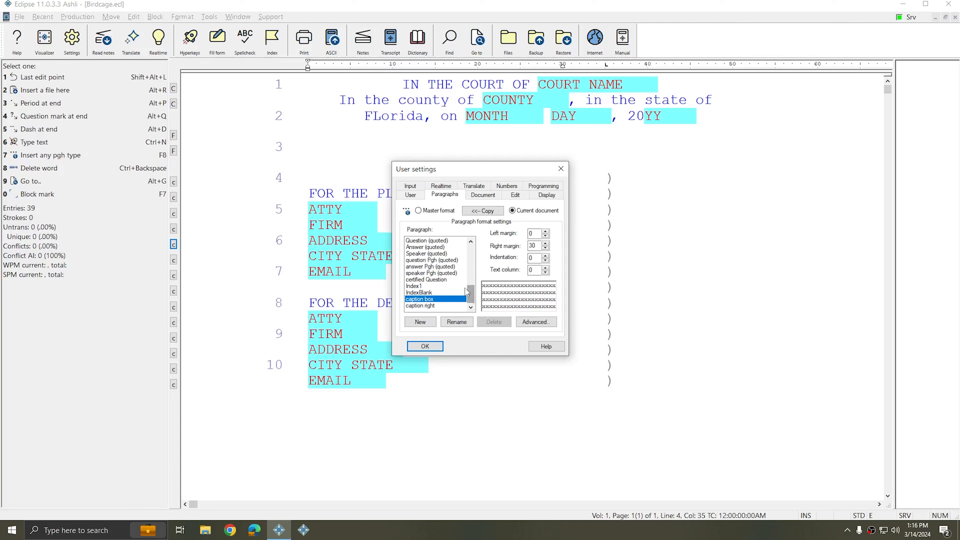
left_click(431, 306)
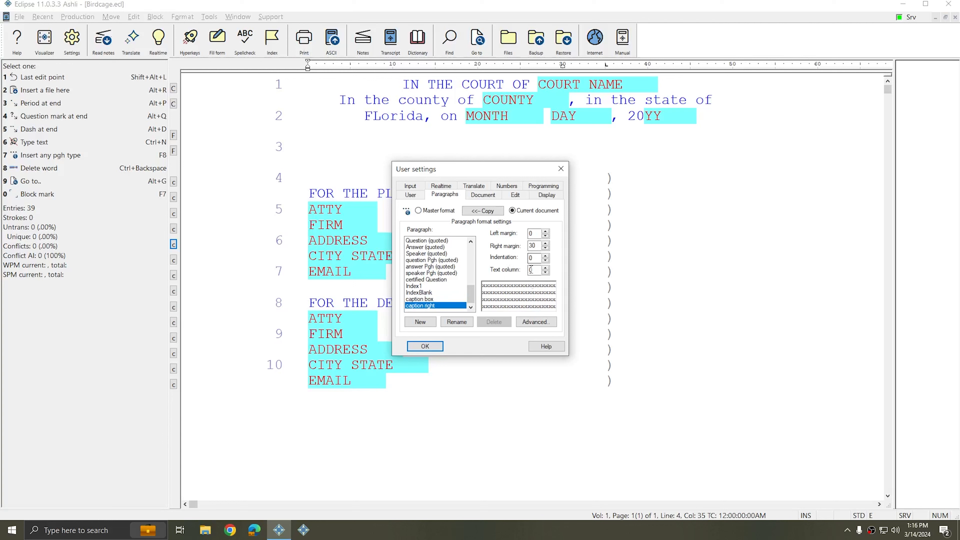
left_click(561, 169)
Step: Enter CASE followed by the case number on the blank caption box line above FOR THE PLAINTIFF
left_click(384, 172)
type("CASE FLOR")
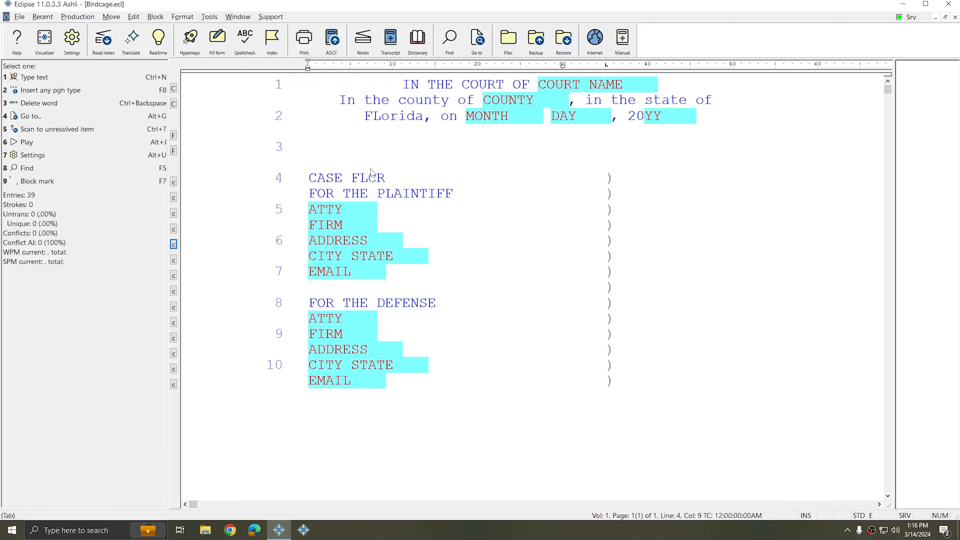
key("Escape")
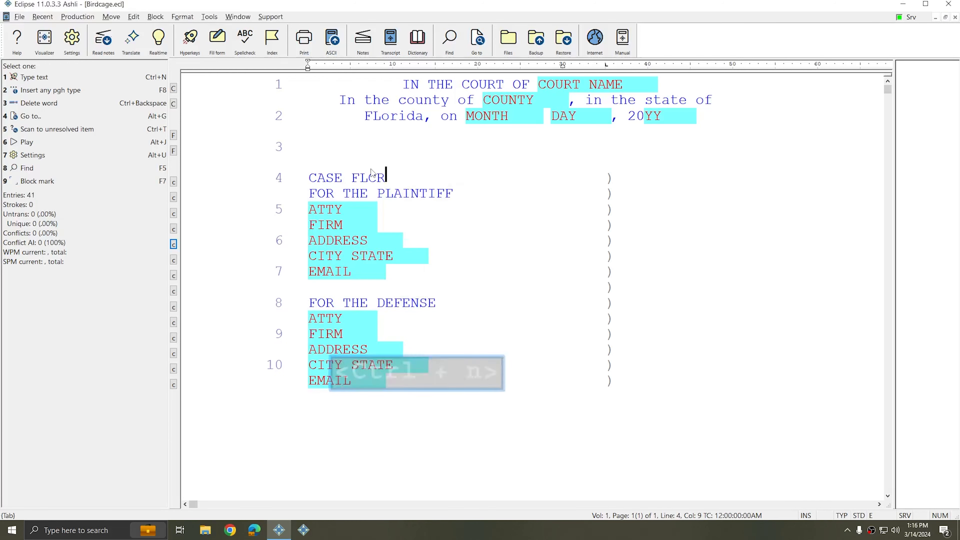
type("202421234")
Step: Change the CASE line above FOR THE PLAINTIFF to the caption right paragraph type
key("Home")
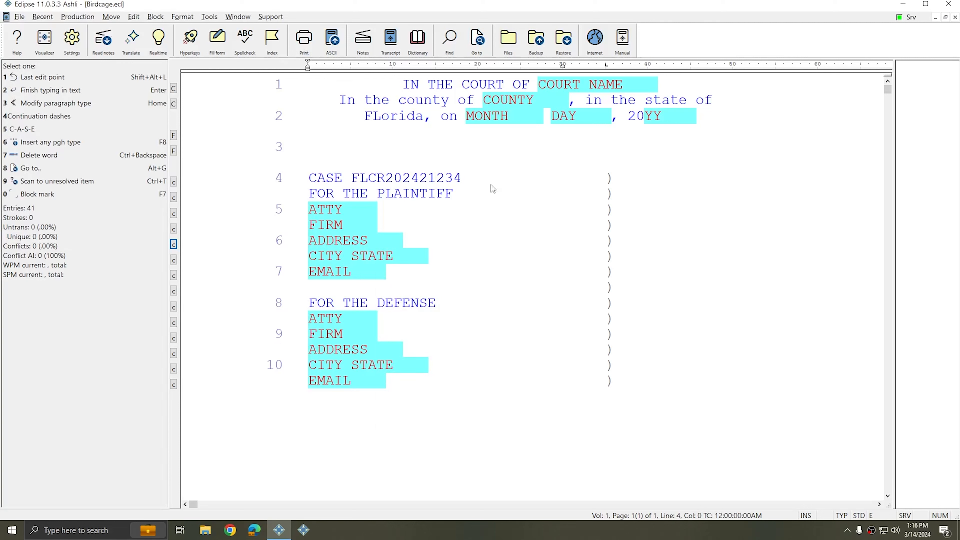
left_click(173, 183)
scroll(498, 322, "down", 1)
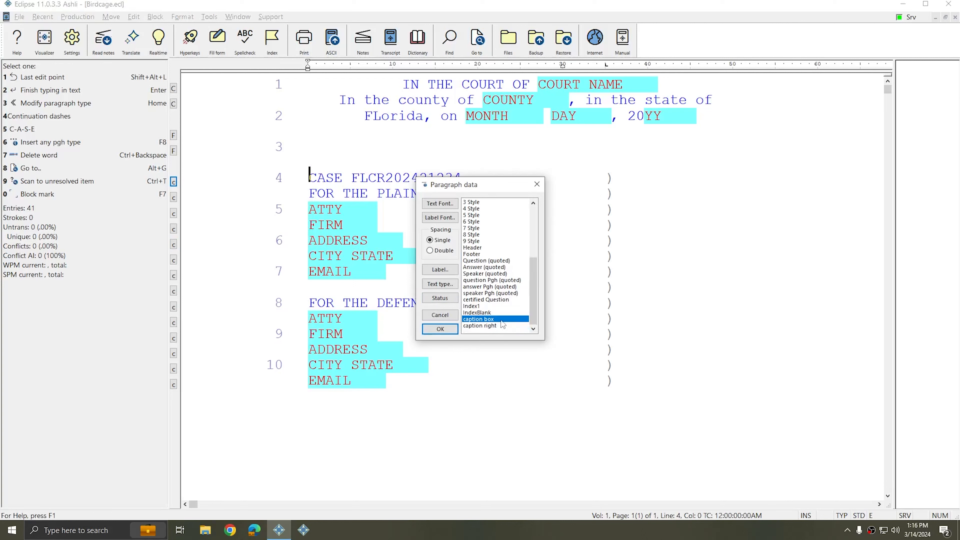
left_click(489, 327)
left_click(440, 329)
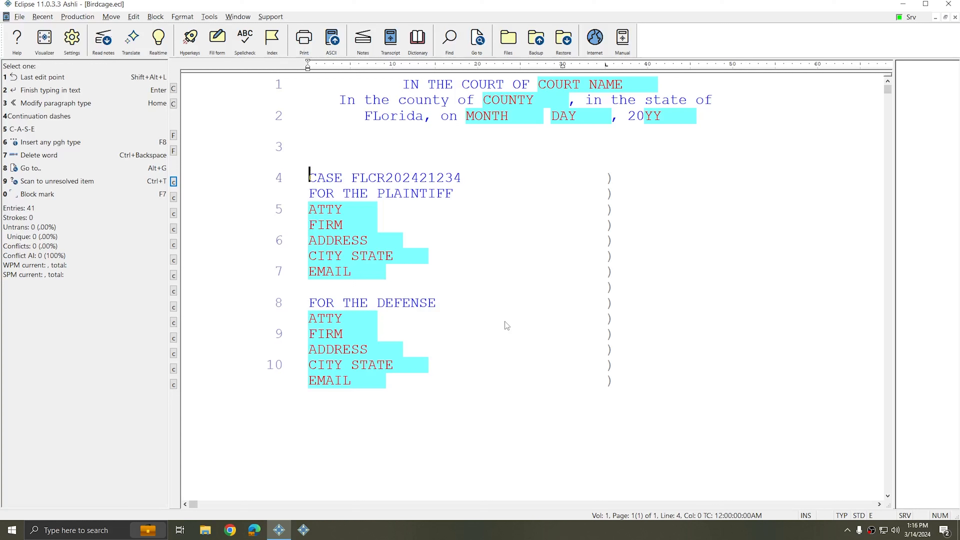
Step: Set the caption right paragraph type's right margin to 60 and indentation to 36 in the current document's paragraph settings
key("alt+u")
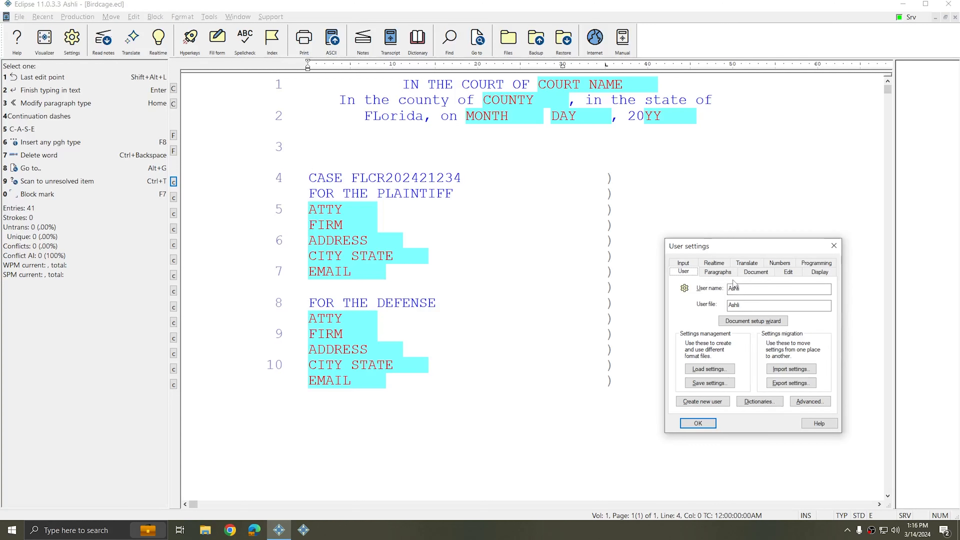
left_click(718, 271)
scroll(699, 379, "down", 5)
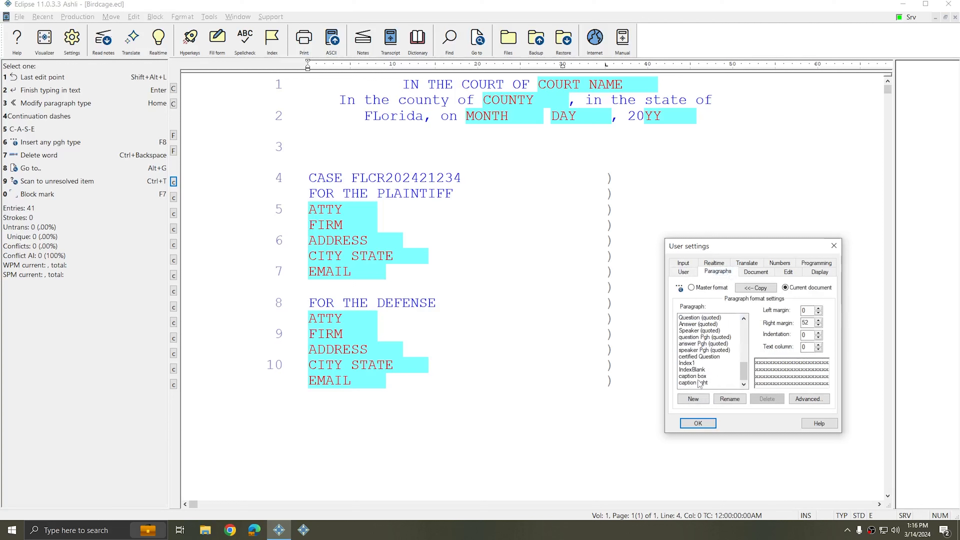
left_click(698, 381)
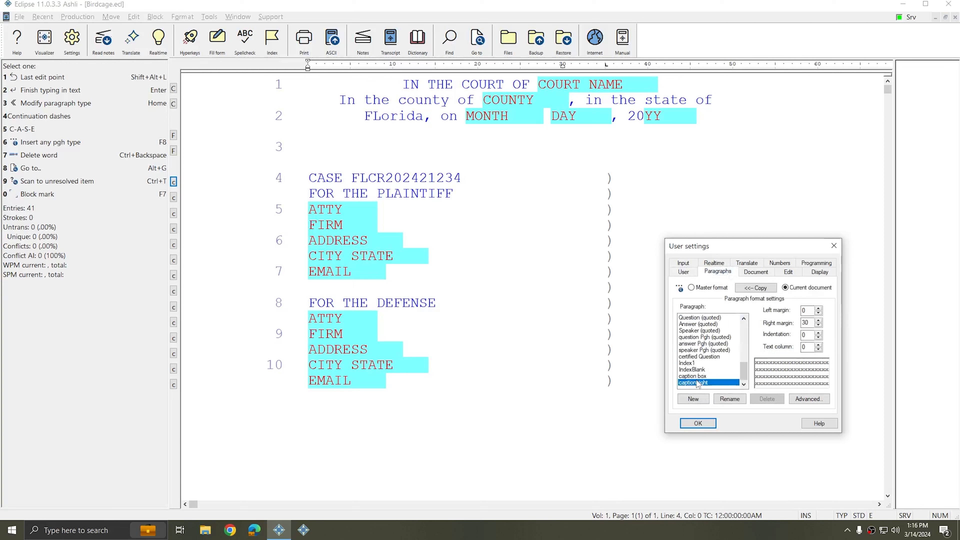
double_click(813, 323)
type("50")
double_click(807, 335)
type("30")
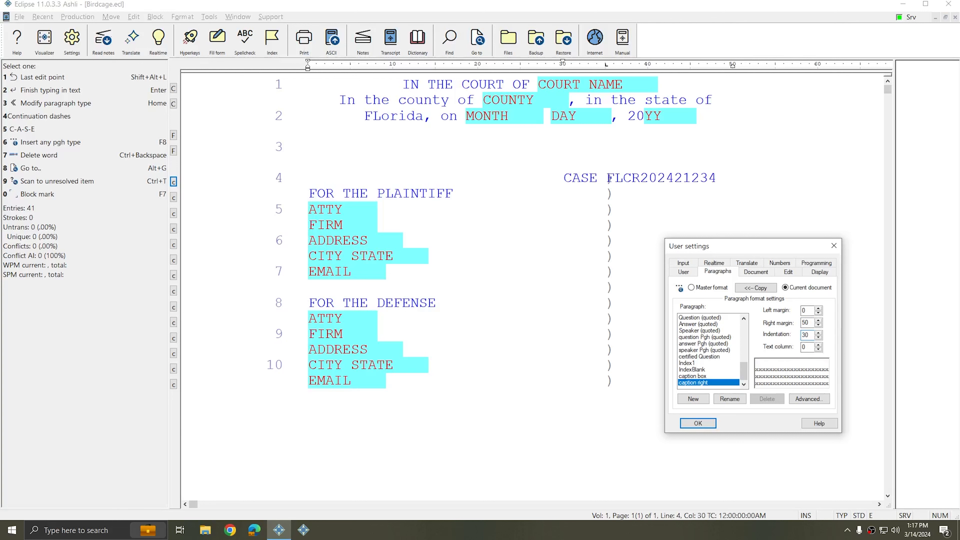
key("BackSpace")
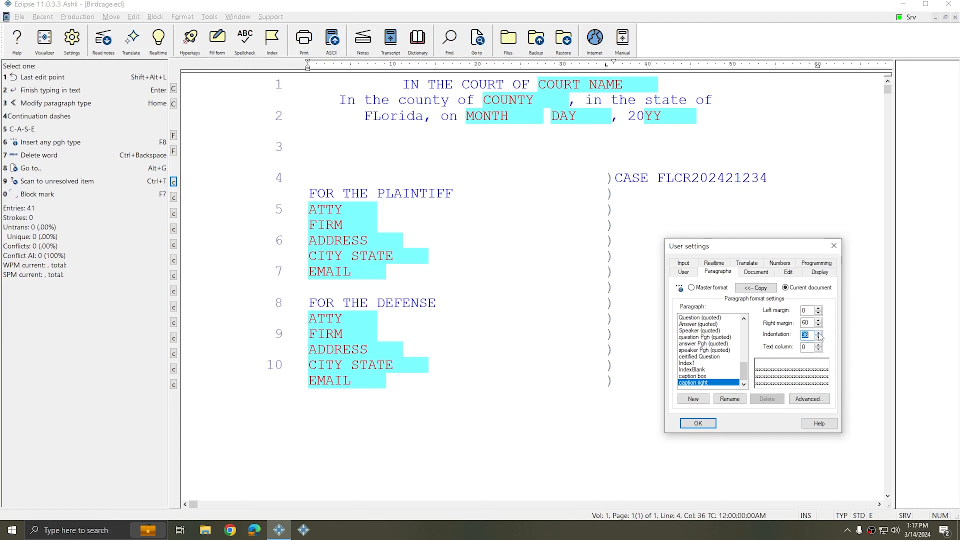
key("Return")
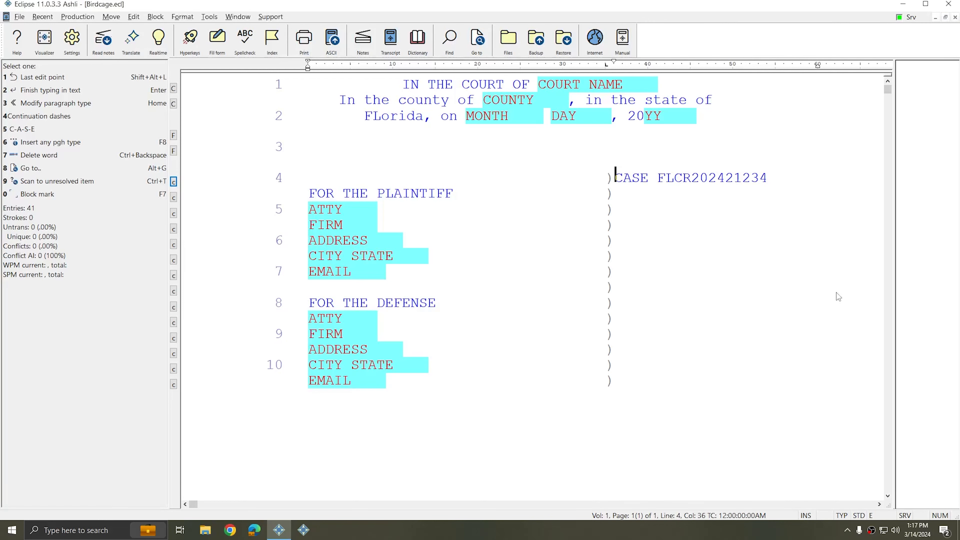
Step: Change the blank line above FOR THE DEFENSE to caption right and enter "vs." after its parenthesis
left_click(177, 290)
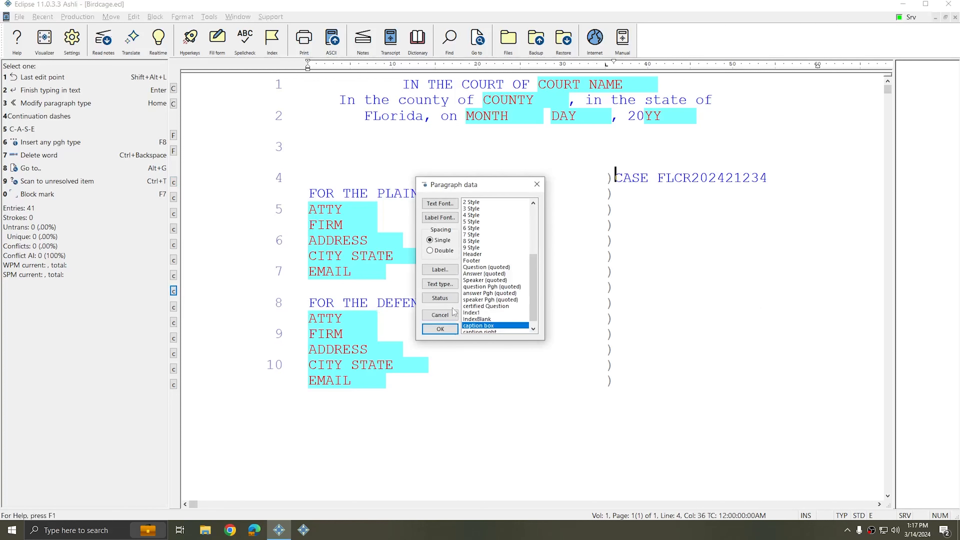
left_click(444, 333)
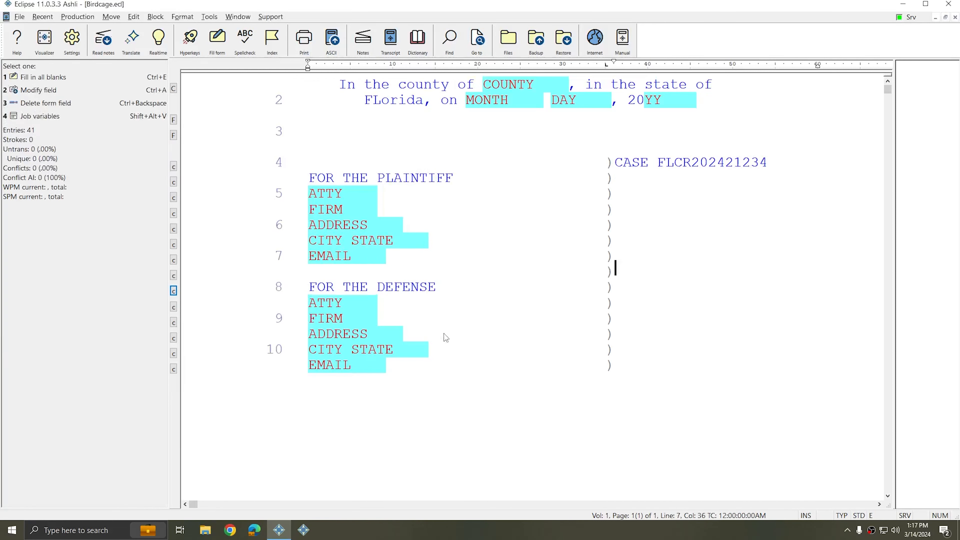
type("vs.")
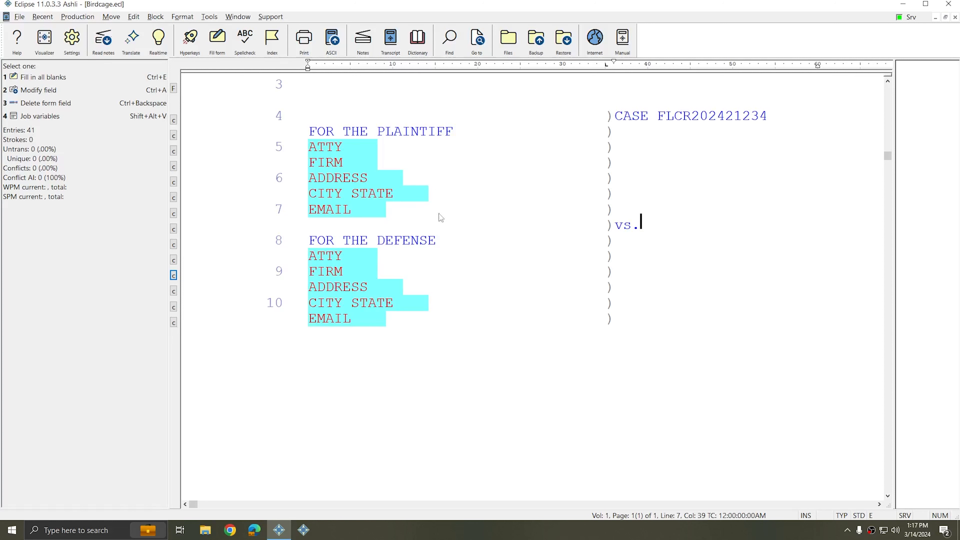
Step: Check the paragraph types assigned to the CASE line and the FOR THE PLAINTIFF line
left_click(173, 120)
left_click(537, 185)
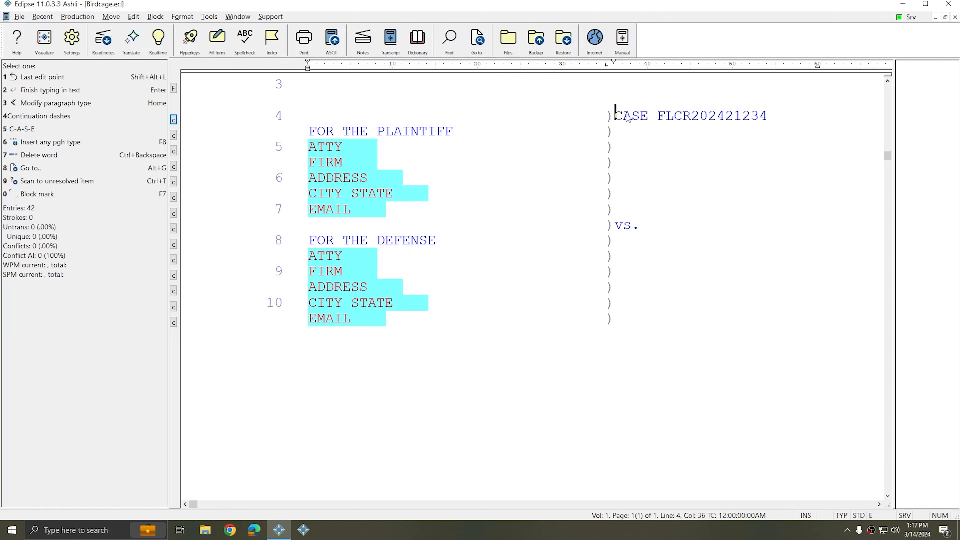
left_click(173, 136)
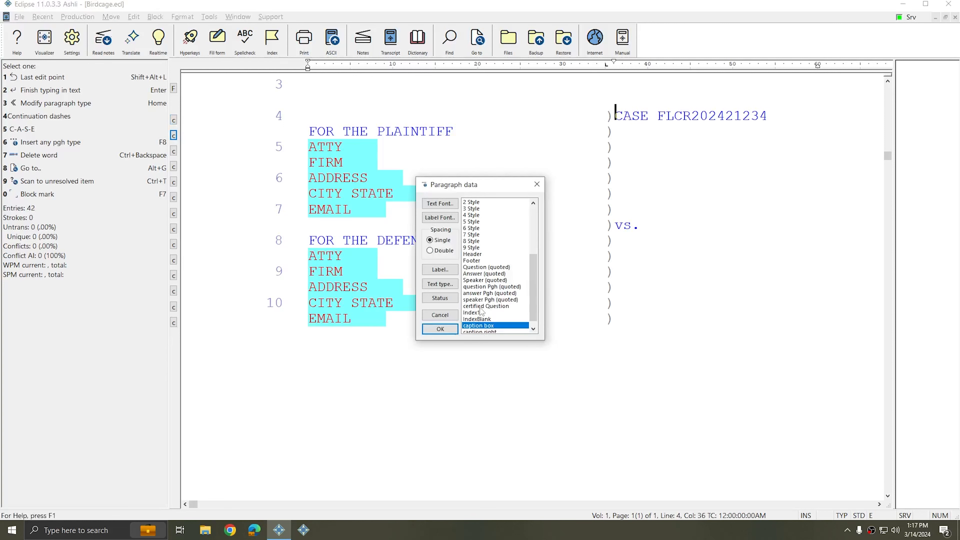
scroll(480, 328, "down", 1)
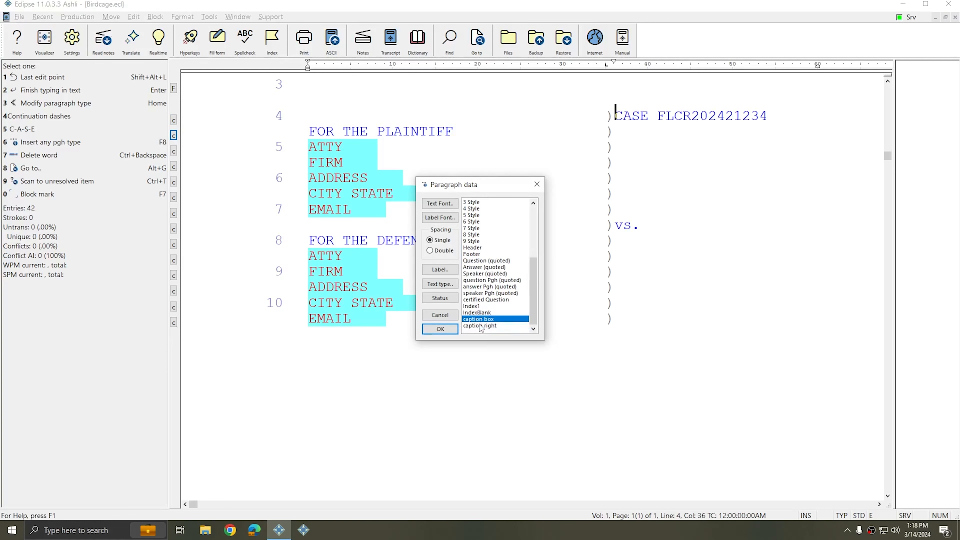
left_click(537, 184)
left_click(330, 135)
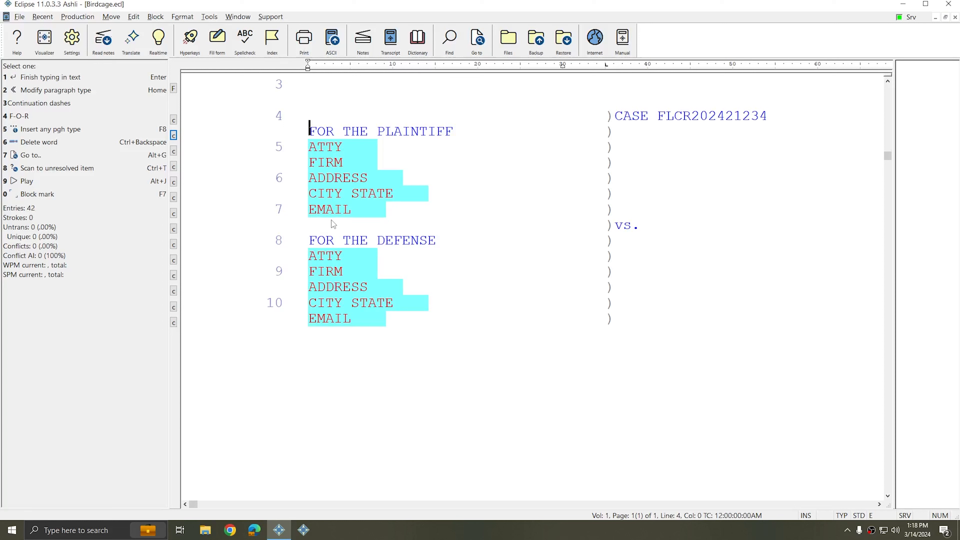
Step: Create a paragraph type named "caption" from caption right in the current document's settings, with its indentation set to 0
left_click(616, 225)
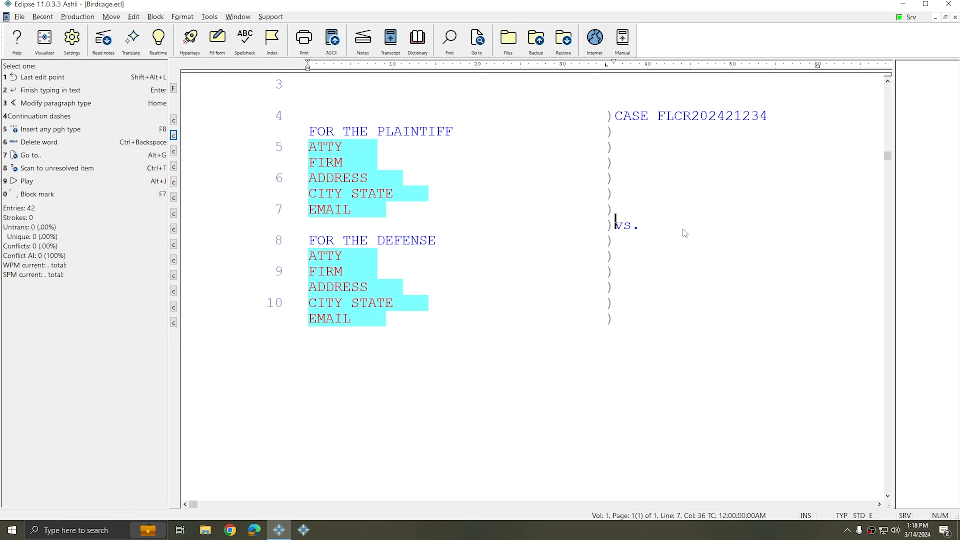
key("alt+u")
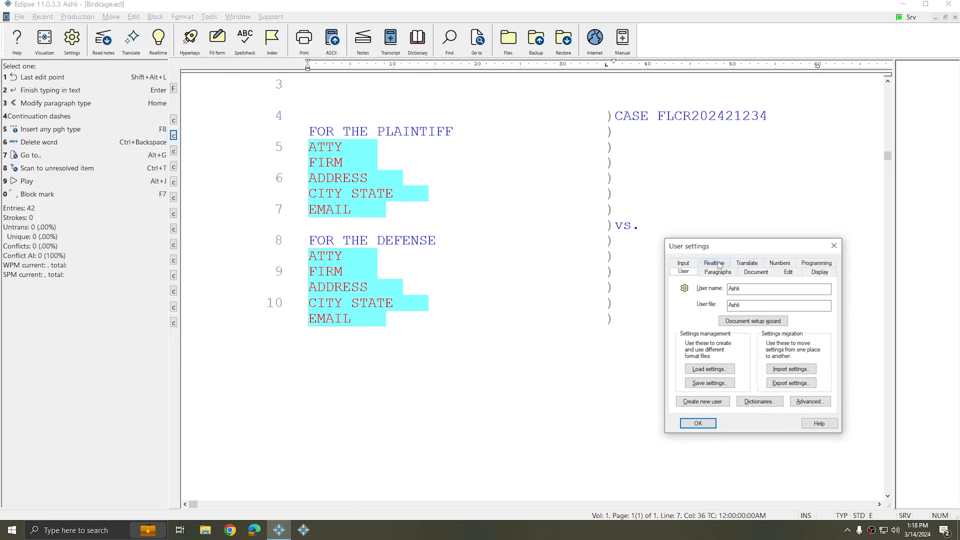
left_click(724, 275)
scroll(701, 363, "down", 5)
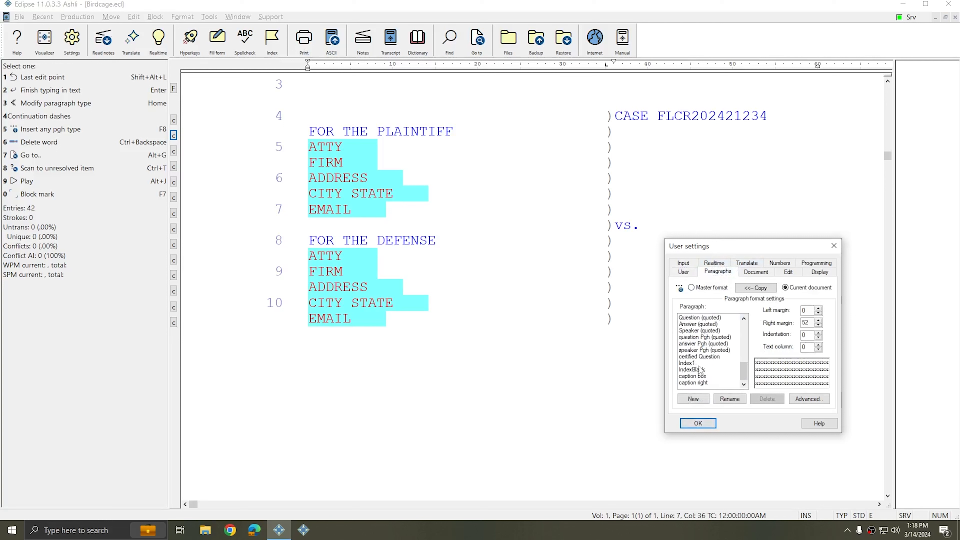
left_click(701, 383)
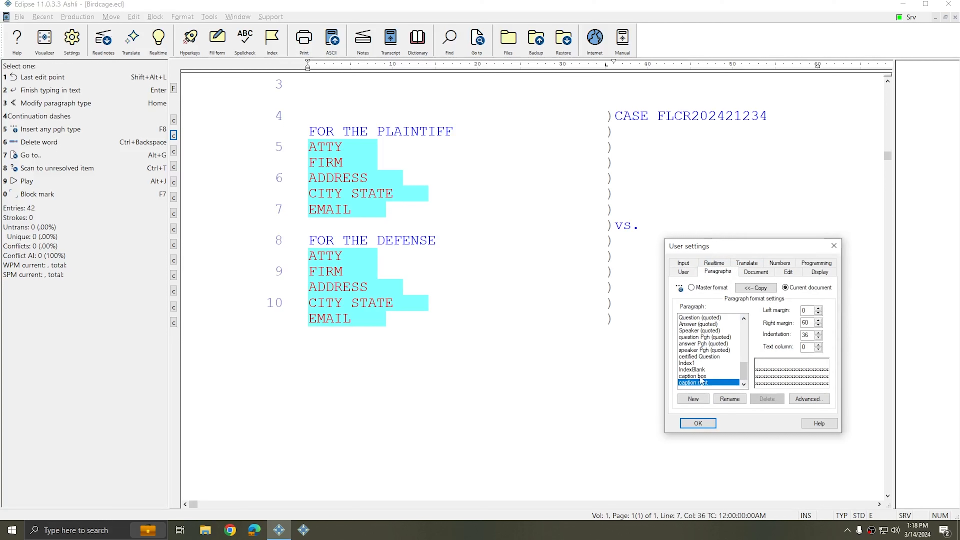
left_click(693, 399)
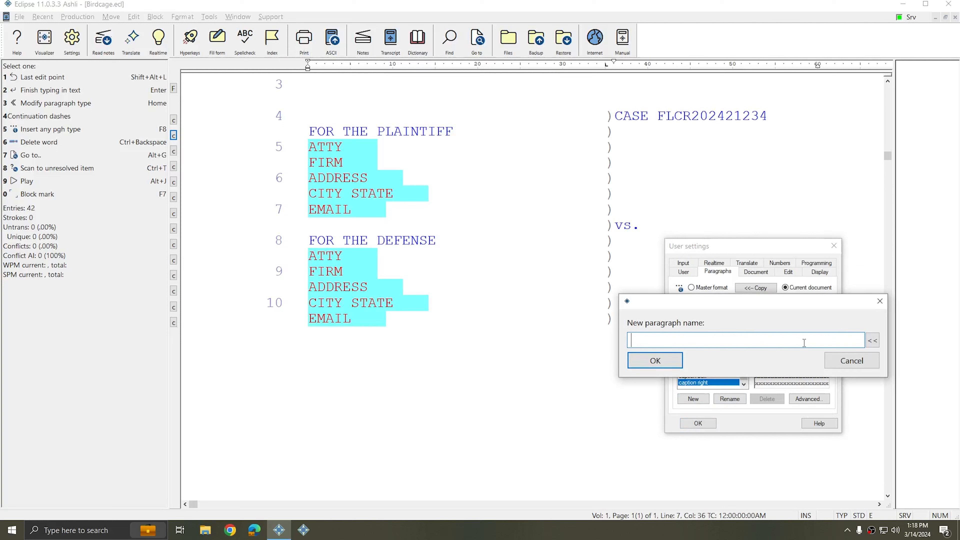
type("caption")
left_click(666, 361)
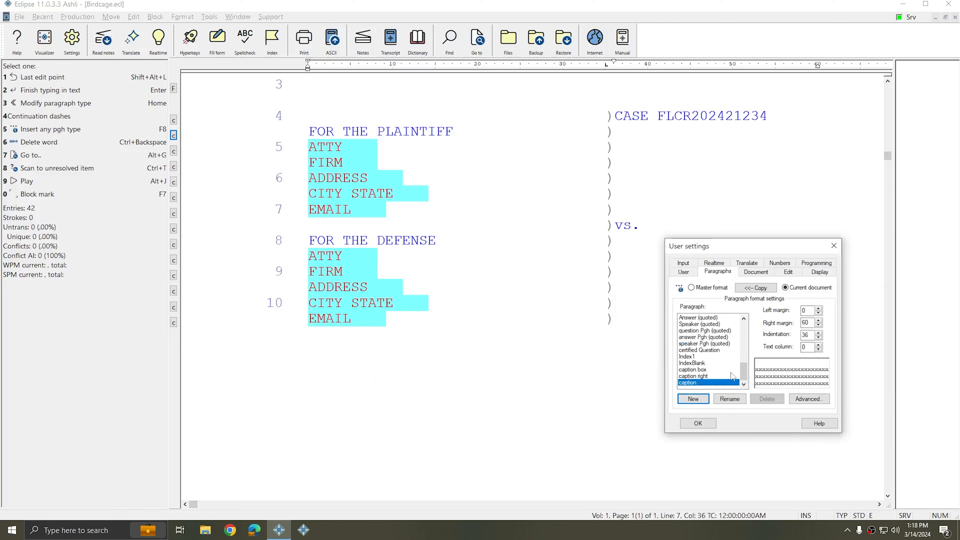
double_click(806, 335)
type("0")
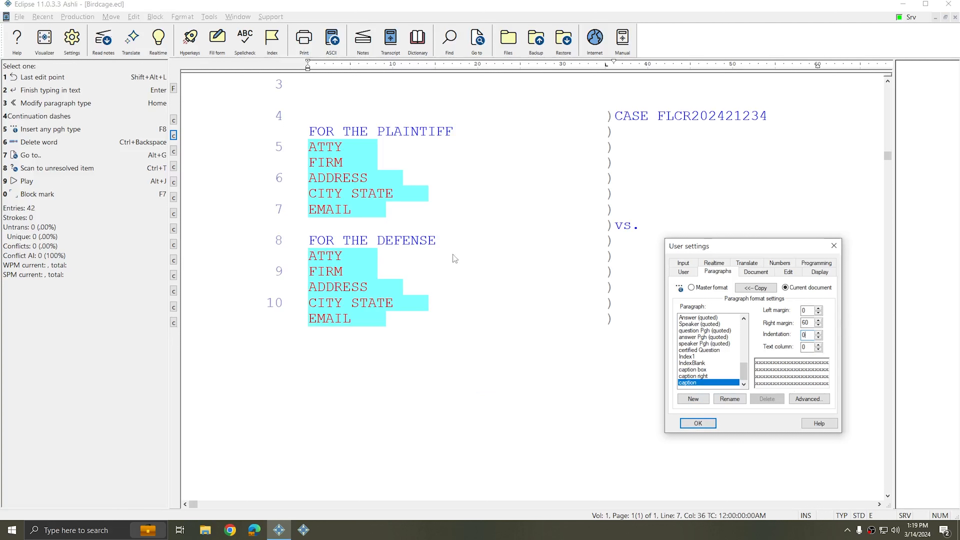
left_click(704, 425)
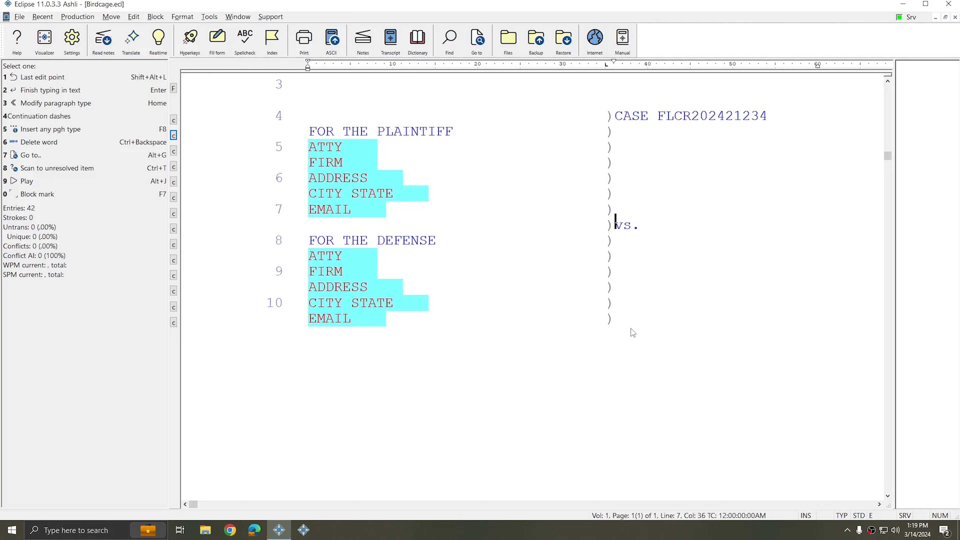
Step: Insert a blank caption paragraph below the defense EMAIL field
left_click(624, 320)
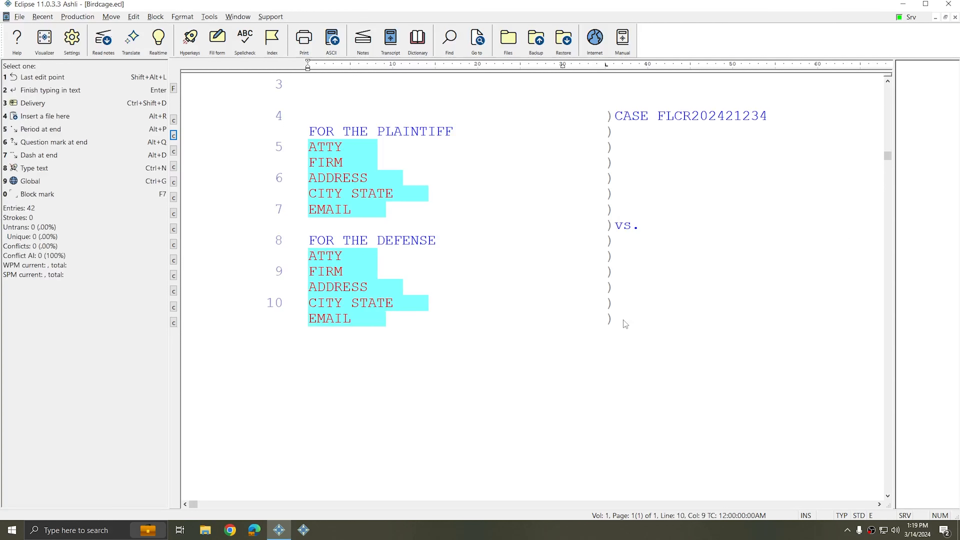
key("F8")
key("c")
key("c")
key("c")
key("c")
key("c")
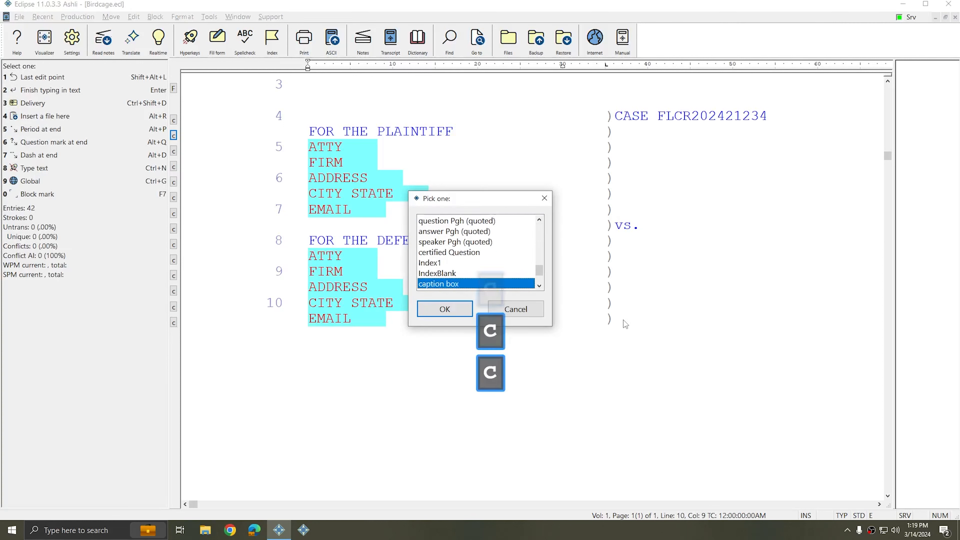
key("Return")
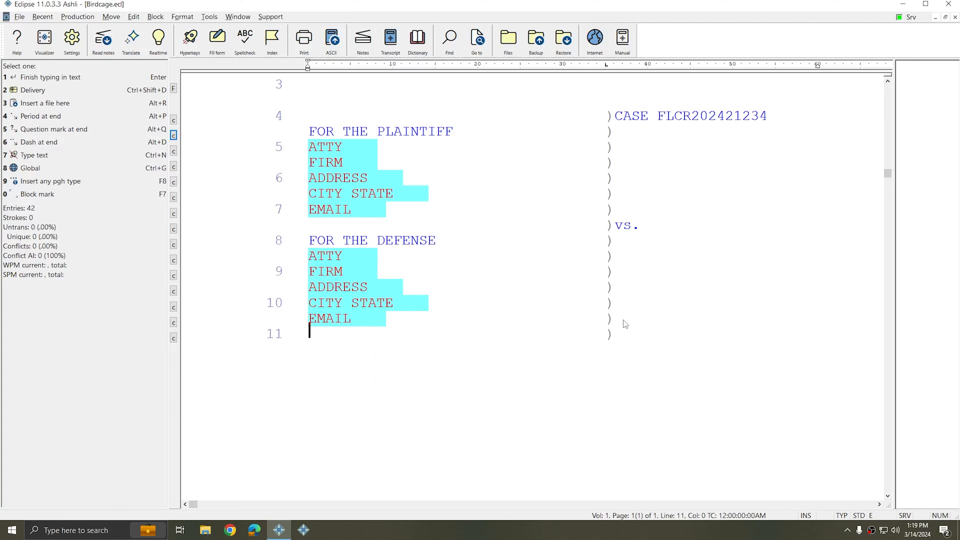
Step: Enter "Type some text" before the parenthesis and "Any needed info" after it on the new caption line
type("Type some text")
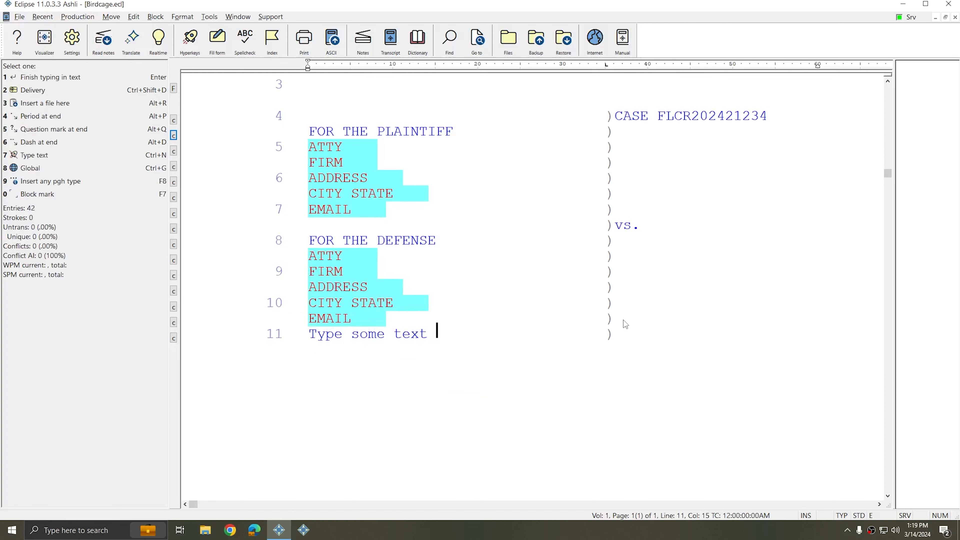
key("Tab")
type(")Any nee")
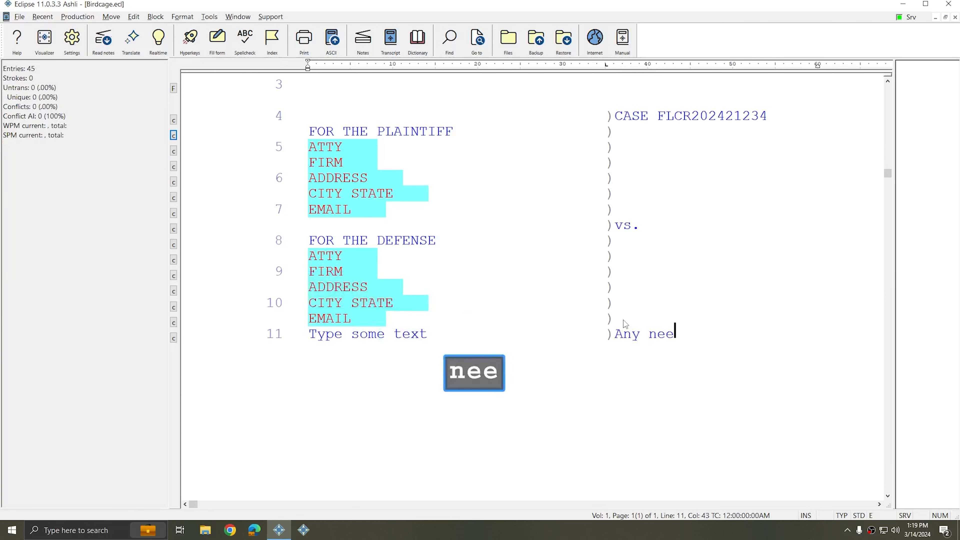
type("ded info")
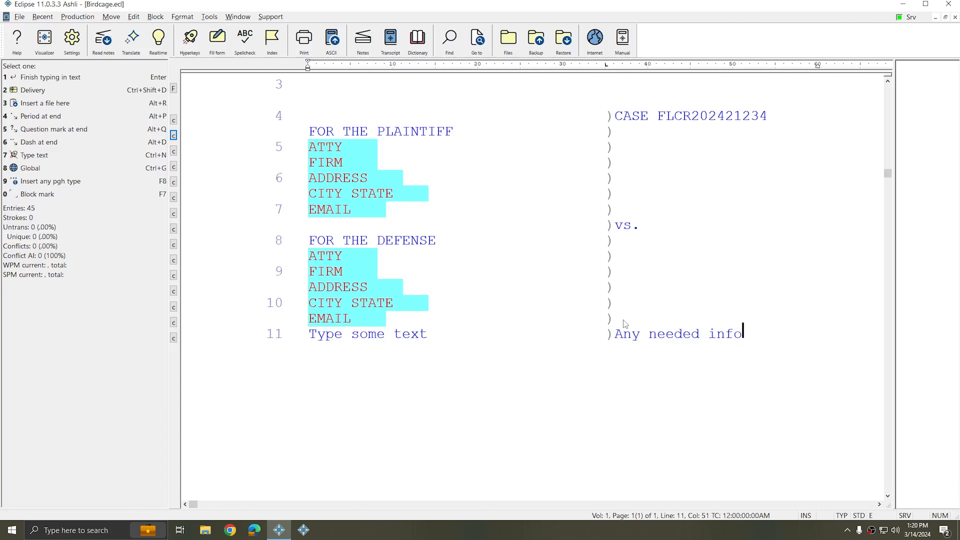
scroll(623, 320, "up", 2)
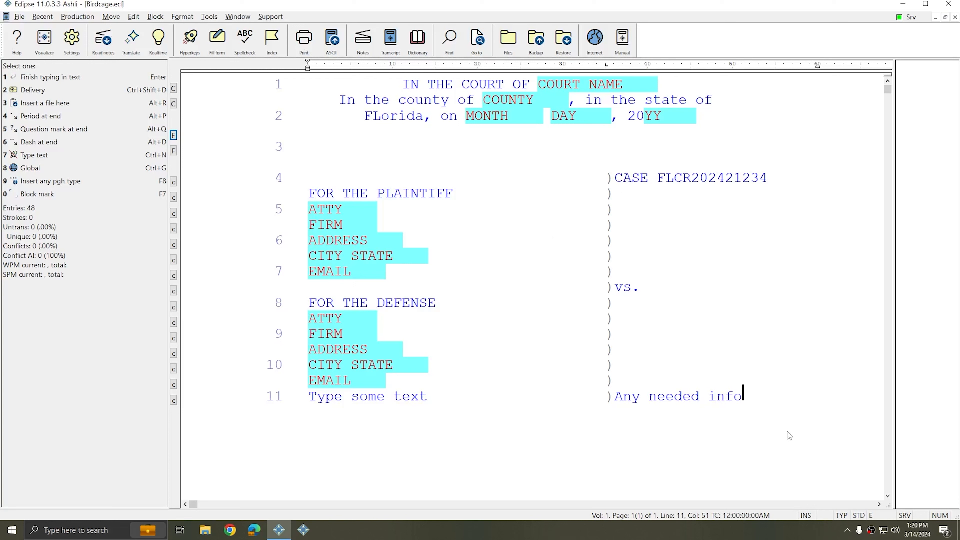
Step: Add a paragraph below the caption line with "left of the paren", a closing parenthesis spaced to align, and "right of the paren"
key("shift+F5")
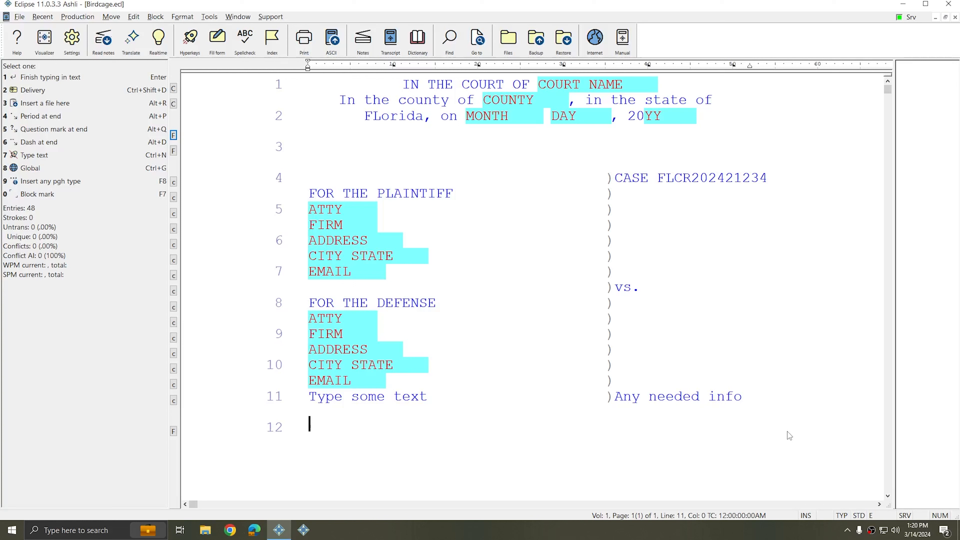
type("left of the paren         ")
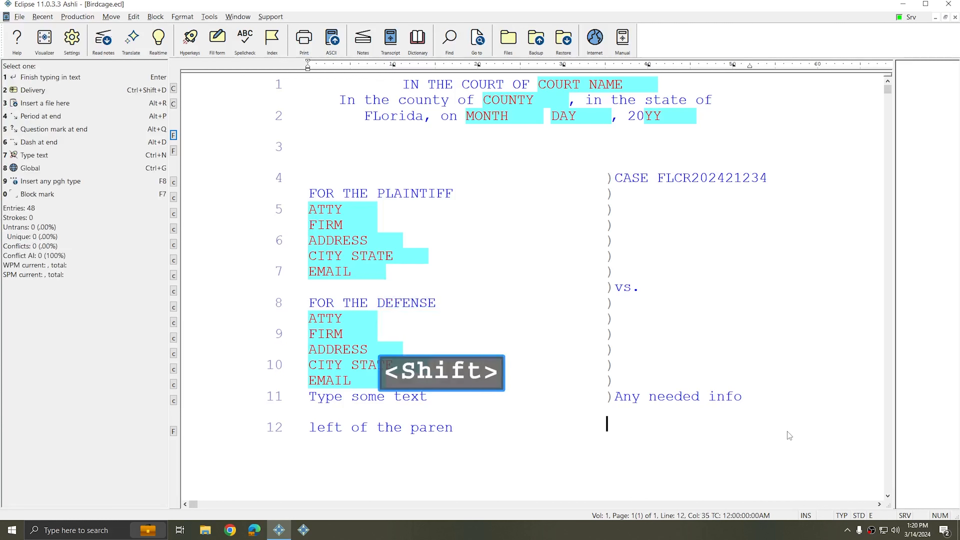
type("         )")
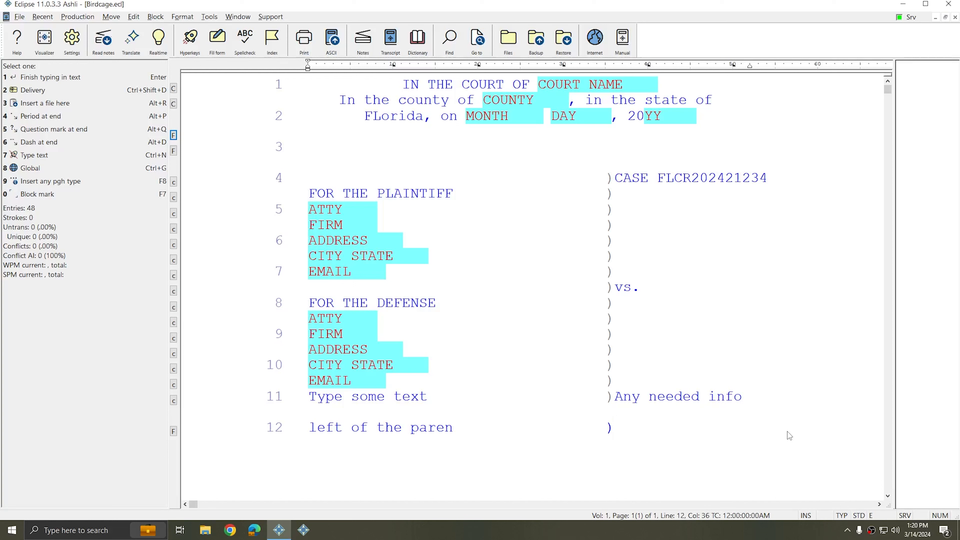
type("right of")
type(" the paren")
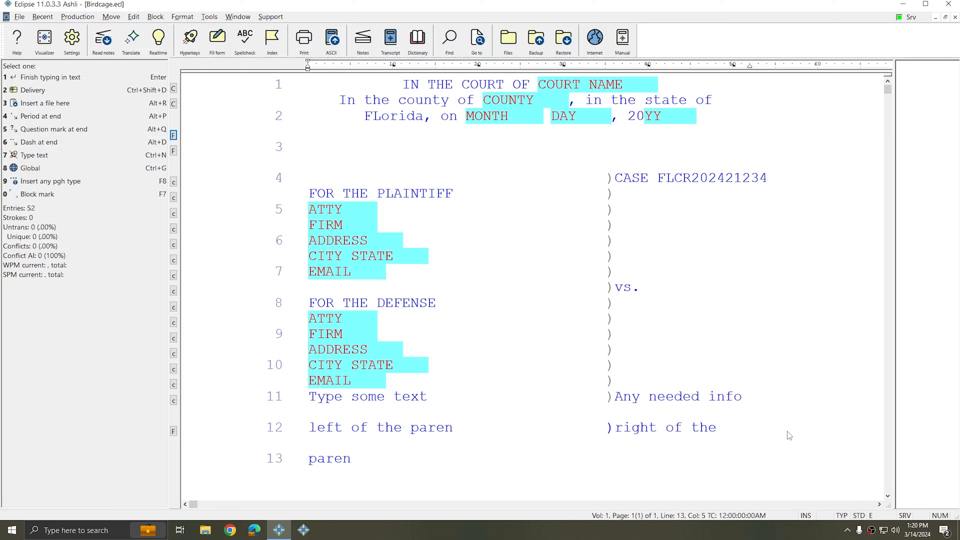
Step: Insert a caption box paragraph below the manually spaced line, reading "left of the paren and wrap at the margin"
key("F8")
key("c")
key("c")
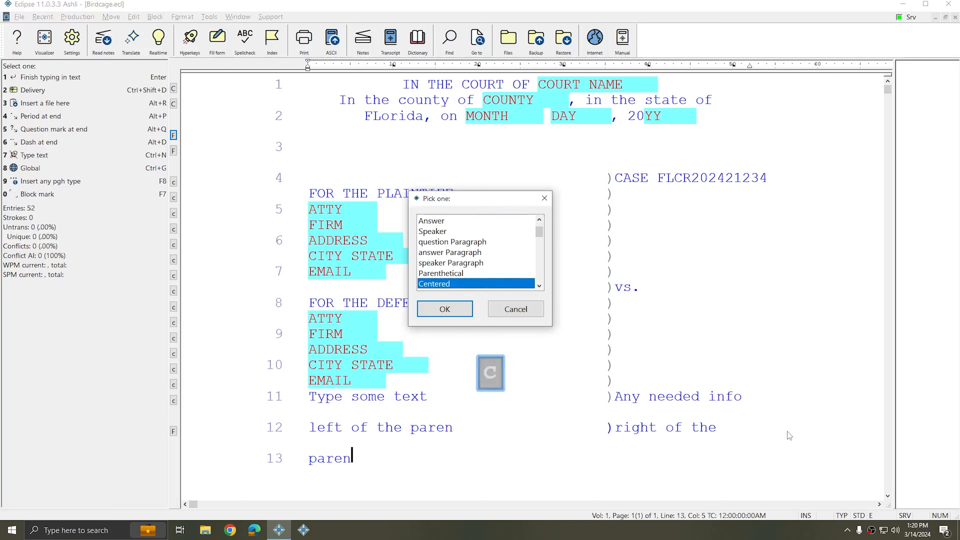
key("Return")
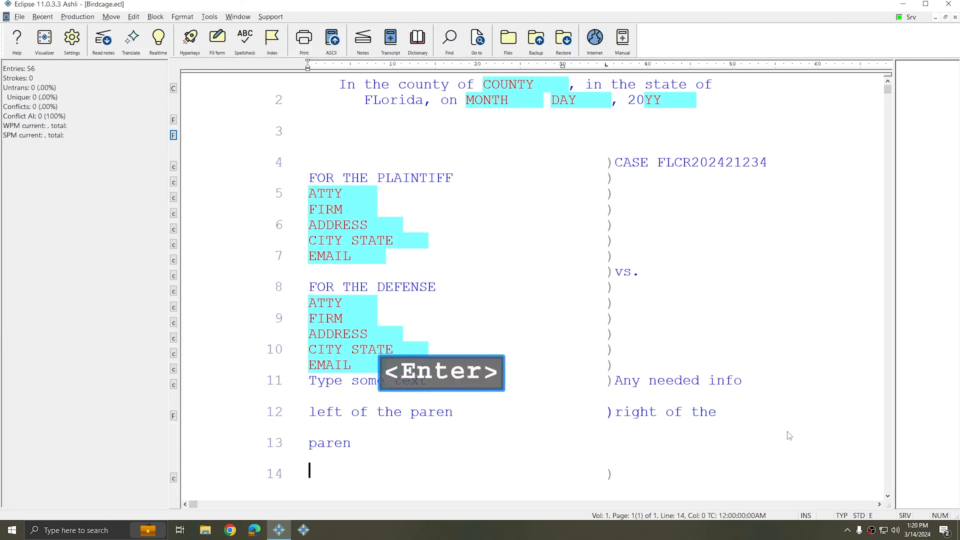
type("1eft of the parent")
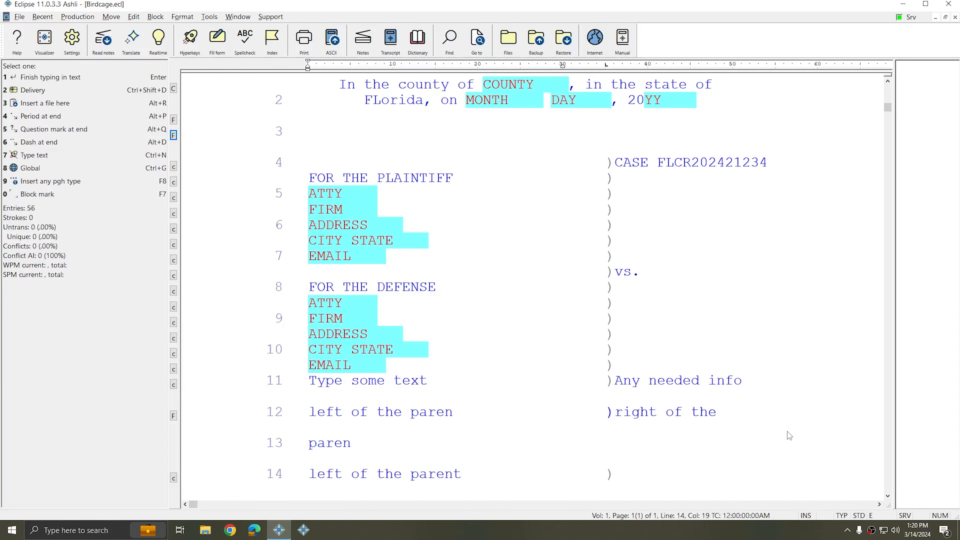
key("BackSpace")
key("BackSpace")
type("and wrap at the mar")
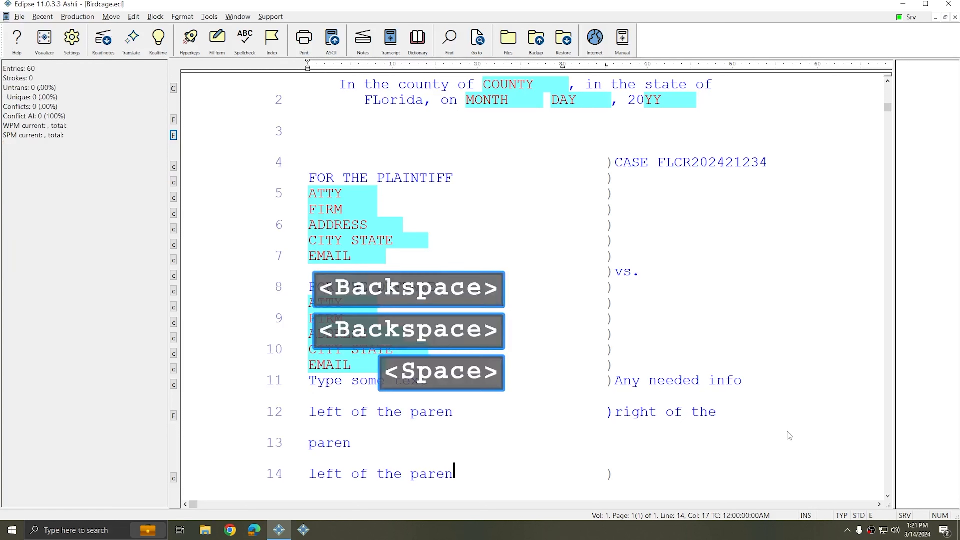
type("gin")
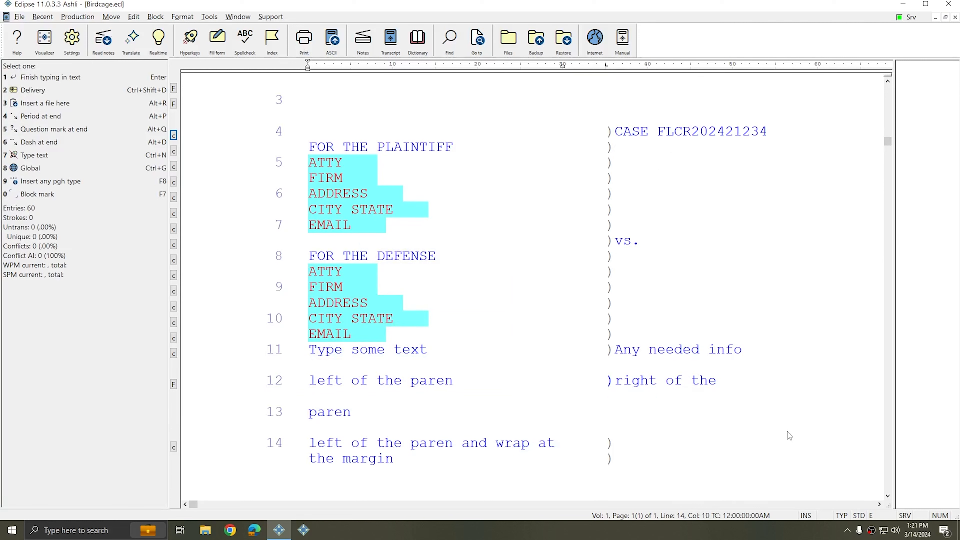
Step: Add a caption right paragraph below the wrapped caption box text, reading "right of the paren"
key("F8")
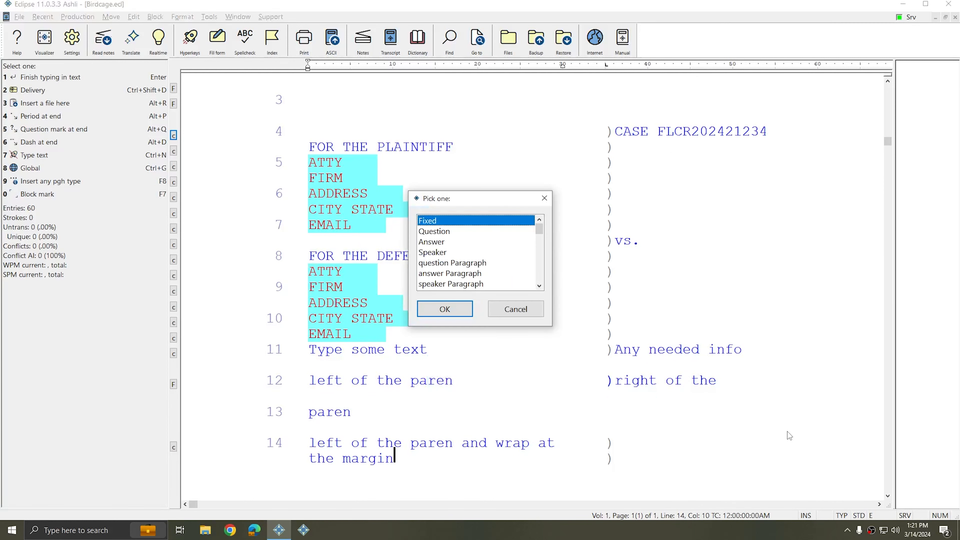
key("c")
key("c")
key("c")
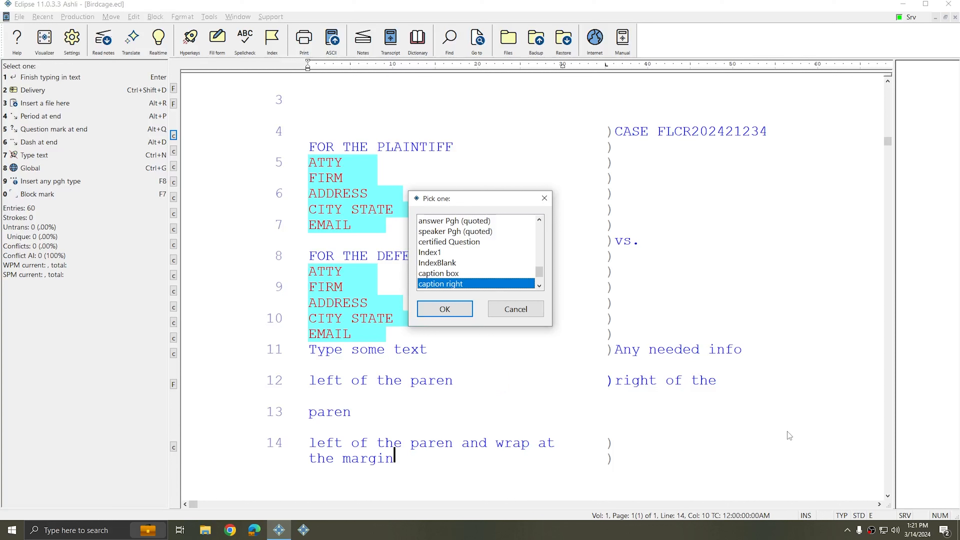
key("Return")
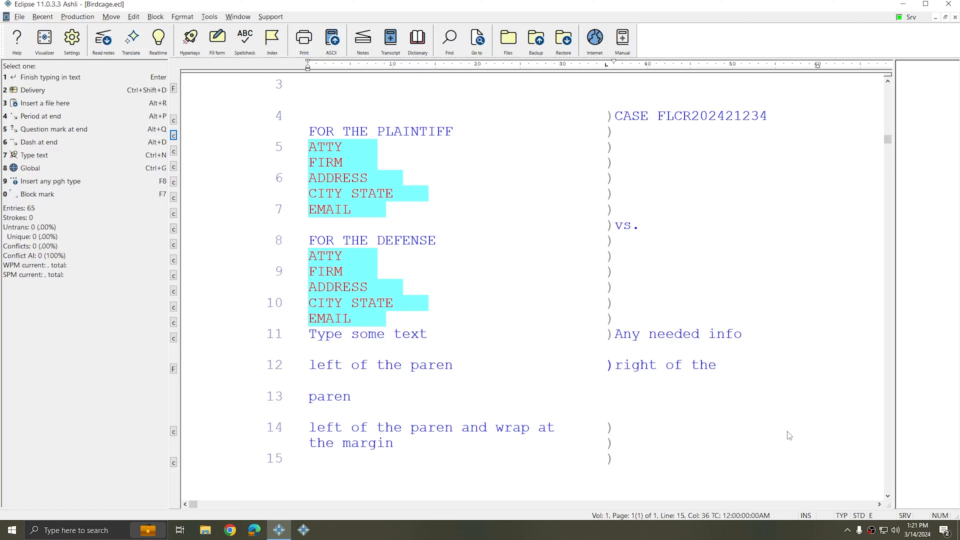
type("right of the parent")
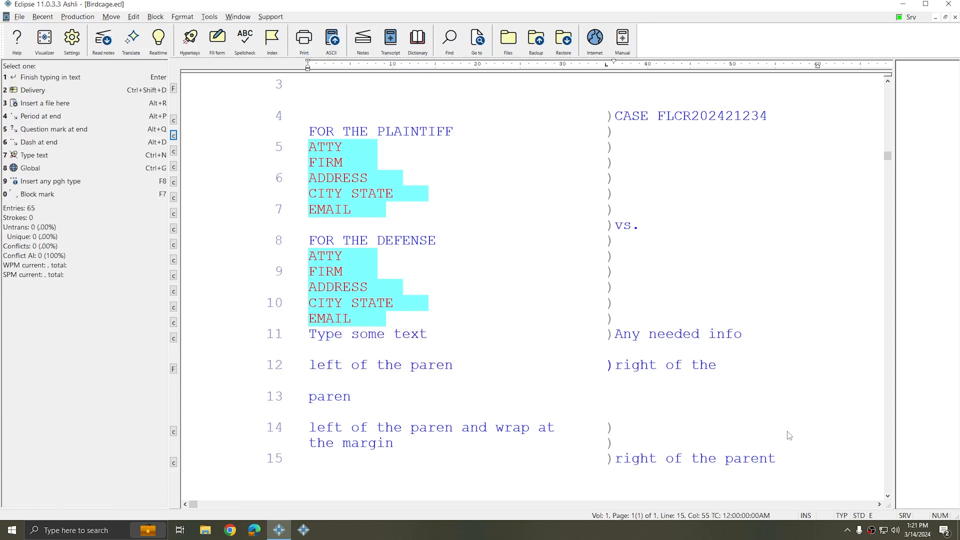
key("BackSpace")
Step: Delete "pa" from "paren" in the manually spaced line and add spaces to realign its closing parenthesis
left_click(434, 366)
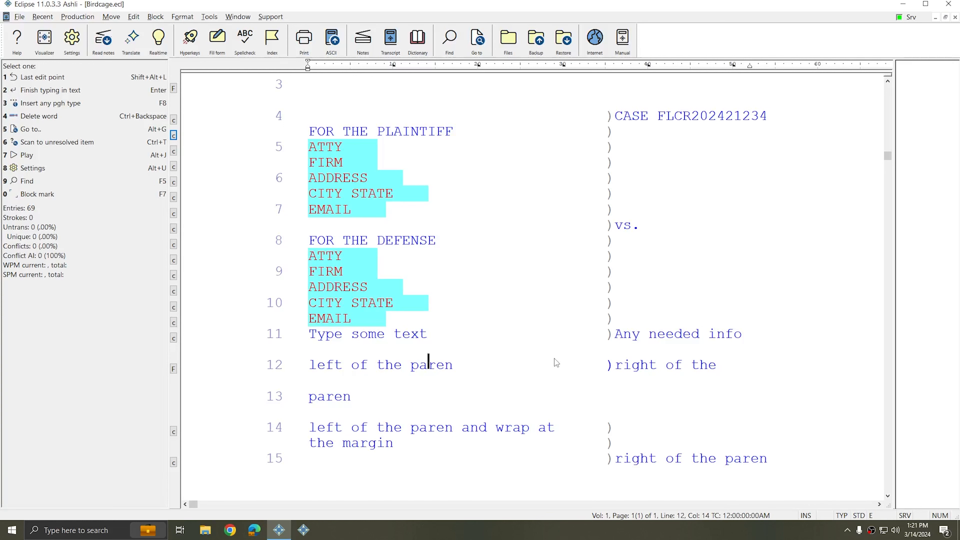
key("BackSpace")
key("BackSpace")
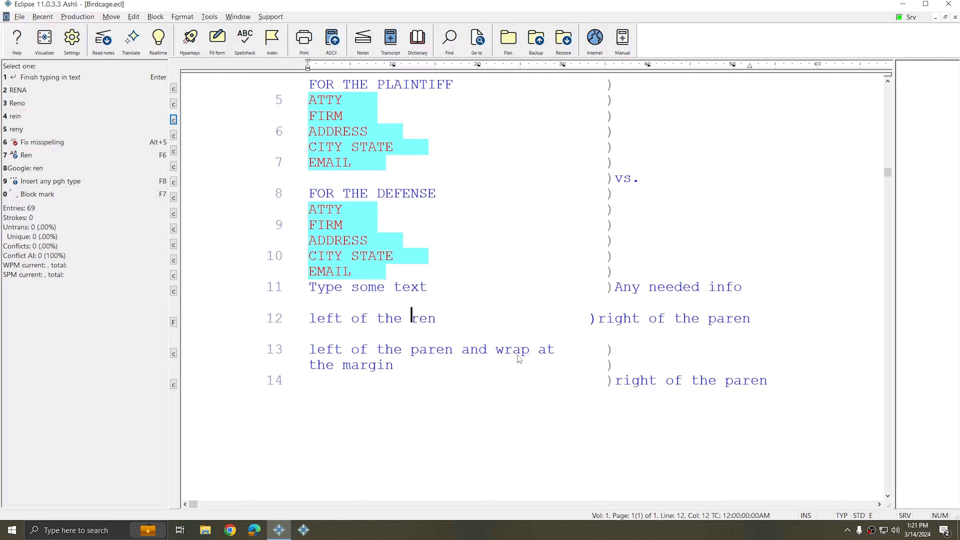
key("space")
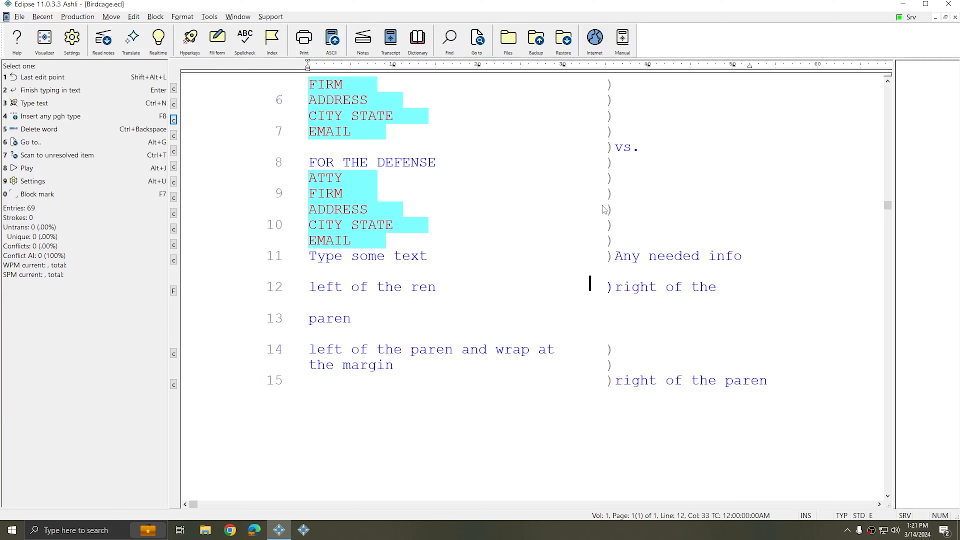
scroll(605, 210, "up", 1)
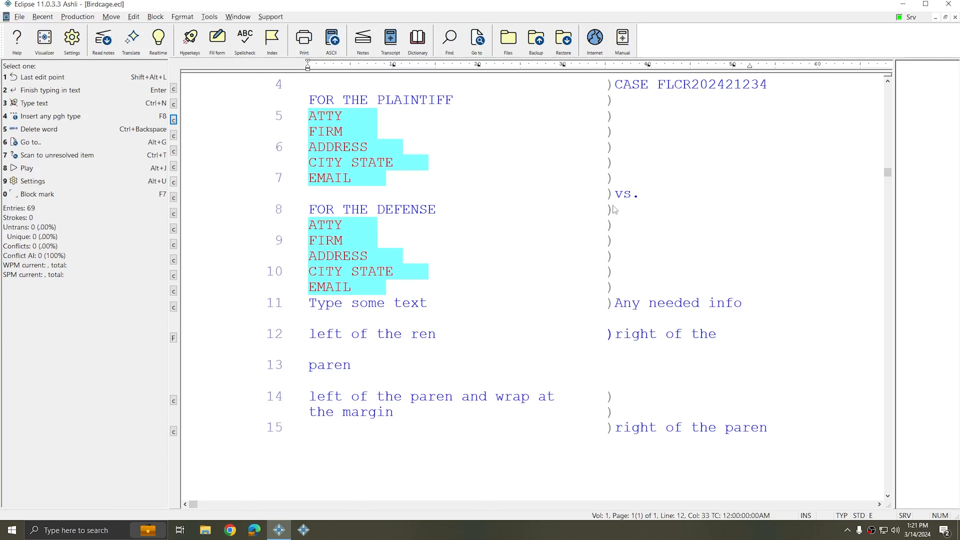
Step: Insert a caption paragraph below the last "right of the paren" line, reading "left of the paren however it will allow typing"
scroll(614, 210, "down", 2)
left_click(780, 383)
key("F8")
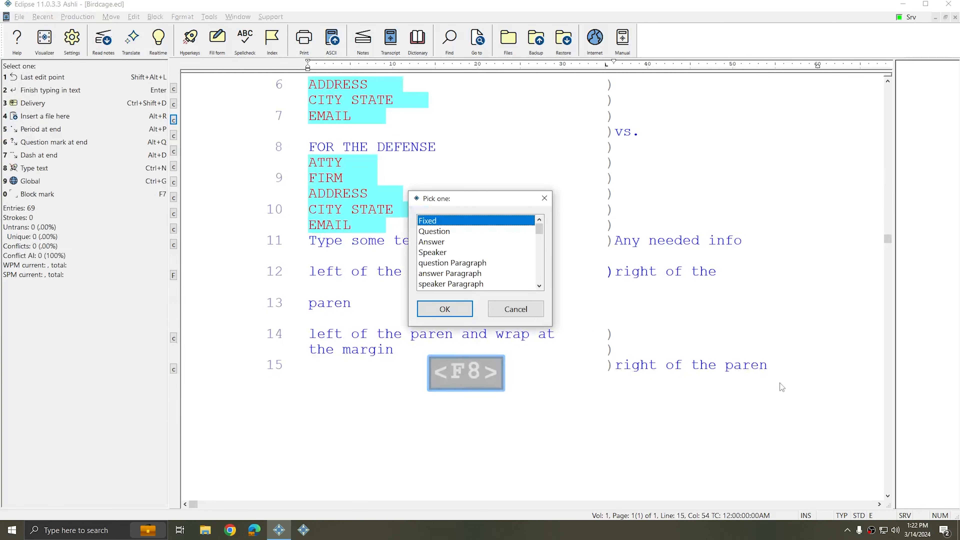
key("c")
key("c")
key("c")
key("c")
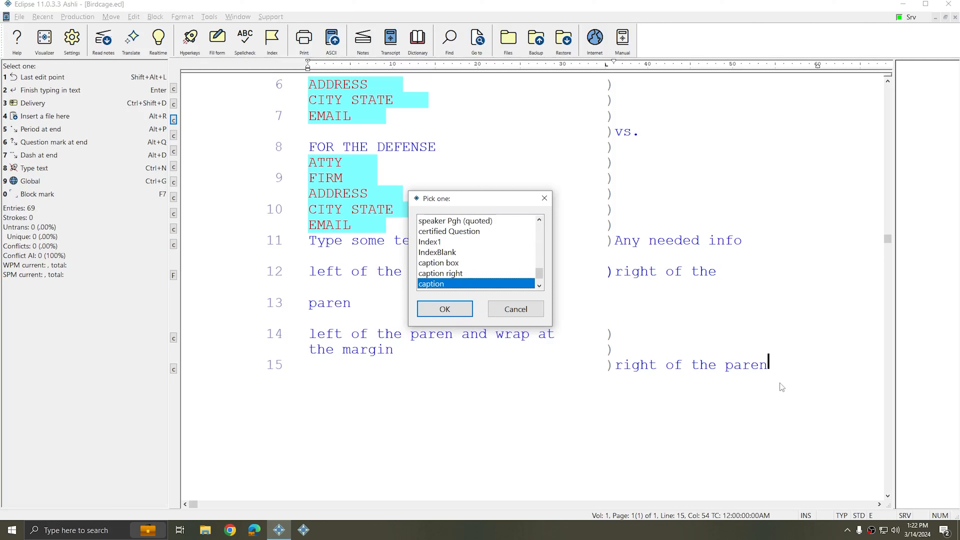
key("Return")
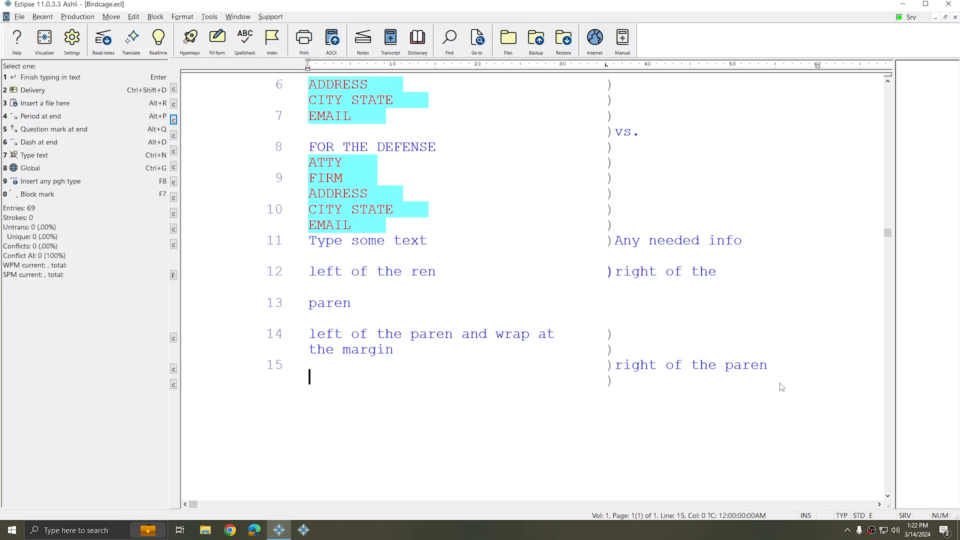
type("left of the parent")
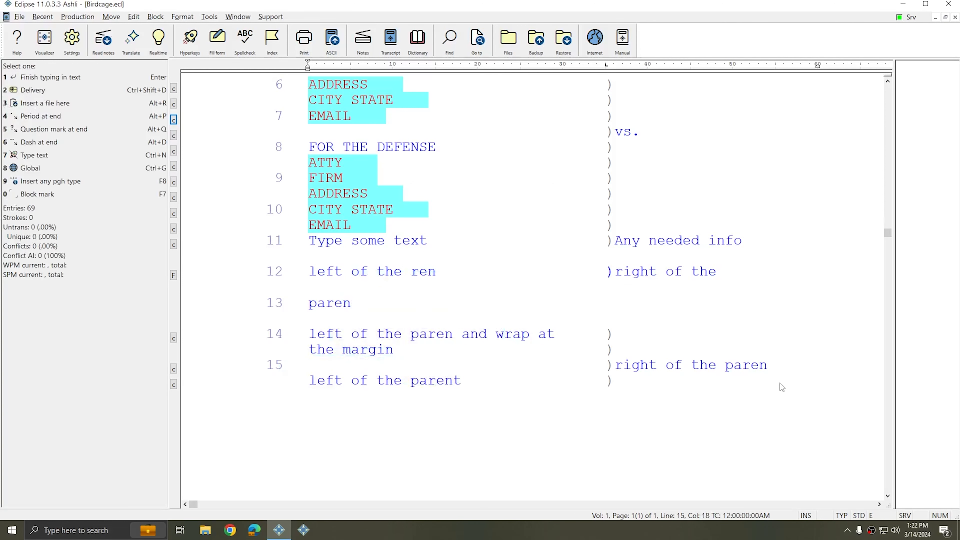
key("BackSpace")
type("however it will a")
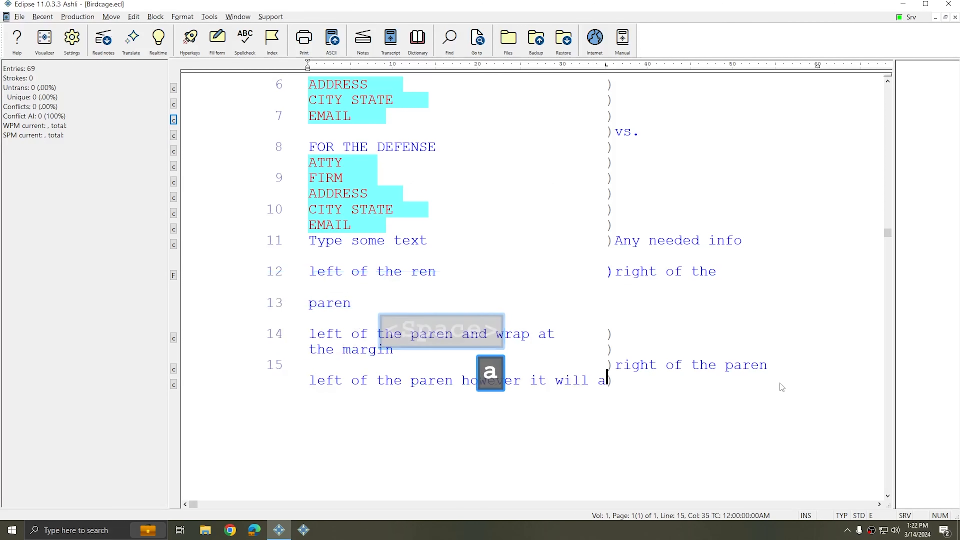
type("llow typing")
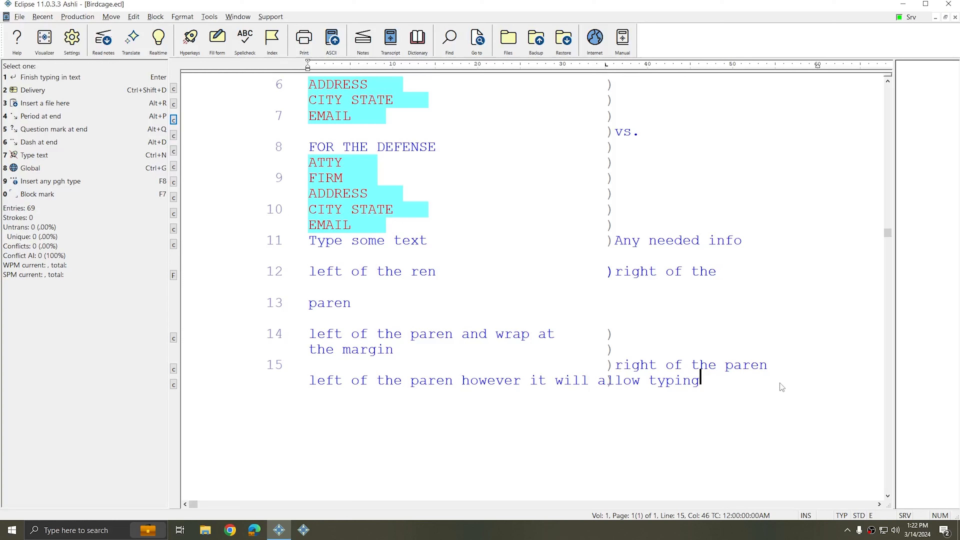
Step: Shorten the new caption line to "left of t" and move the cursor past its parenthesis
key("BackSpace")
key("BackSpace")
key("BackSpace")
key("BackSpace")
key("BackSpace")
key("BackSpace")
key("BackSpace")
key("BackSpace")
key("BackSpace")
key("BackSpace")
key("BackSpace")
key("BackSpace")
key("BackSpace")
key("BackSpace")
key("BackSpace")
key("BackSpace")
key("BackSpace")
key("BackSpace")
key("BackSpace")
key("BackSpace")
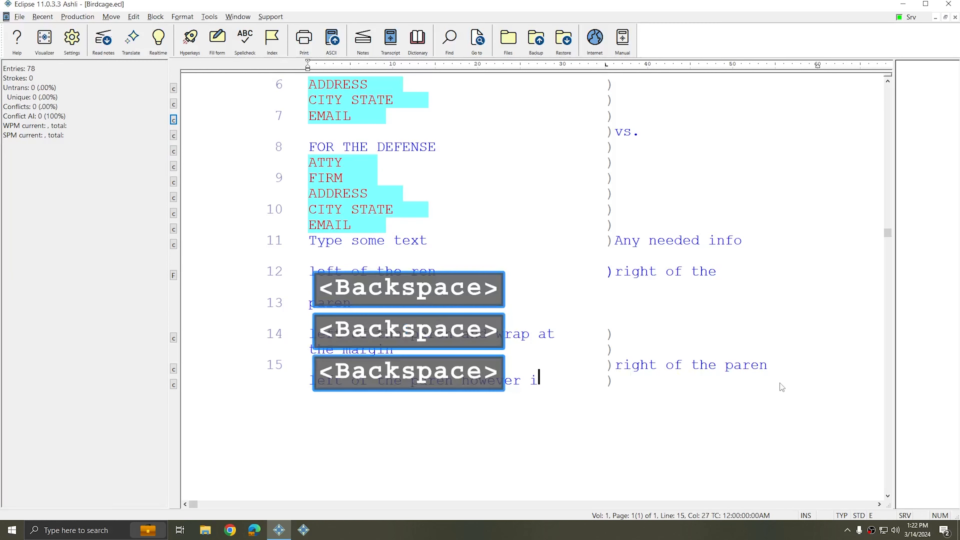
key("BackSpace")
key("BackSpace")
key("BackSpace")
key("BackSpace")
key("BackSpace")
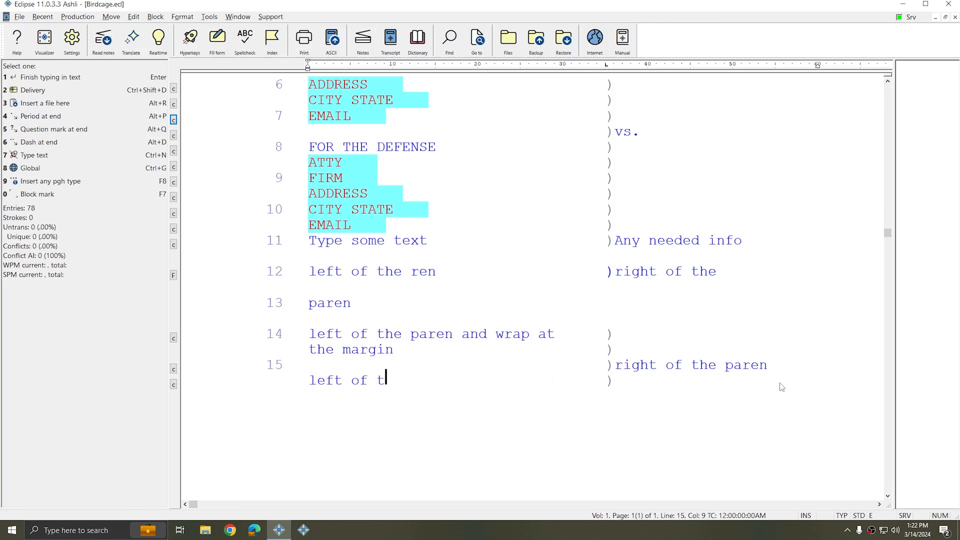
key("Tab")
Step: Examine how the caption box, caption right and caption paragraphs lay out text and form fields around the parentheses
key("Up")
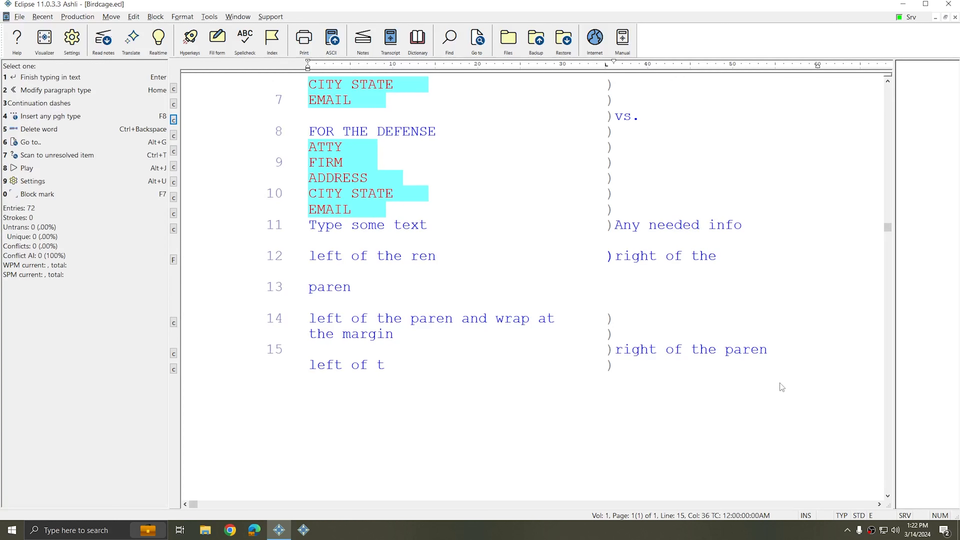
key("Up")
scroll(722, 383, "up", 3)
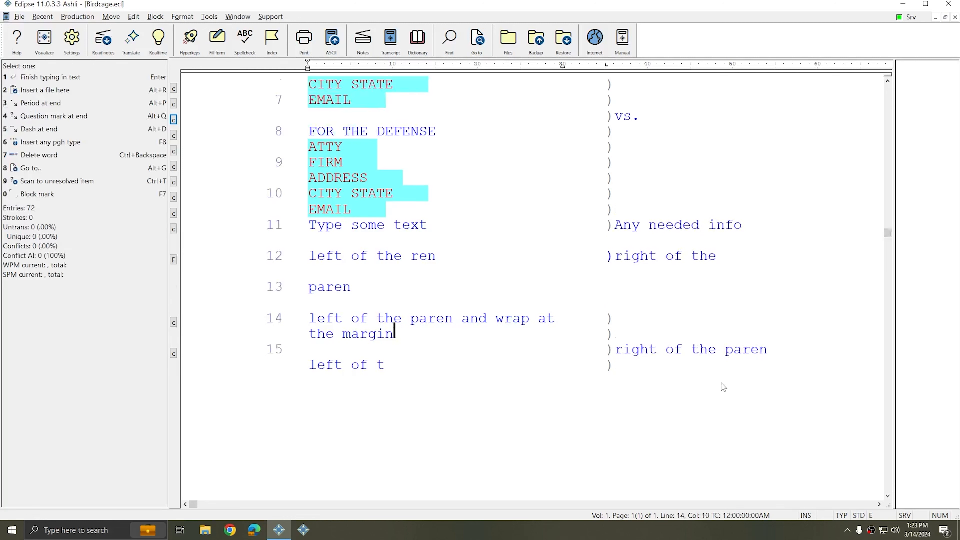
scroll(695, 388, "up", 2)
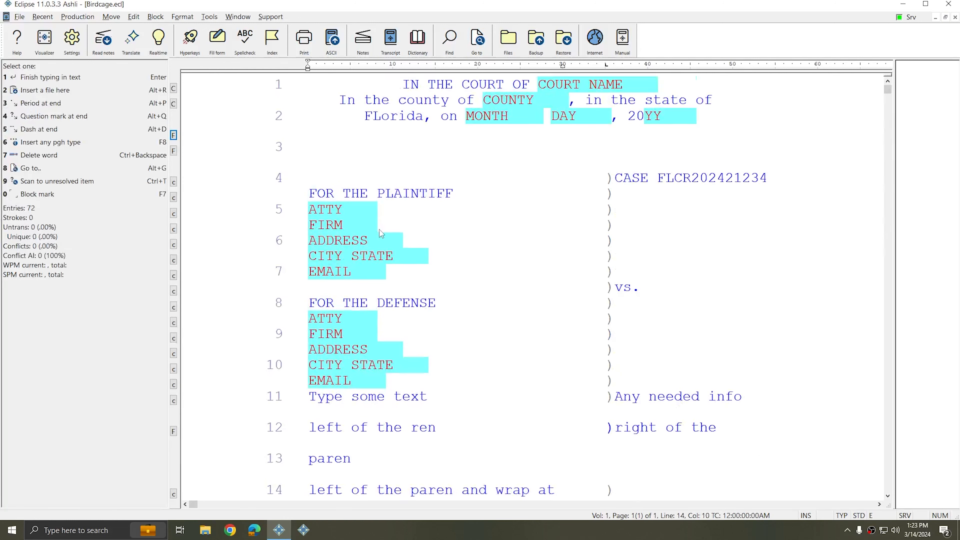
left_click(346, 221)
left_click(337, 240)
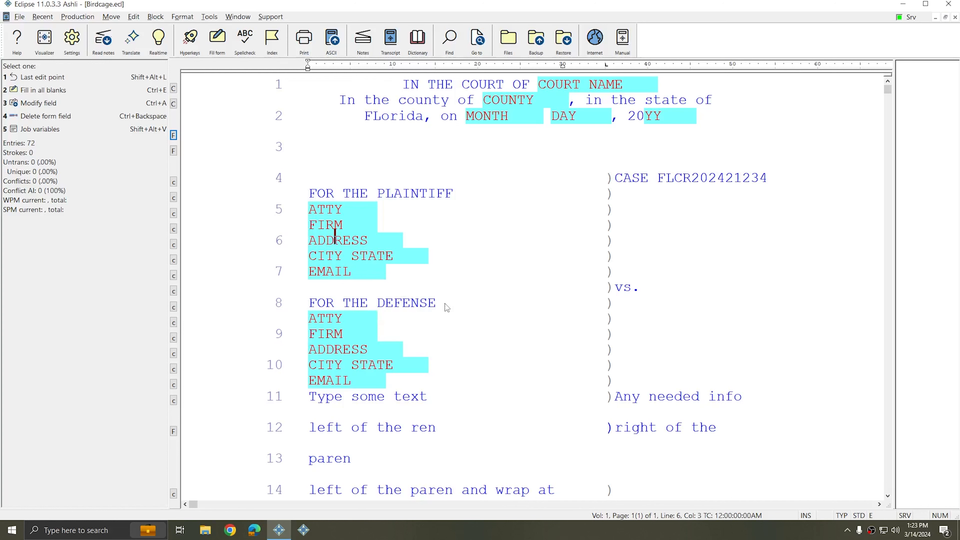
scroll(445, 304, "down", 5)
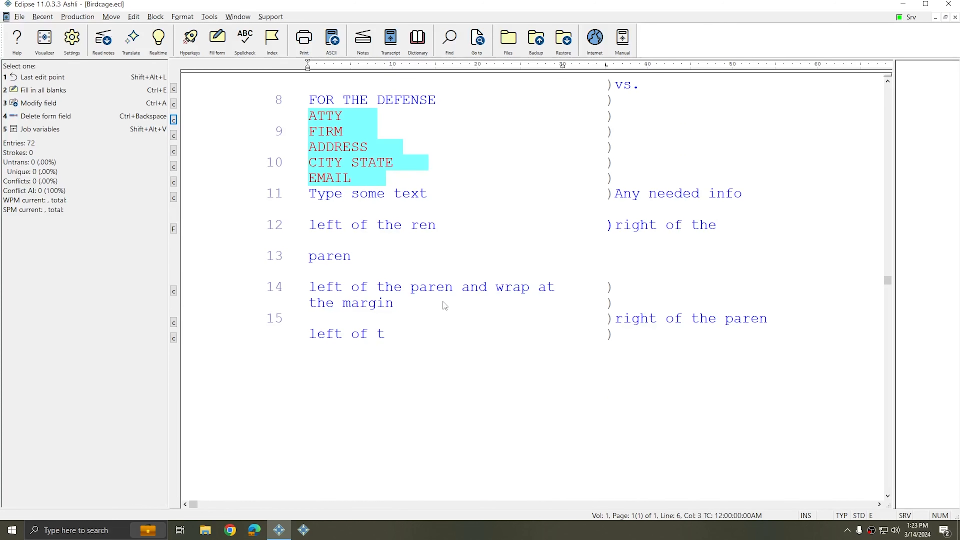
left_click(653, 337)
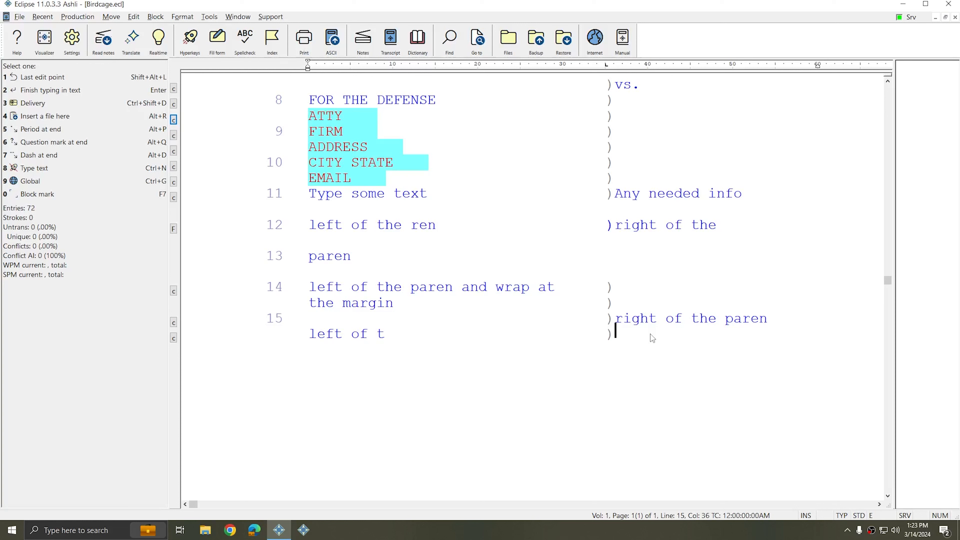
Step: Check the right margin of the caption box paragraph type in the current document's settings
key("alt+u")
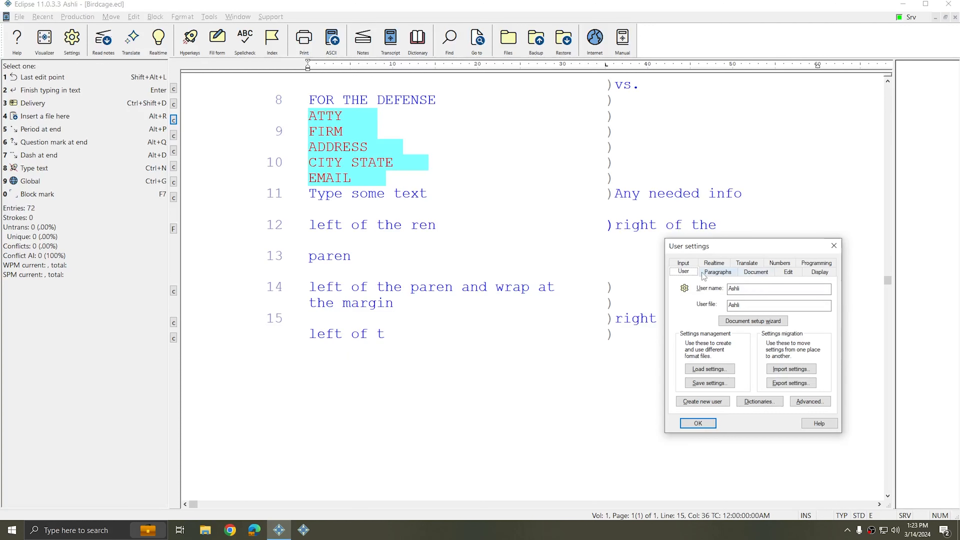
left_click(704, 273)
scroll(711, 352, "down", 5)
left_click(698, 370)
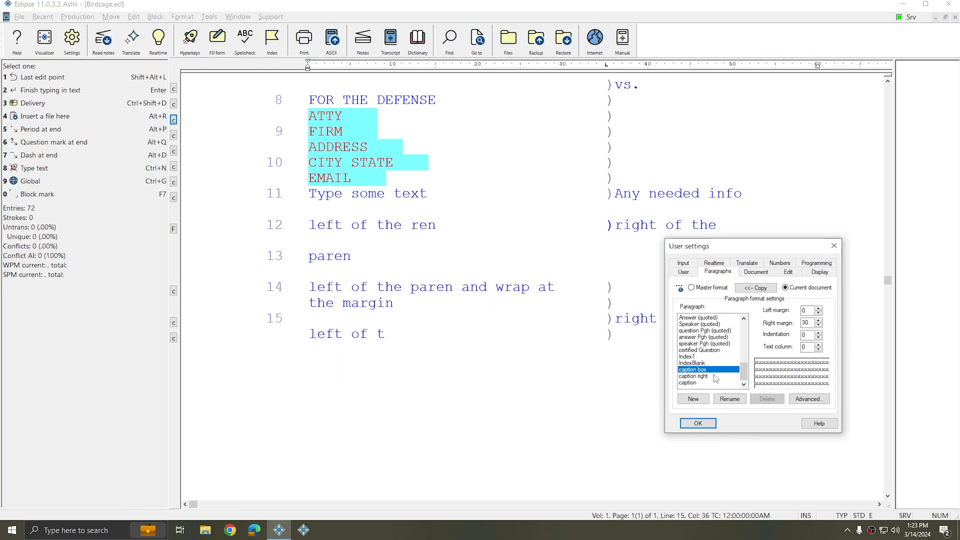
left_click(809, 323)
double_click(812, 322)
key("Return")
Step: From the case number line, review the margins and indentation of the caption right and caption paragraph types in the document settings
left_click(711, 177)
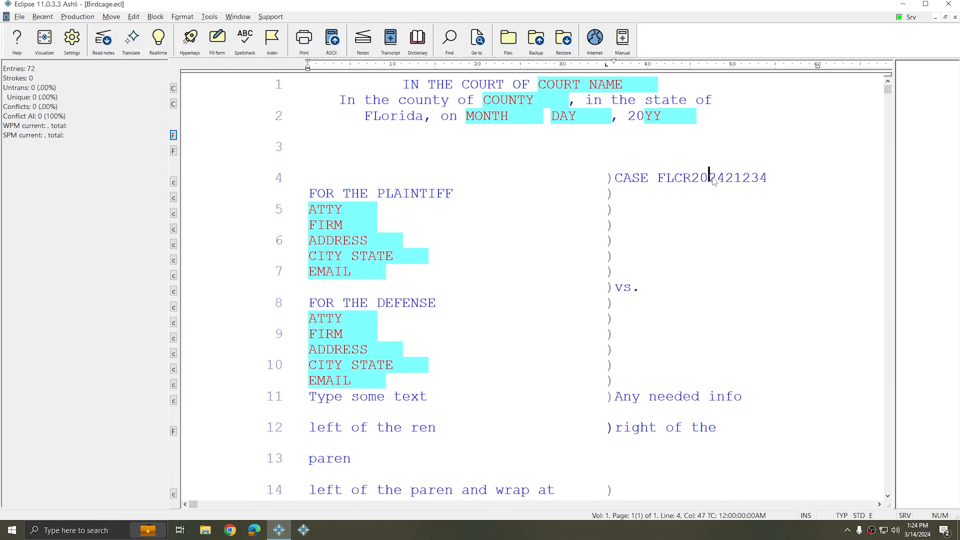
right_click(779, 182)
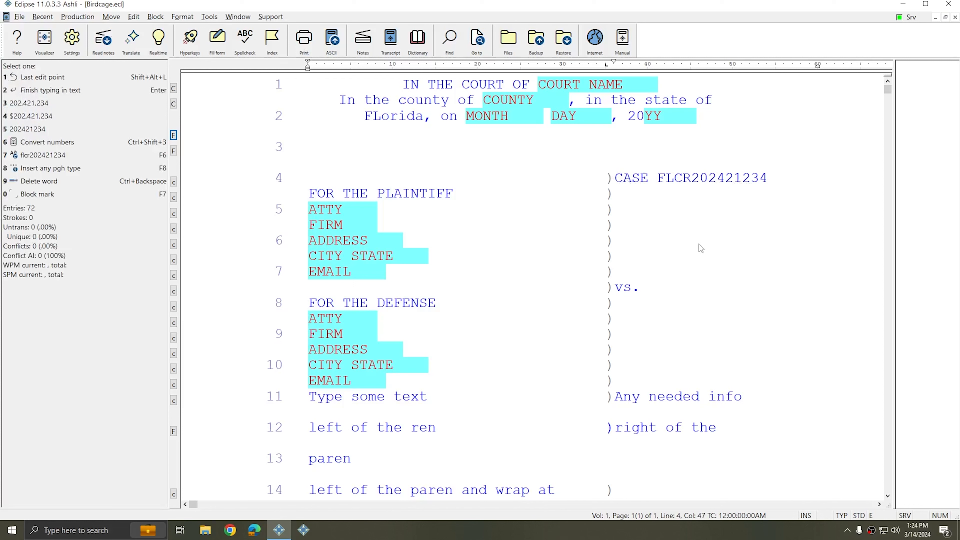
left_click(72, 39)
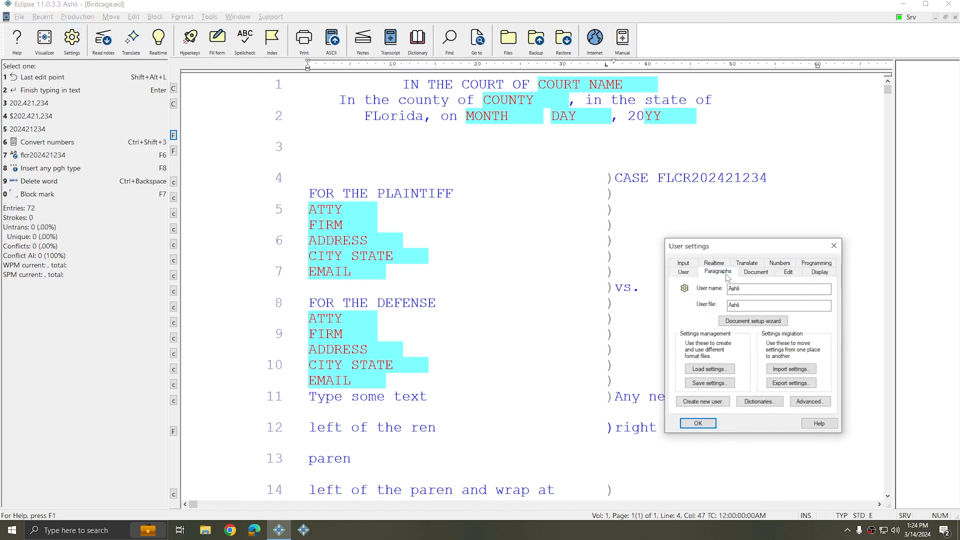
left_click(718, 272)
scroll(729, 362, "down", 3)
left_click(698, 377)
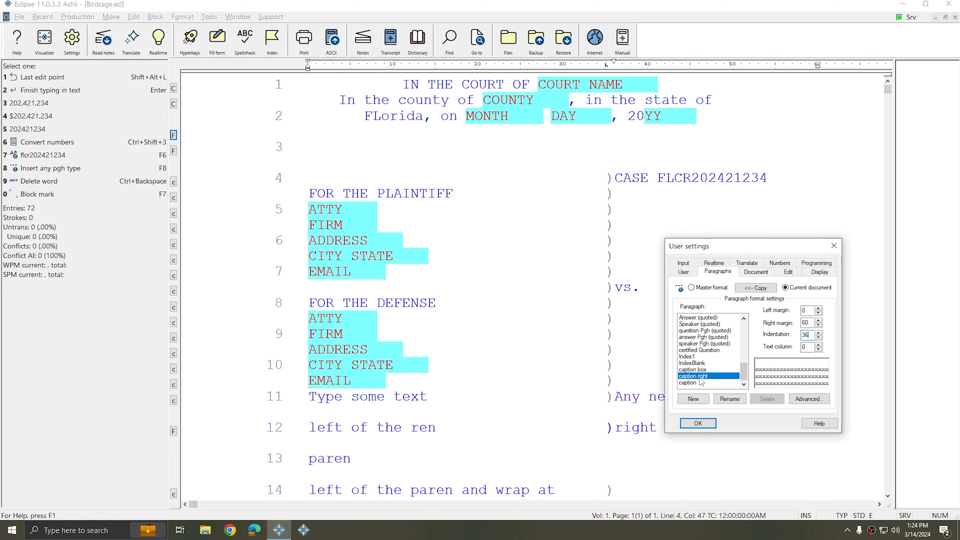
left_click(690, 383)
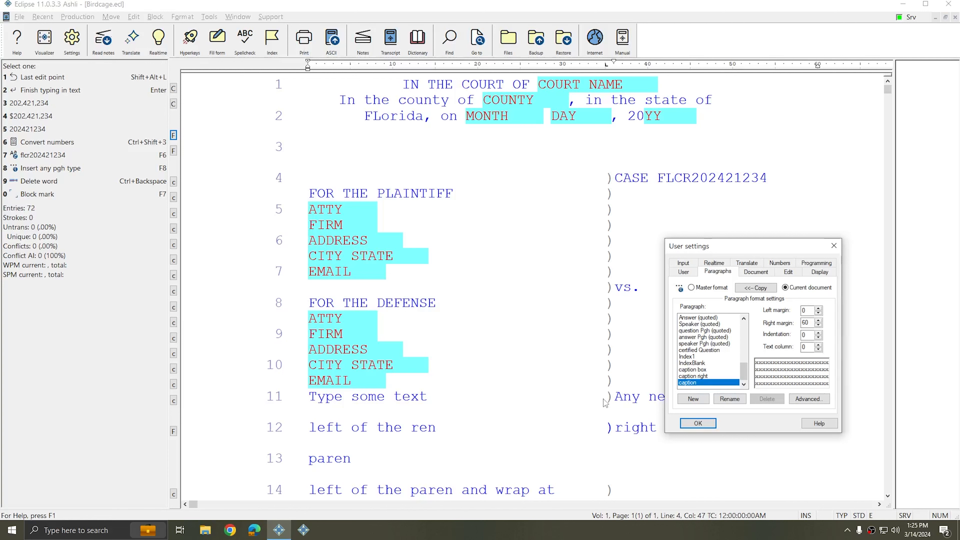
Step: Browse the current document's other paragraph types to compare their format settings with the caption types
scroll(554, 452, "down", 3)
left_click(731, 350)
scroll(733, 356, "up", 8)
scroll(733, 356, "down", 6)
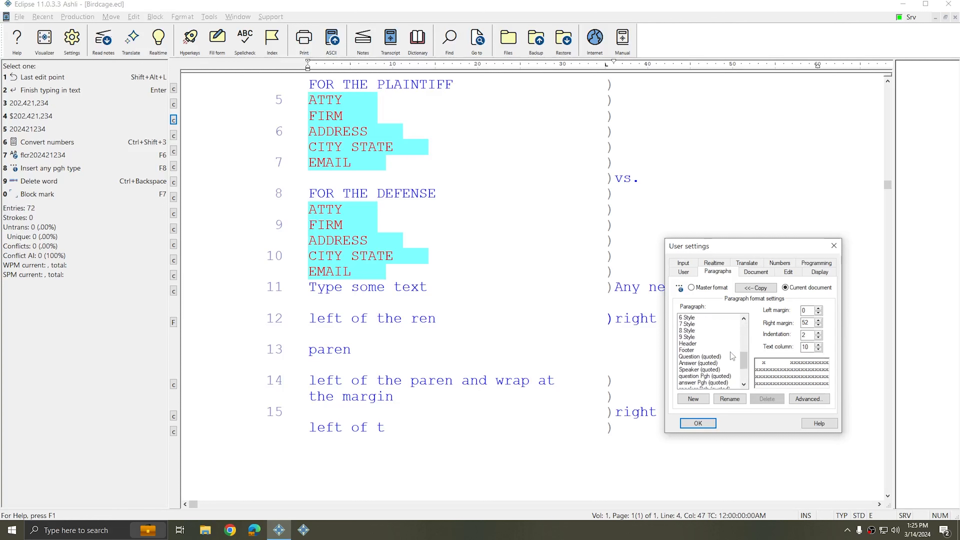
Step: Compare the margins and indentation of the caption box, caption right and caption paragraph types in the current document's settings
scroll(733, 356, "down", 2)
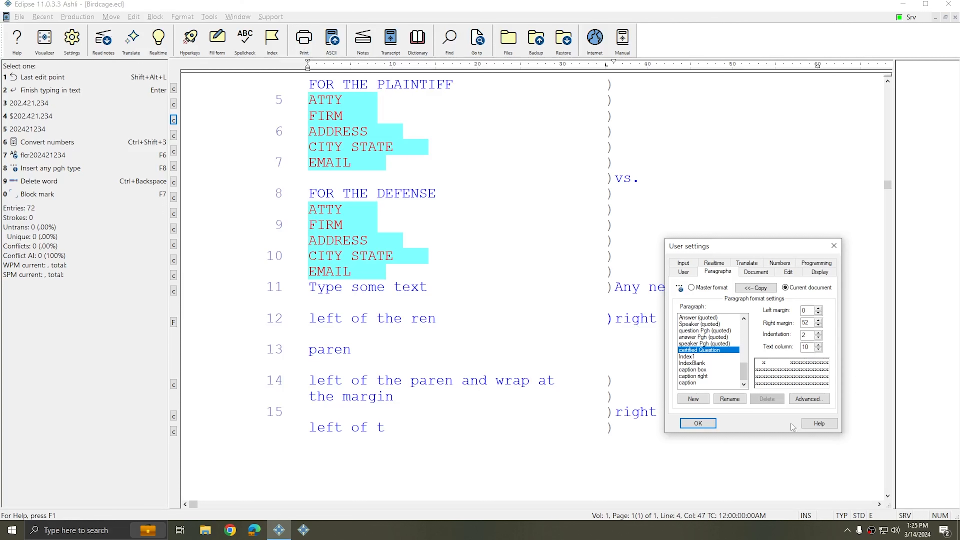
left_click(702, 370)
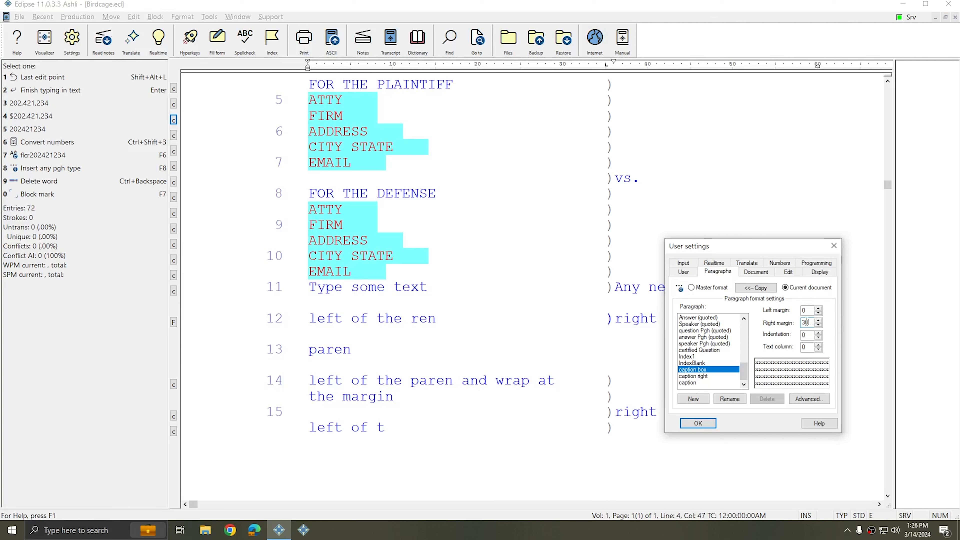
left_click(703, 377)
left_click(702, 382)
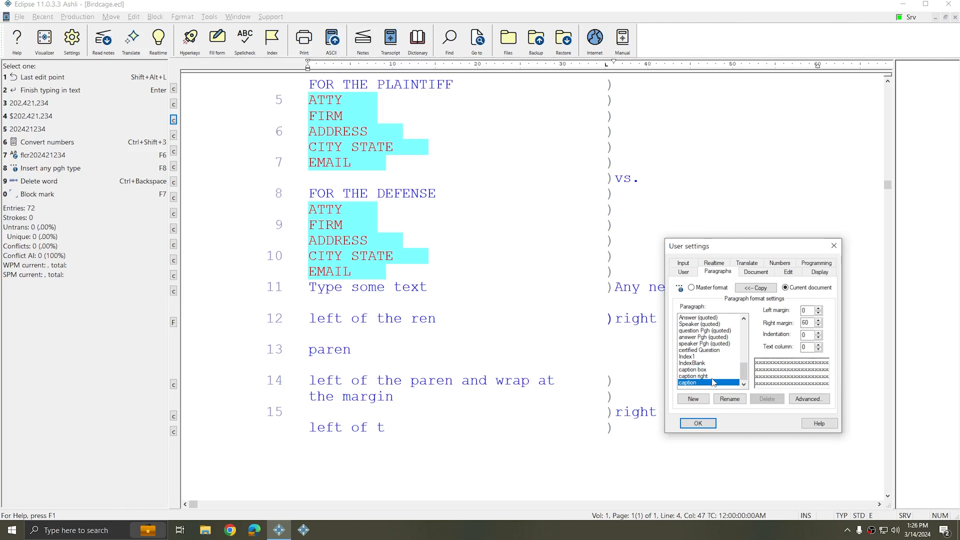
left_click(714, 376)
left_click(716, 370)
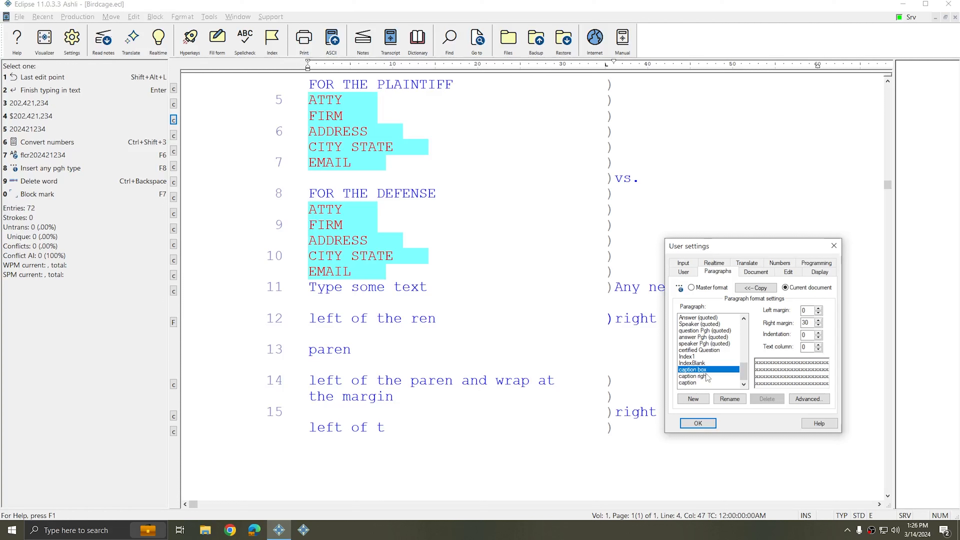
left_click(708, 425)
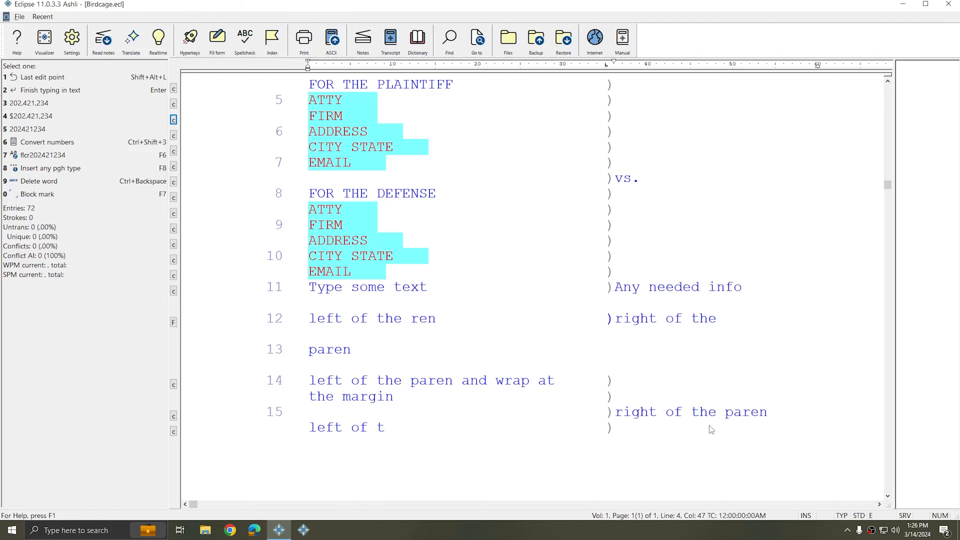
Step: From the caption text on line 11, open the advanced paragraph data of the current document's caption box type
left_click(609, 335)
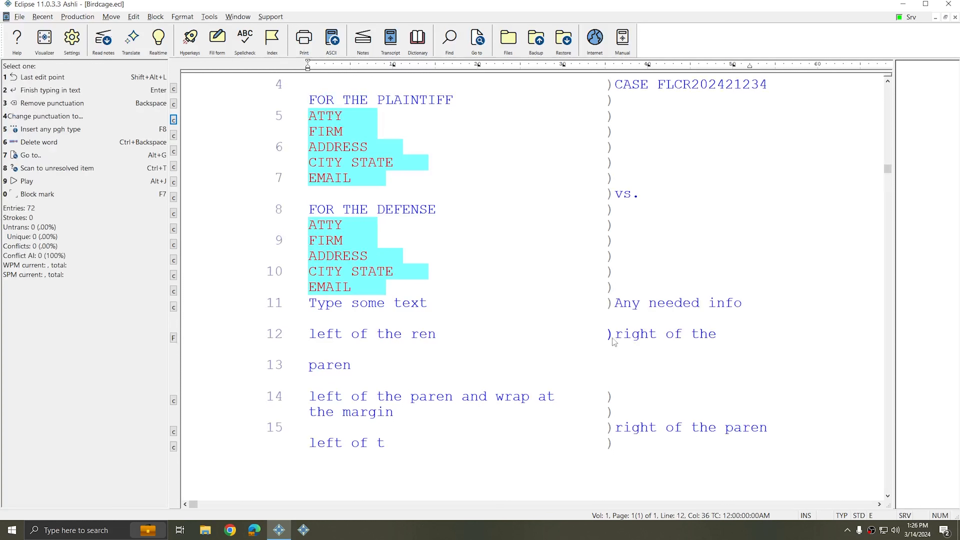
left_click(611, 342)
left_click(617, 304)
key("alt")
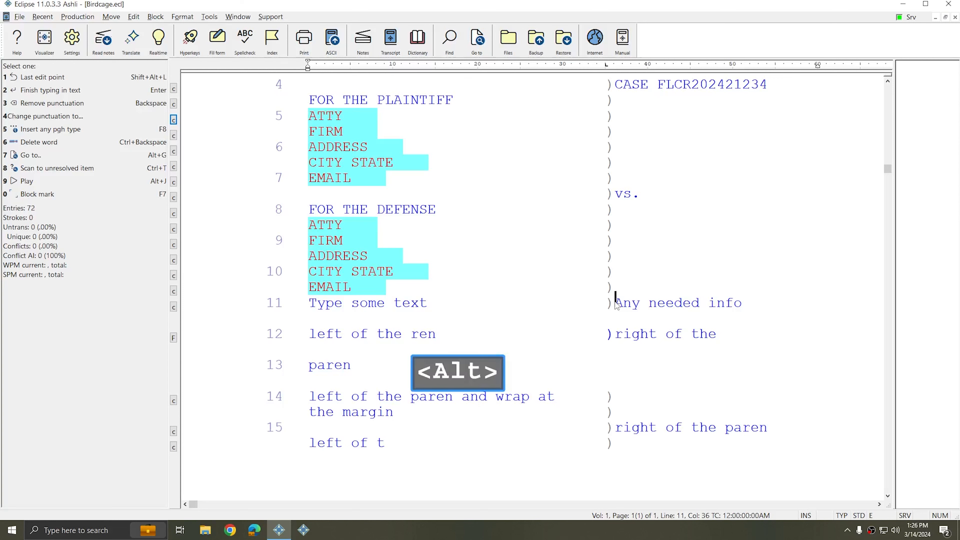
key("alt+u")
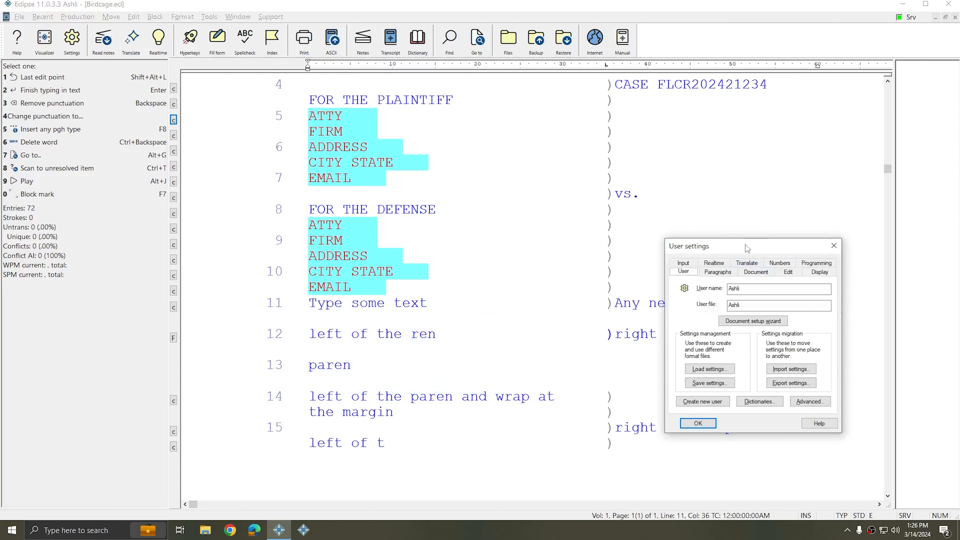
left_click_drag(745, 245, 791, 123)
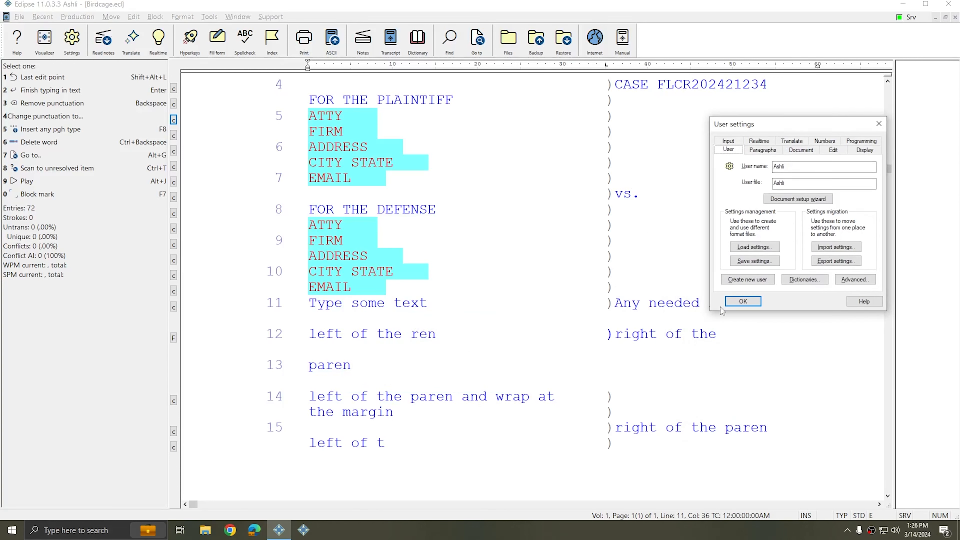
left_click(763, 153)
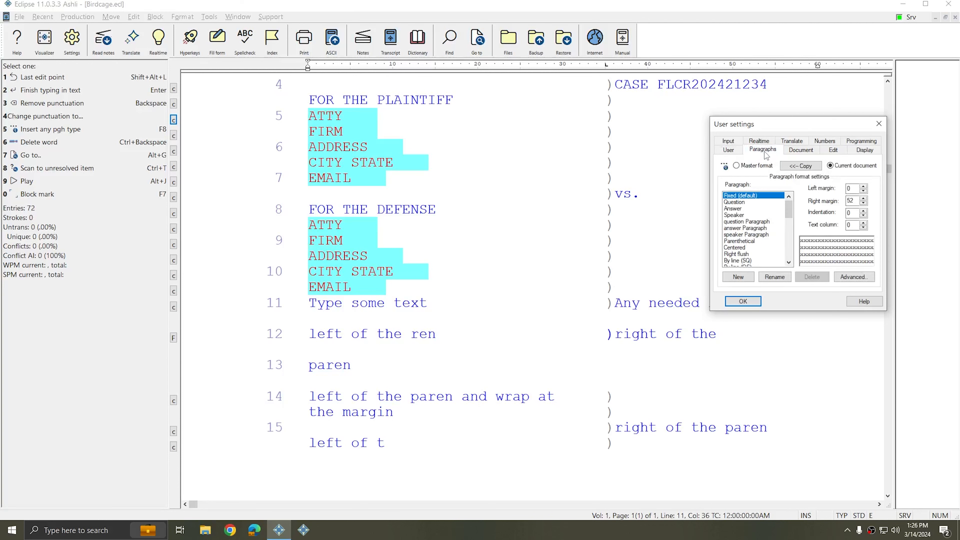
scroll(762, 239, "down", 8)
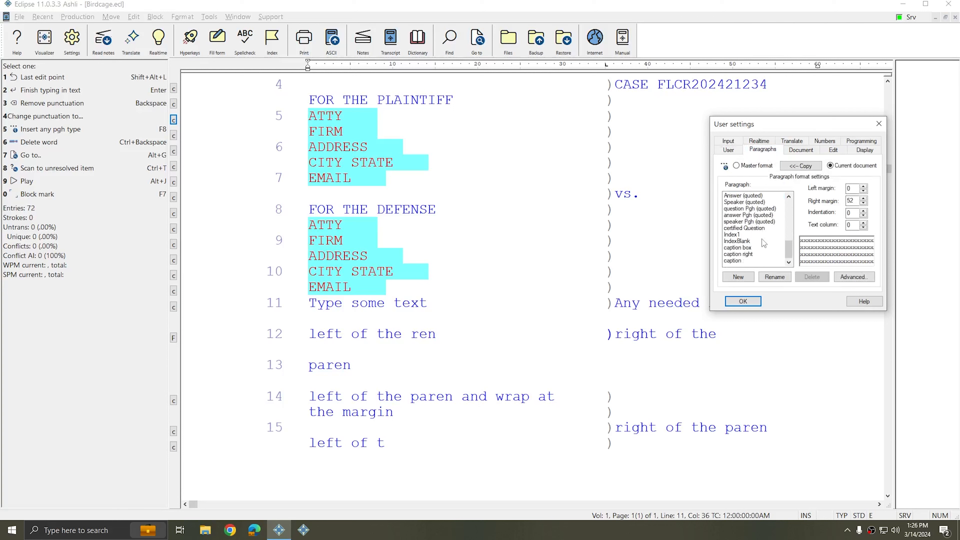
left_click(738, 248)
left_click(854, 278)
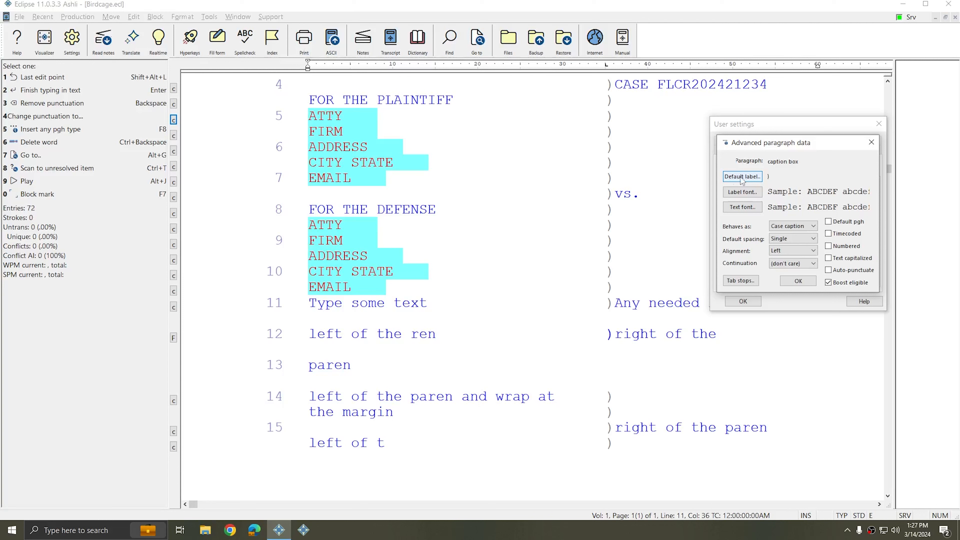
Step: Change the default label of the caption box paragraph type to §, apply it and check the caption lines
left_click(747, 178)
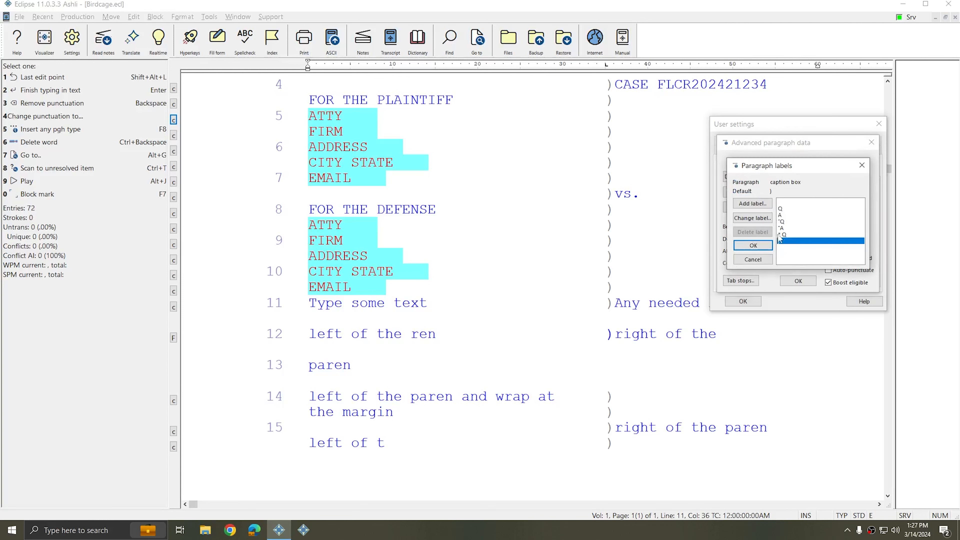
left_click(752, 218)
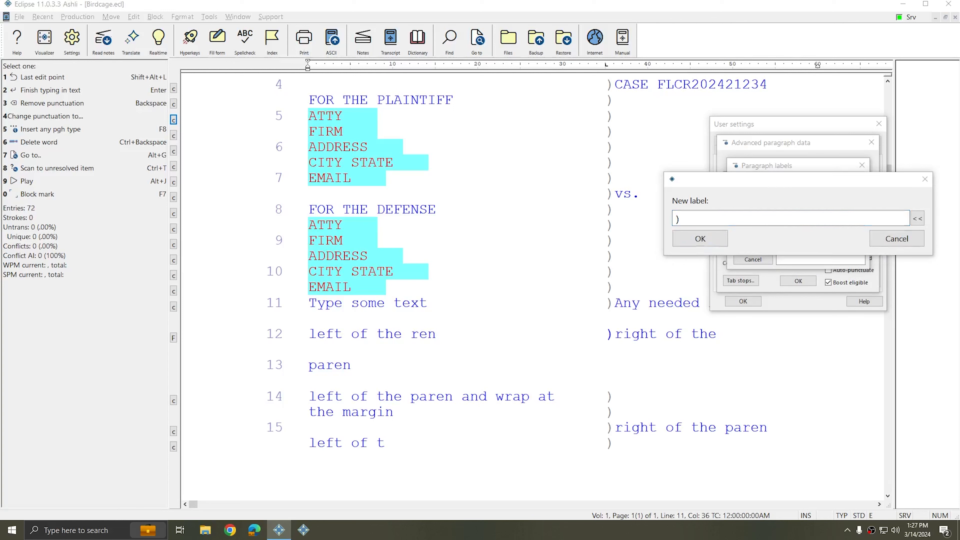
left_click(706, 222)
key("ctrl+z")
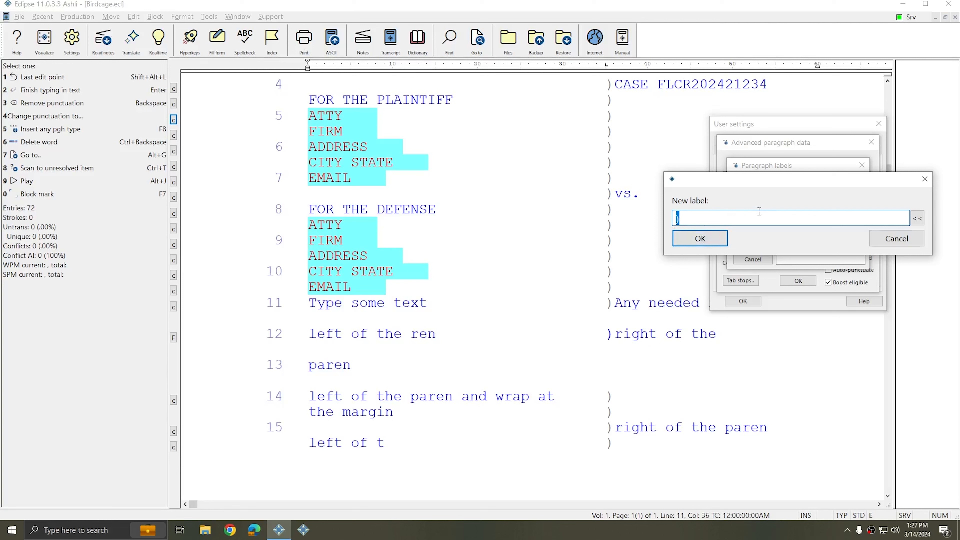
key("BackSpace")
key("alt")
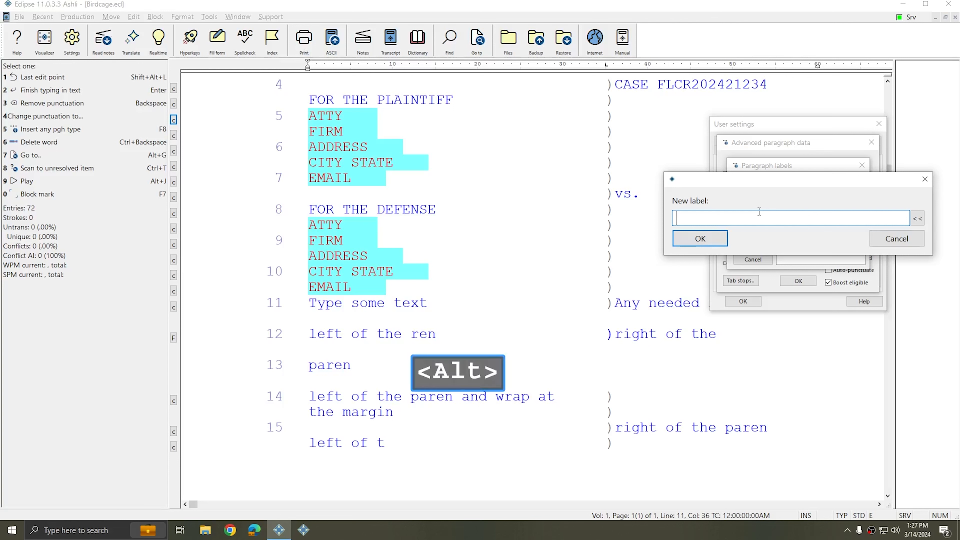
type("§")
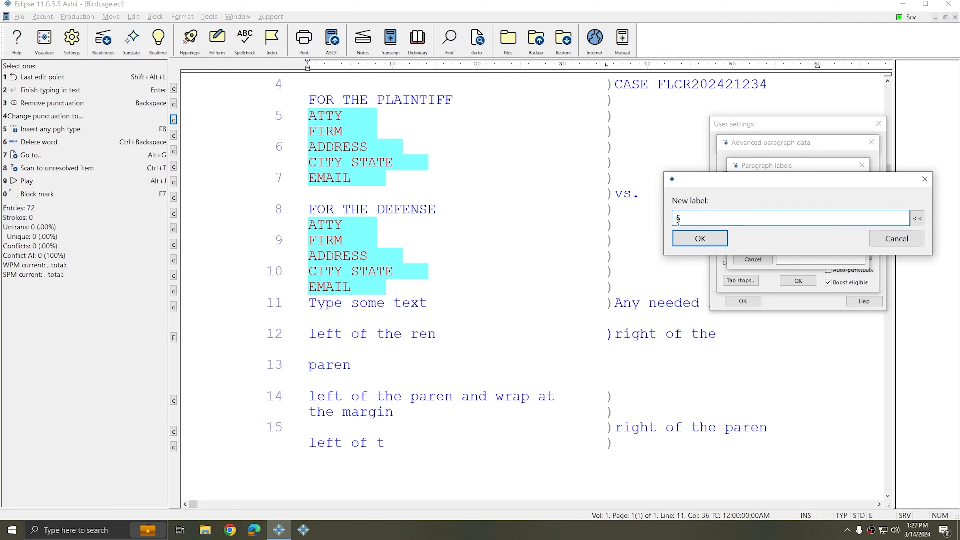
left_click(702, 244)
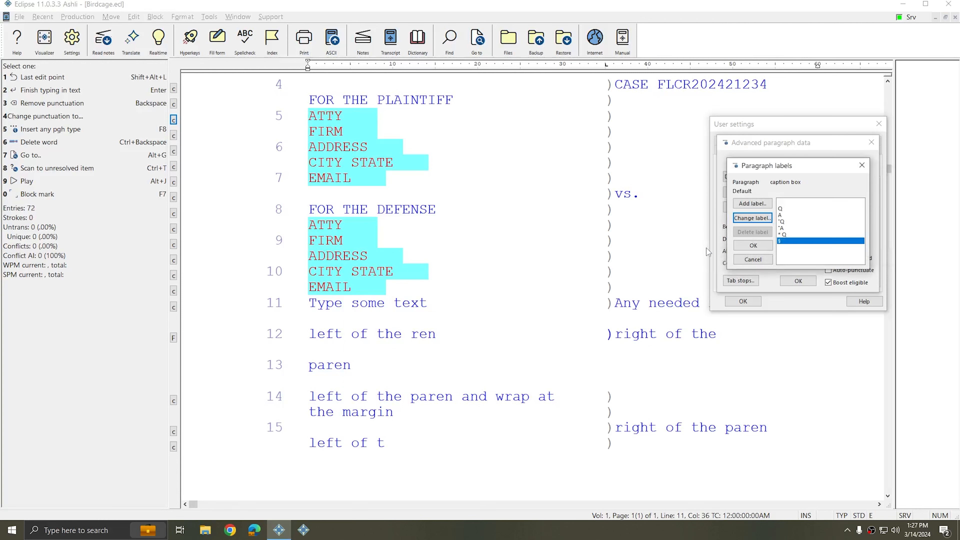
left_click(753, 245)
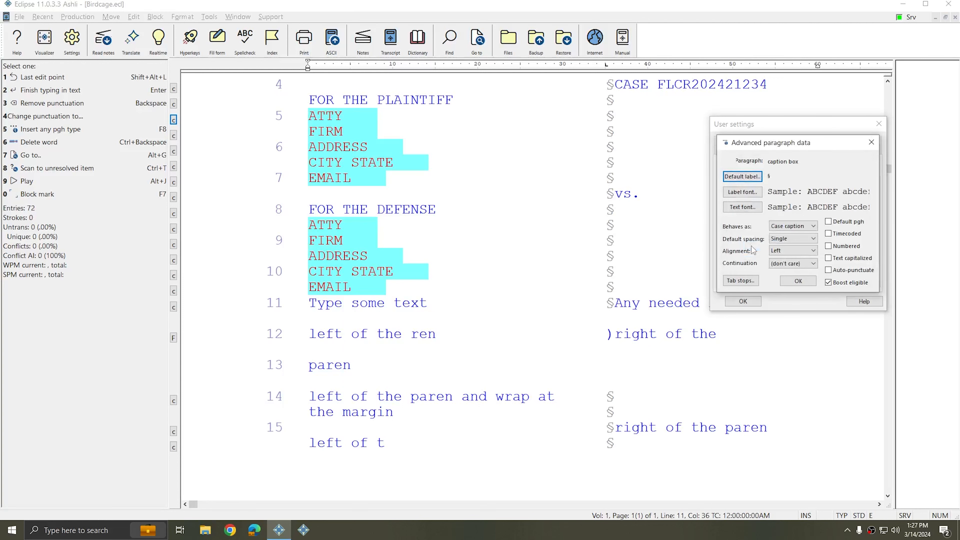
left_click(742, 301)
scroll(719, 302, "down", 1)
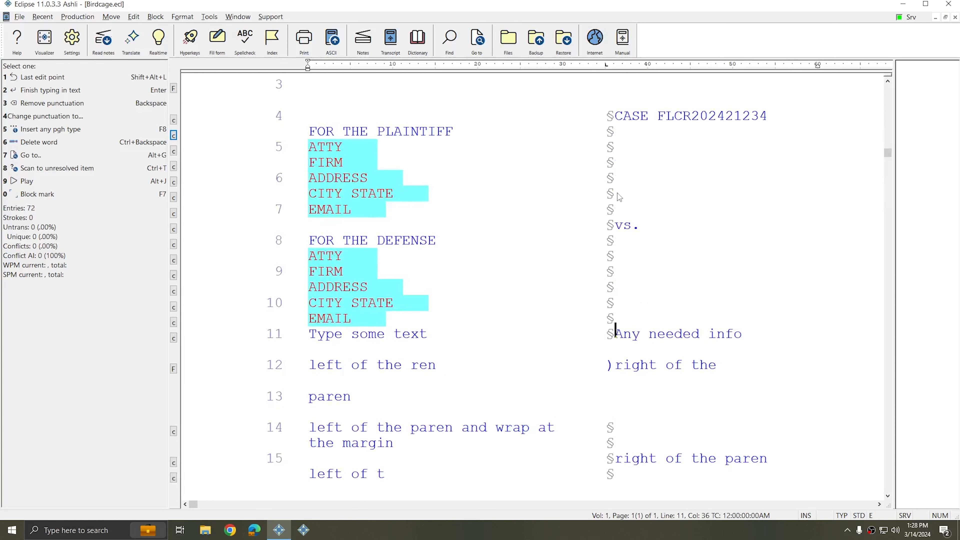
scroll(627, 215, "down", 1)
scroll(675, 334, "up", 1)
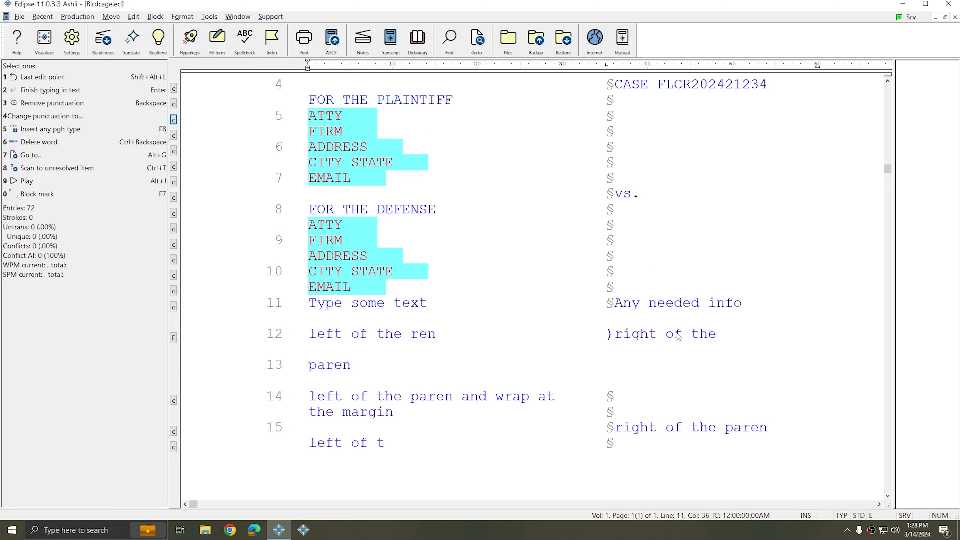
Step: Check the default label in the advanced paragraph data of the caption right type
key("alt+u")
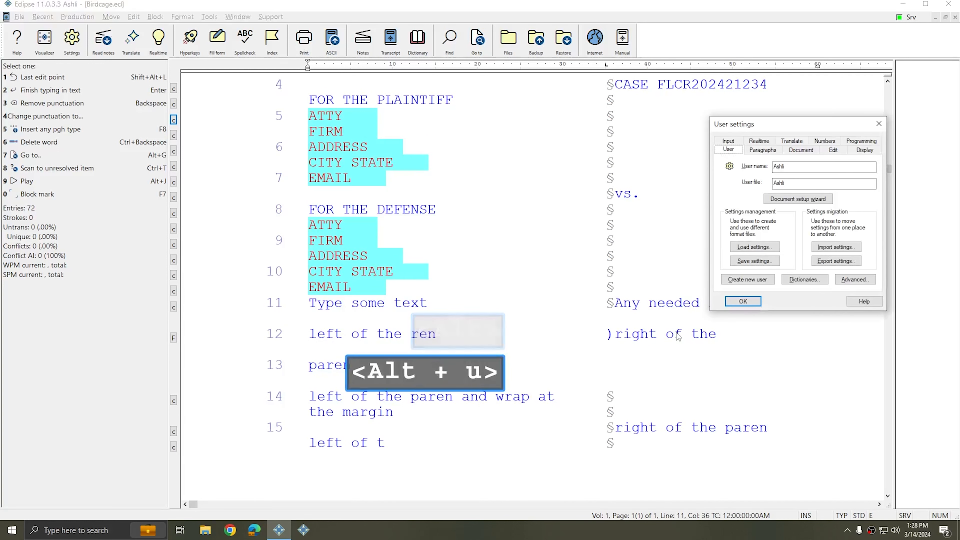
left_click(763, 150)
scroll(773, 258, "down", 5)
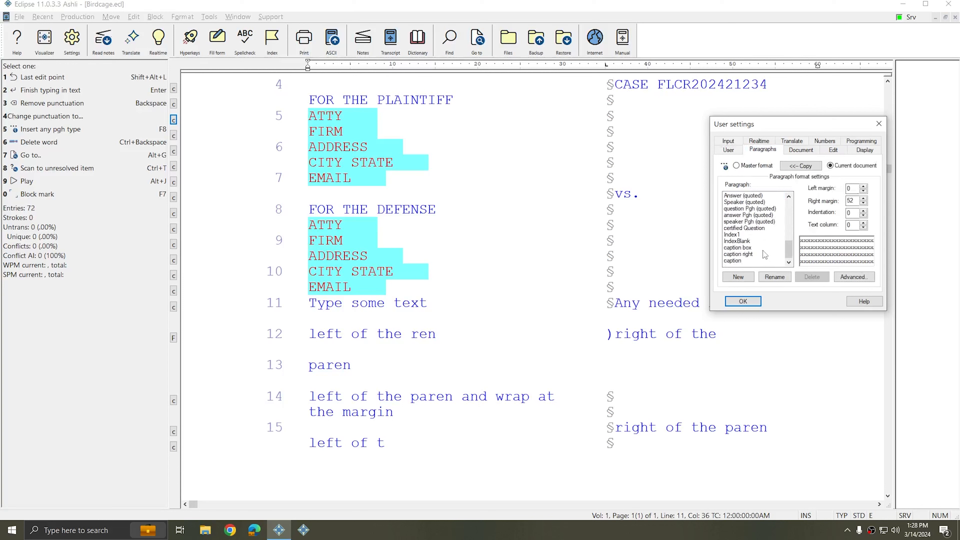
left_click(744, 256)
left_click(854, 276)
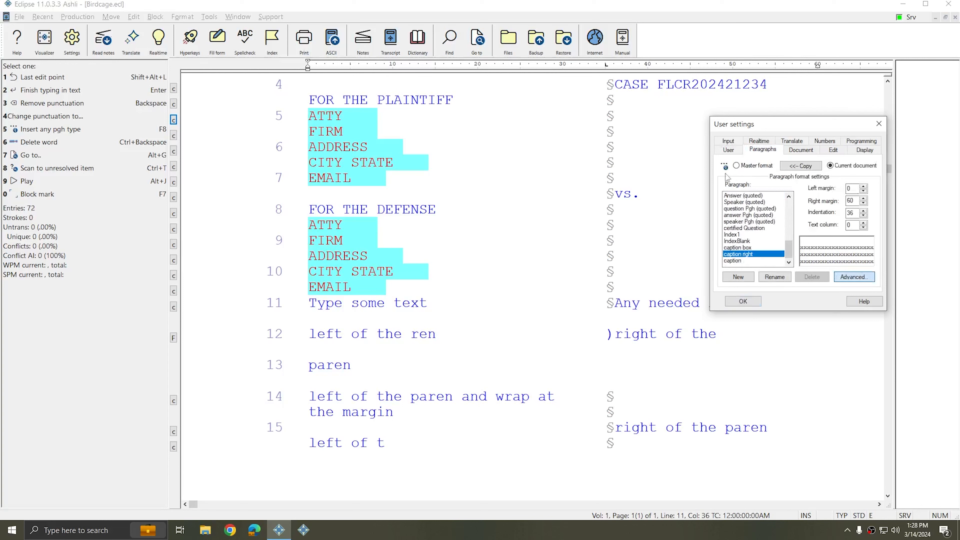
left_click(742, 177)
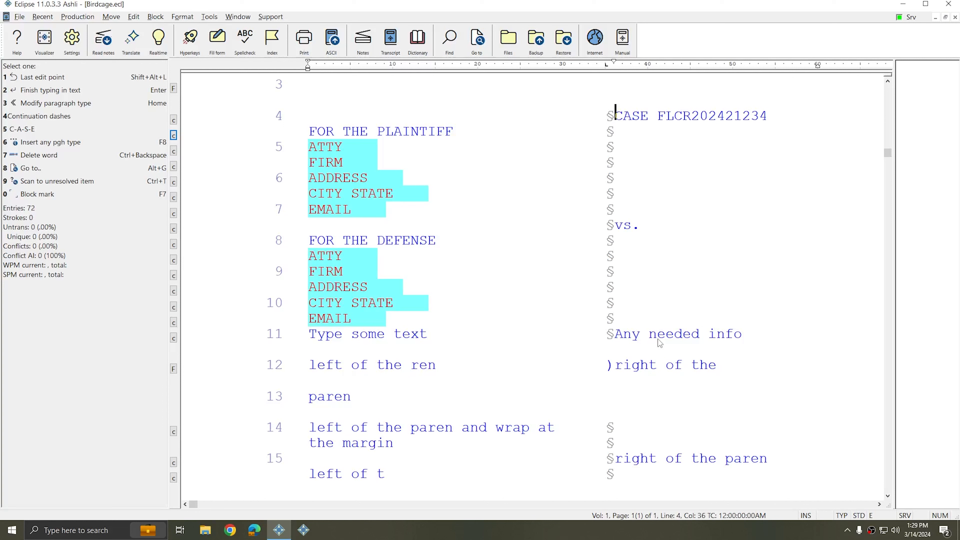
Step: Examine the parenthesis on line 12 and the text positions on either side of it, comparing it with the labels on the other caption lines
left_click(618, 370)
left_click(615, 368)
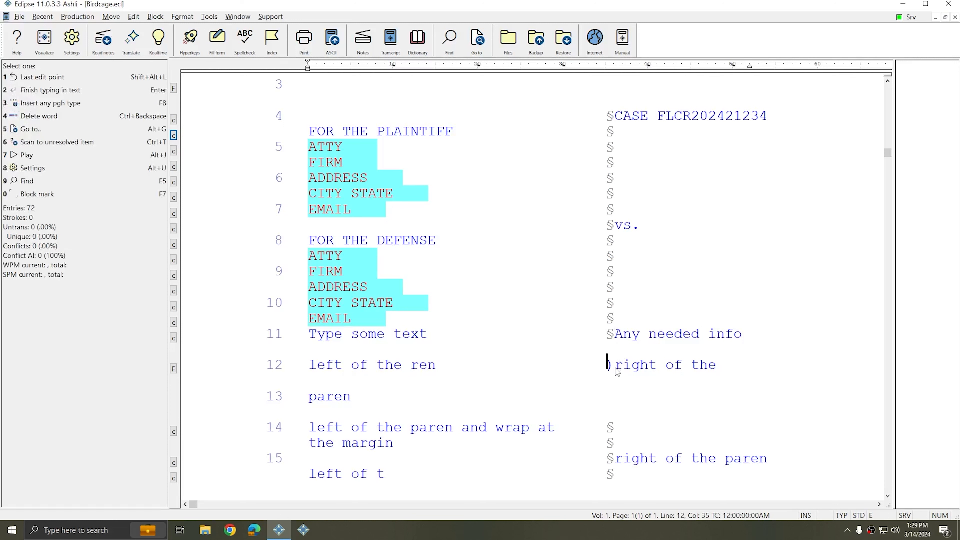
left_click(617, 371)
left_click(616, 333)
left_click(615, 317)
left_click(616, 367)
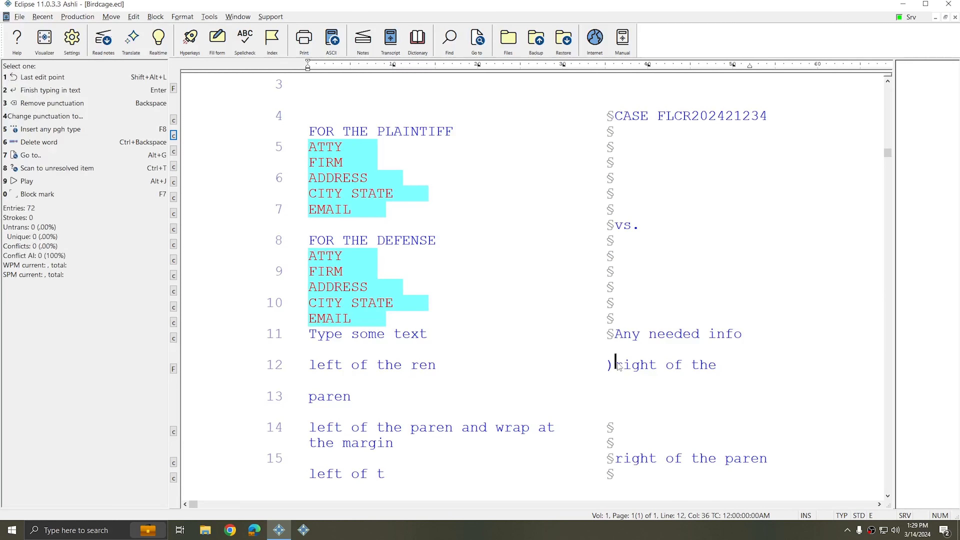
left_click(612, 373)
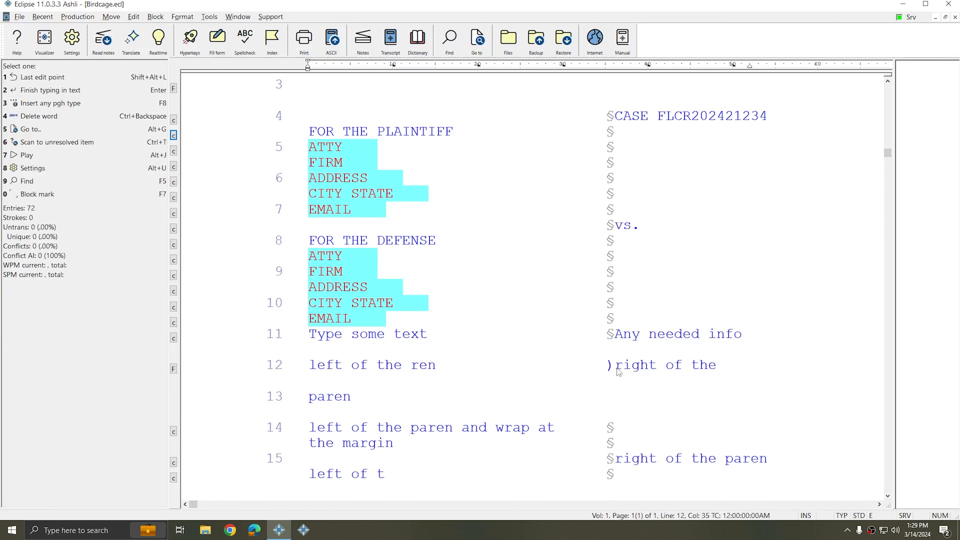
left_click(619, 367)
left_click(604, 369)
left_click(619, 366)
left_click(595, 367)
left_click(619, 364)
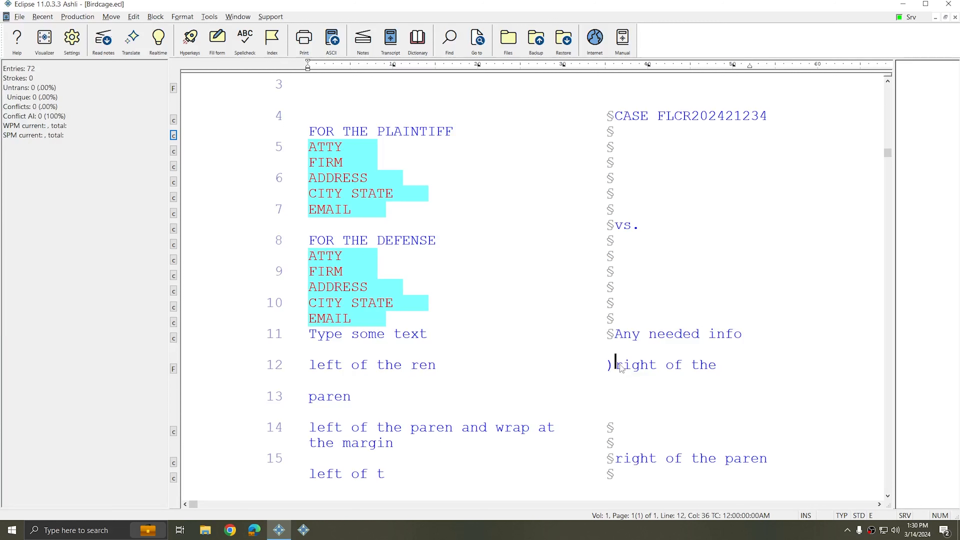
left_click(602, 368)
left_click(628, 363)
left_click(597, 365)
left_click(633, 362)
left_click(576, 358)
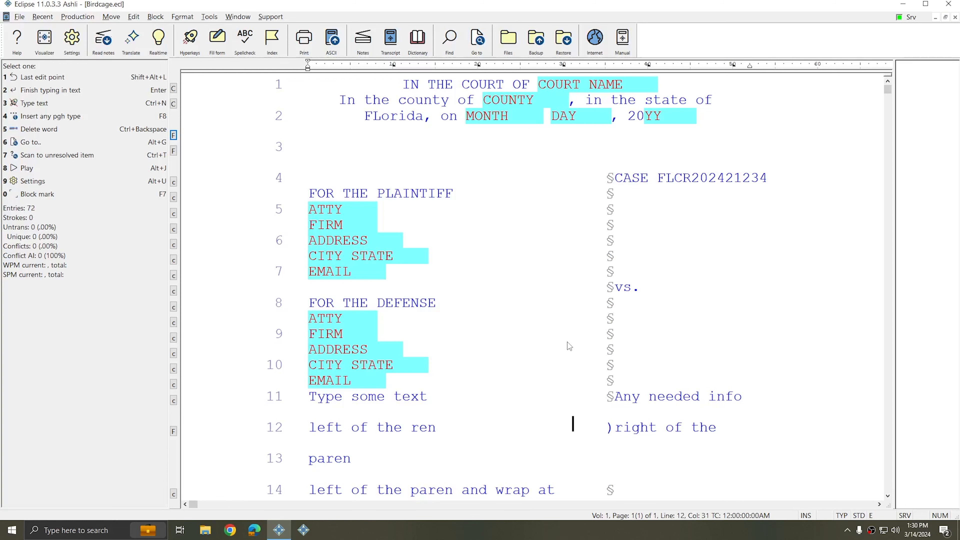
scroll(570, 346, "down", 1)
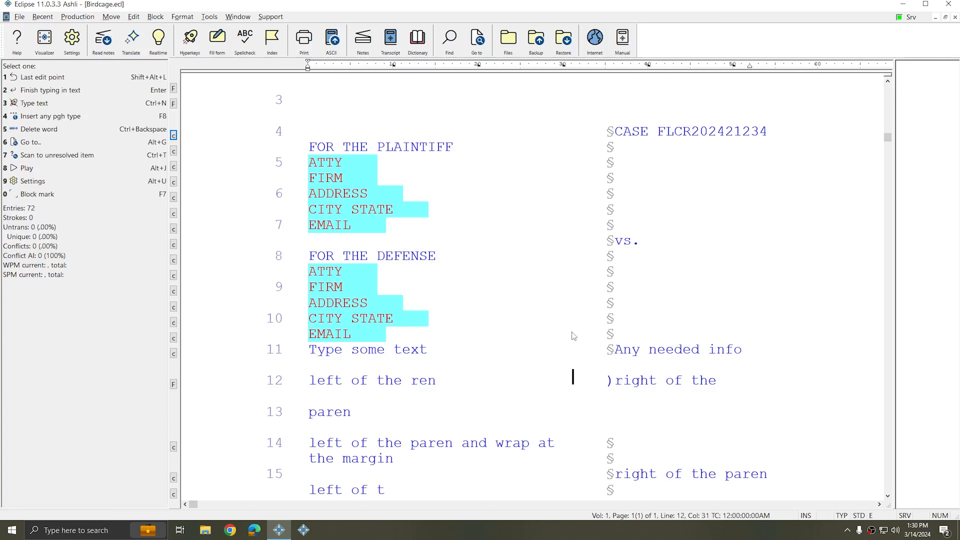
scroll(571, 332, "down", 1)
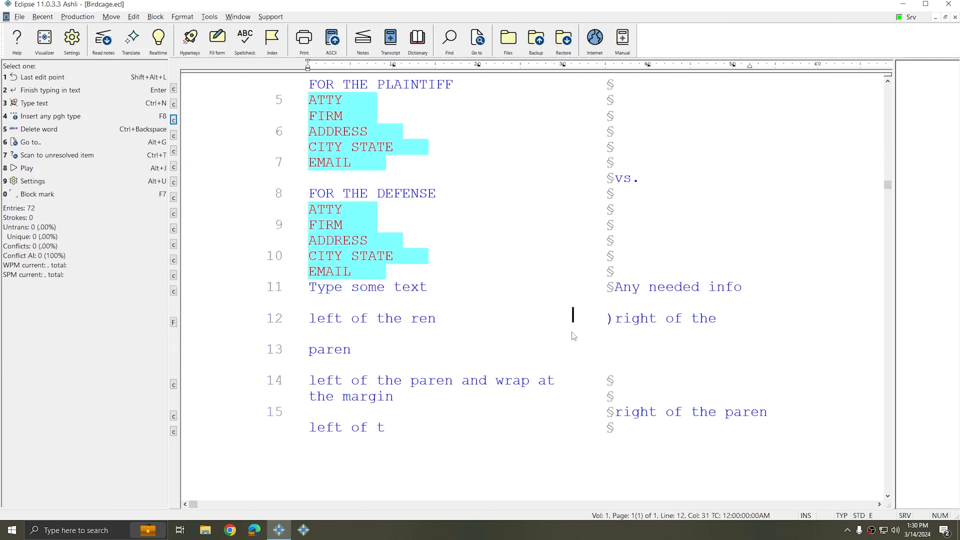
scroll(738, 319, "up", 1)
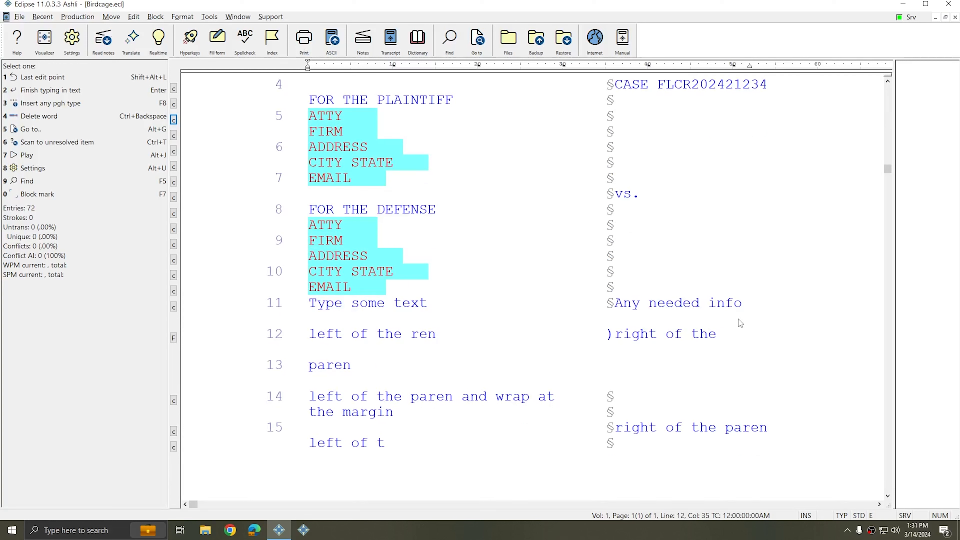
Step: Open the advanced paragraph data of the current document's caption box paragraph type
key("alt")
key("alt+u")
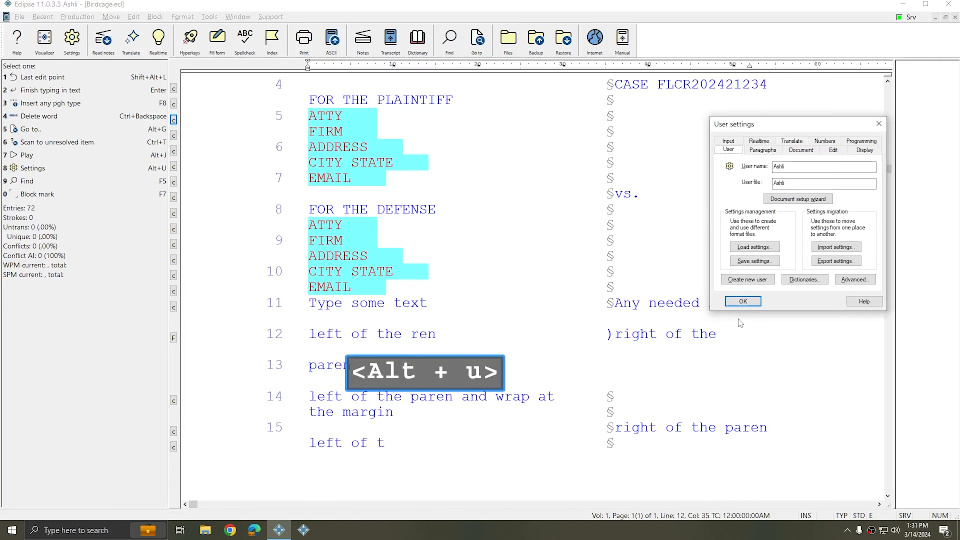
left_click(762, 149)
scroll(760, 223, "down", 5)
left_click(744, 247)
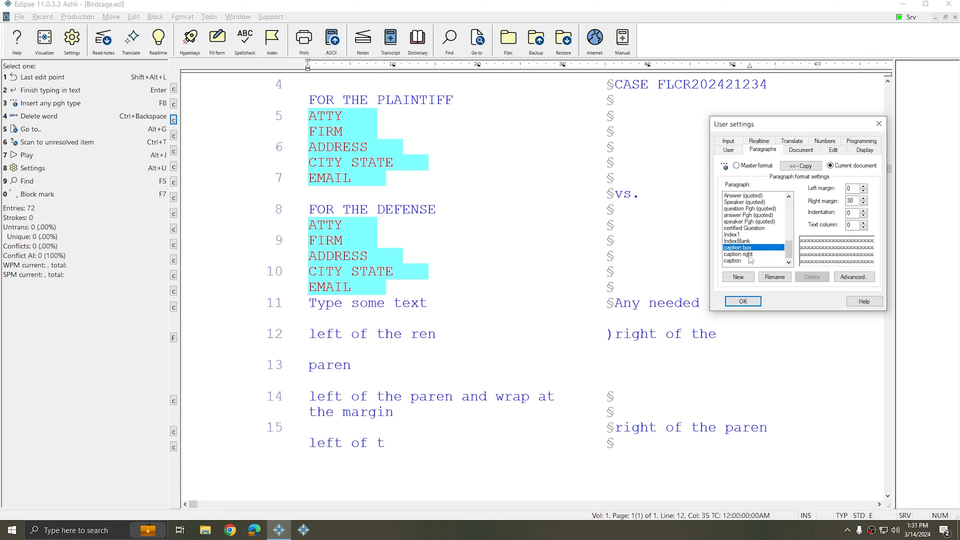
left_click(861, 280)
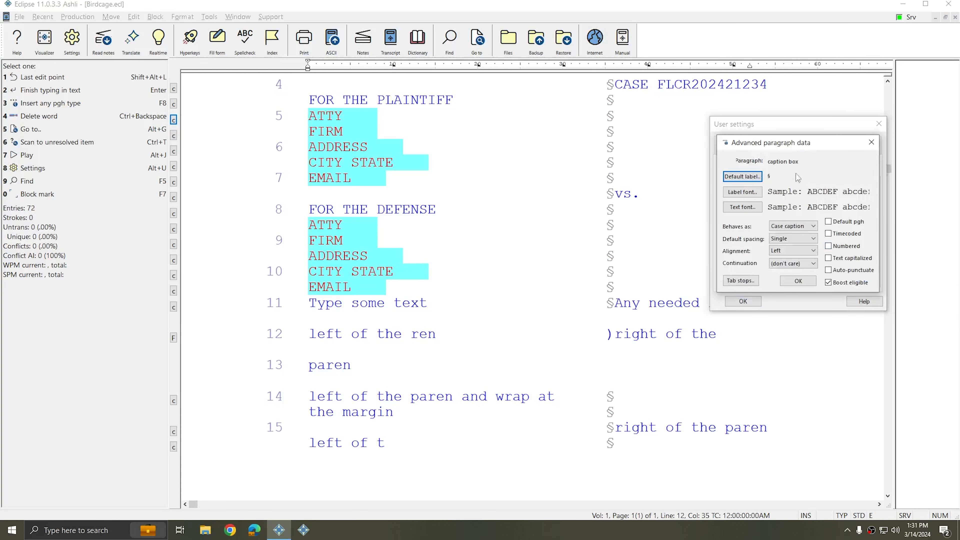
Step: Change the default label of the caption box paragraph type to ™ and apply it
left_click(740, 176)
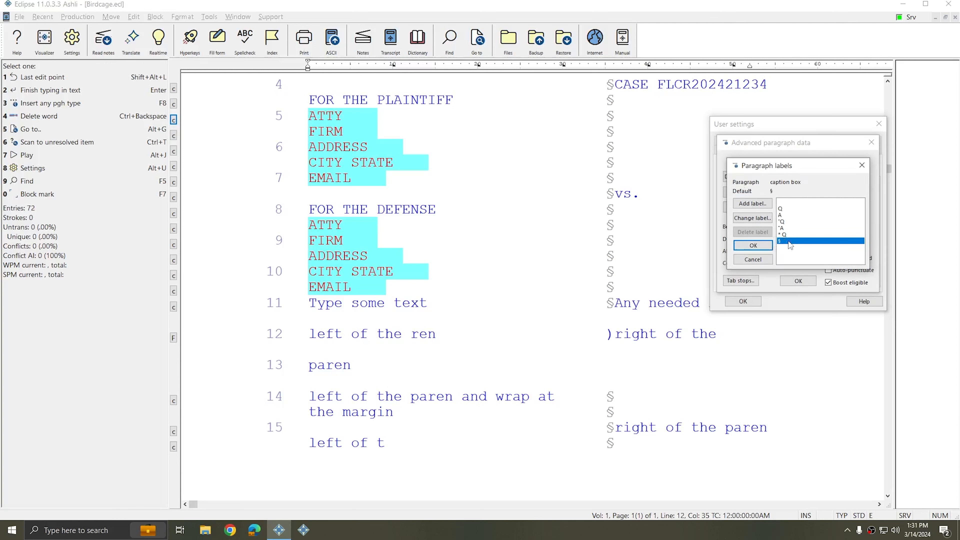
left_click(758, 218)
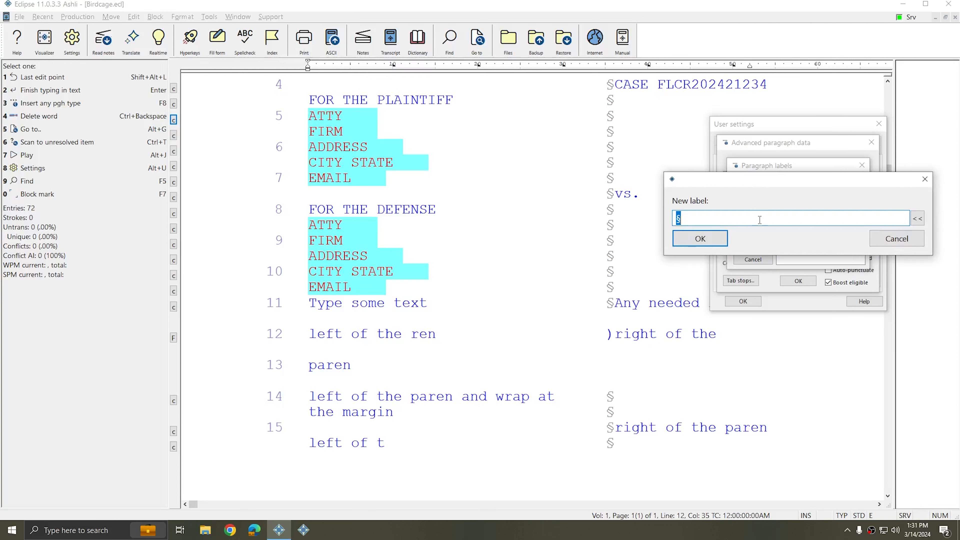
type(")")
type("™")
left_click(709, 236)
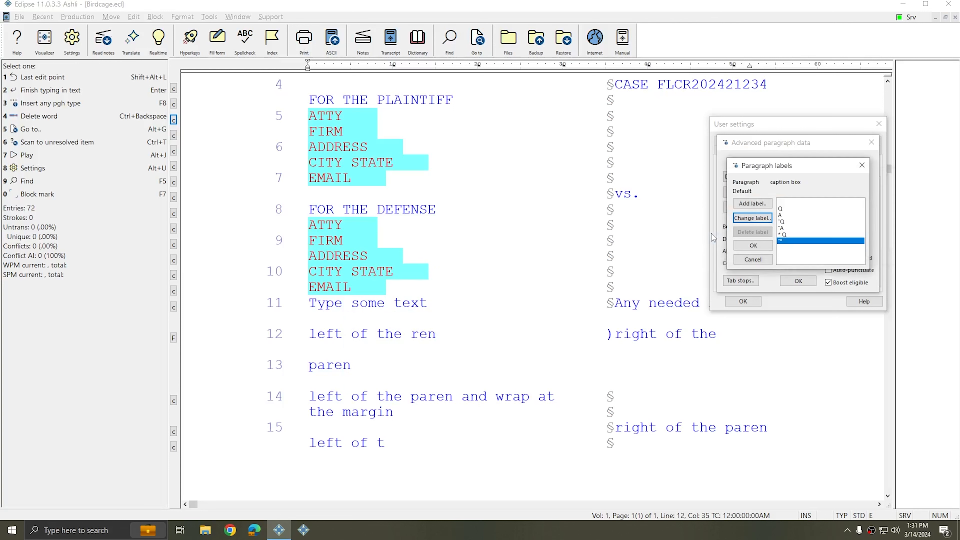
left_click(759, 249)
left_click(799, 282)
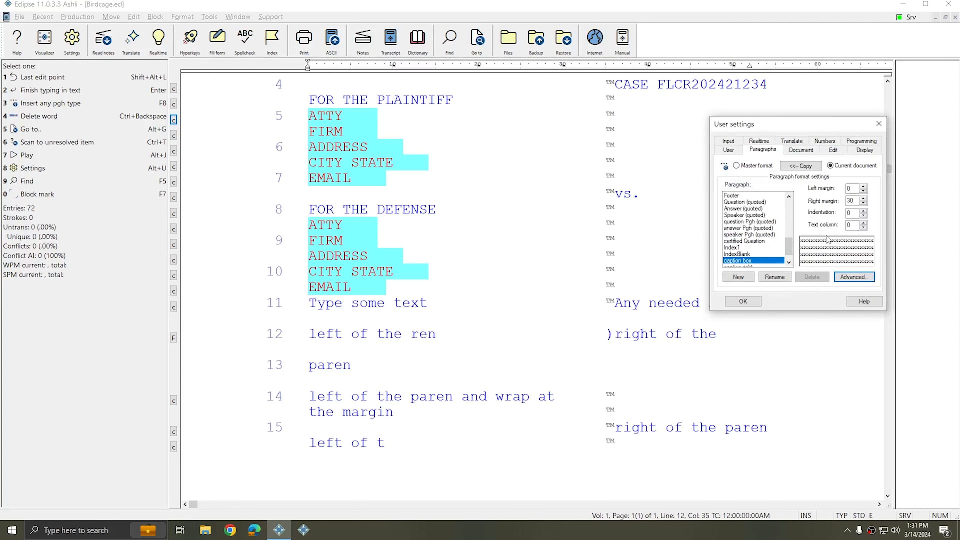
Step: Set the default label of the caption box paragraph type to a closing parenthesis ")"
left_click(867, 280)
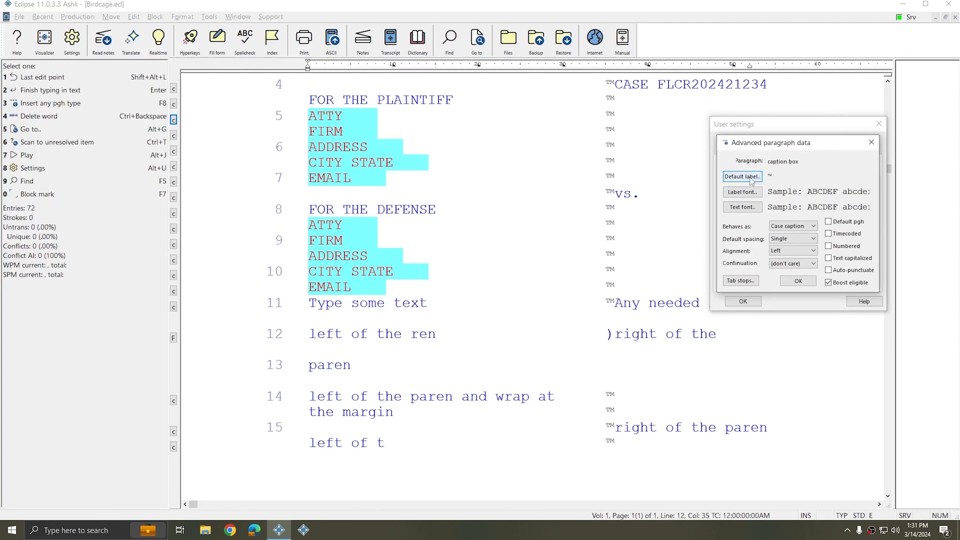
left_click(783, 206)
left_click(751, 221)
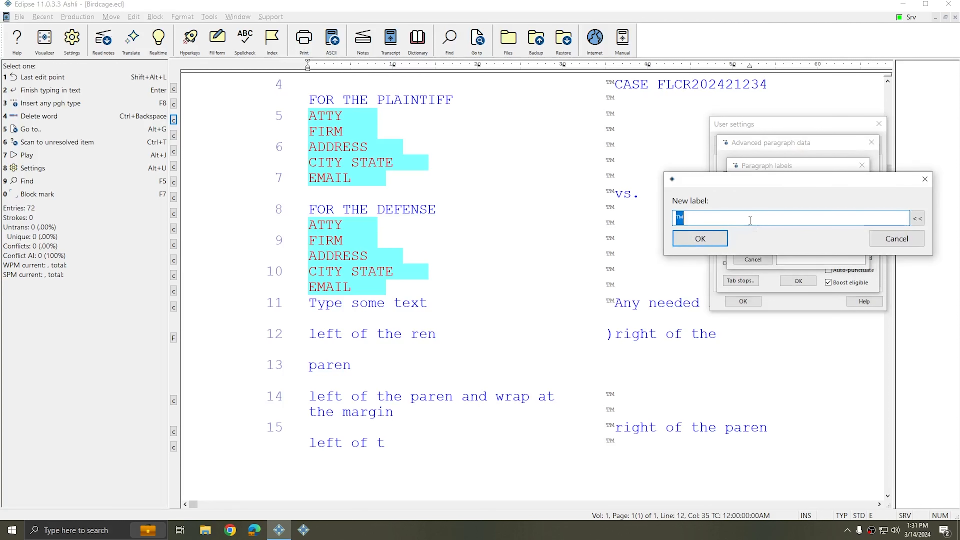
type(")")
left_click(719, 244)
left_click(753, 246)
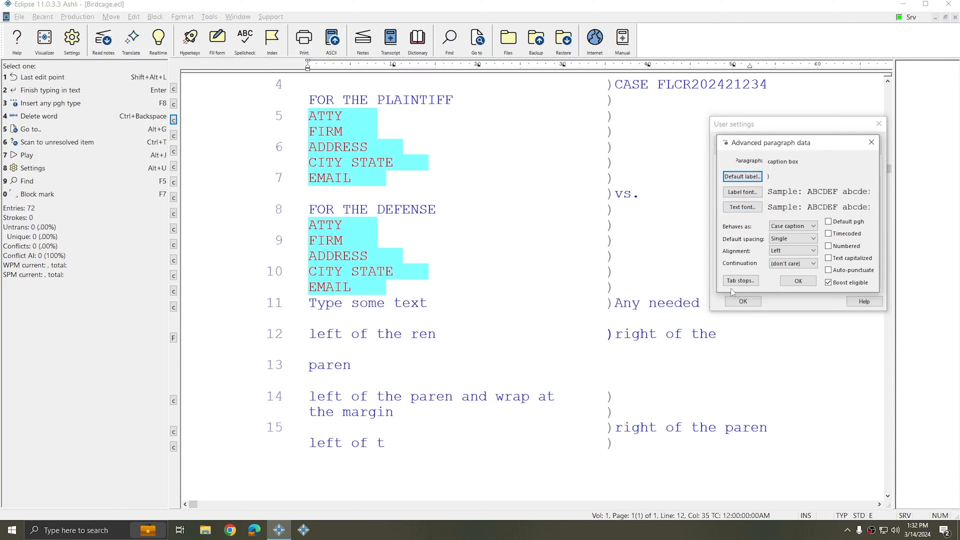
Step: Replace the caption box type's existing tab stop with one at 30 and apply the advanced paragraph data
left_click(749, 282)
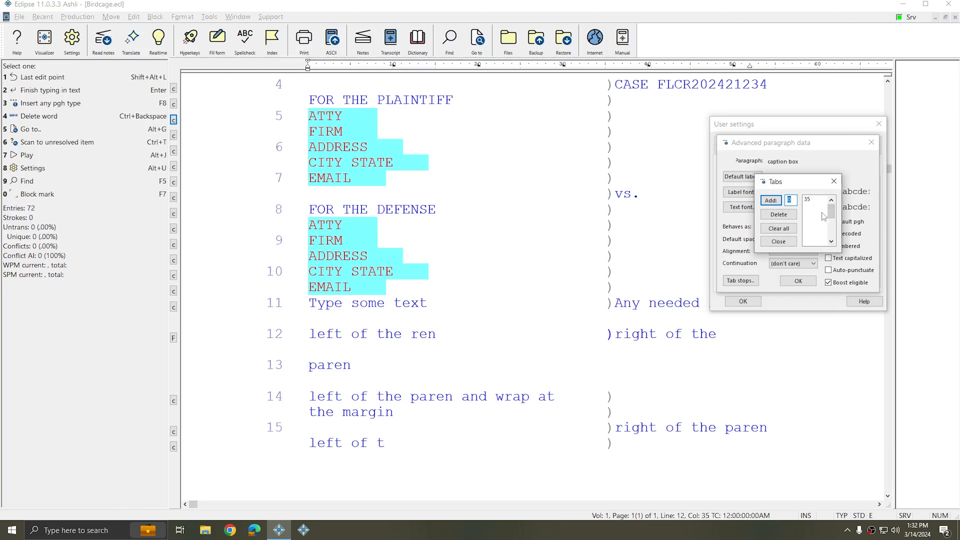
left_click(808, 202)
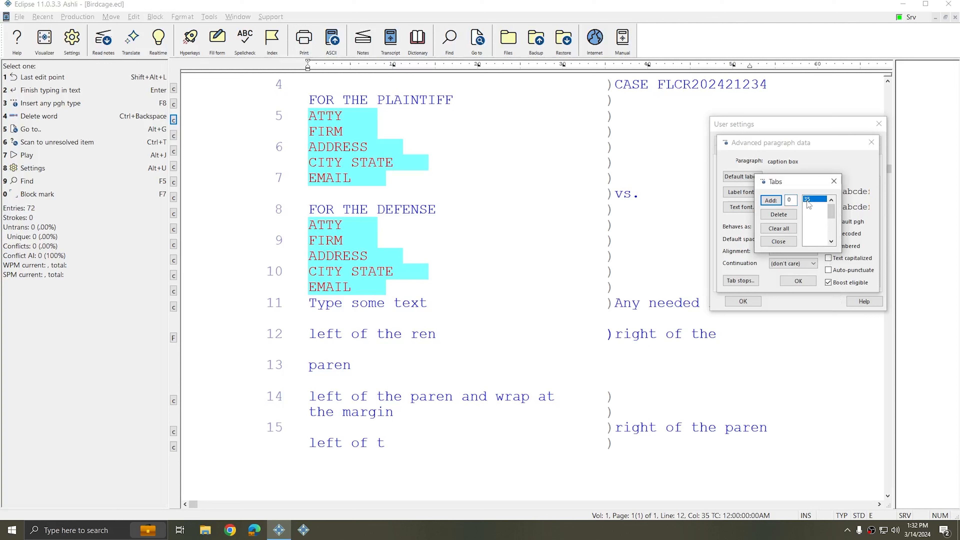
left_click(788, 215)
type("30")
left_click(785, 244)
left_click(798, 281)
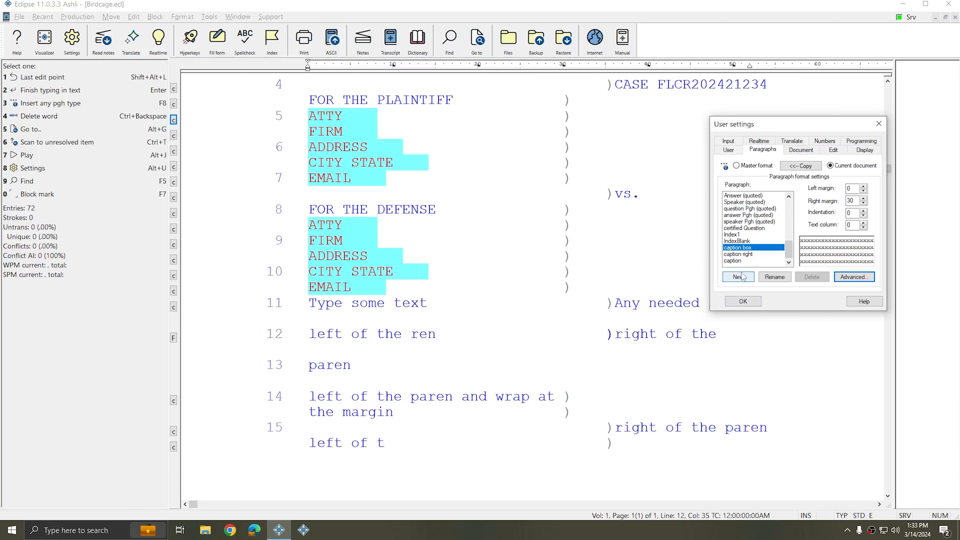
Step: Add a tab stop at 30 to the caption right type, delete its old one and apply the change
left_click(738, 255)
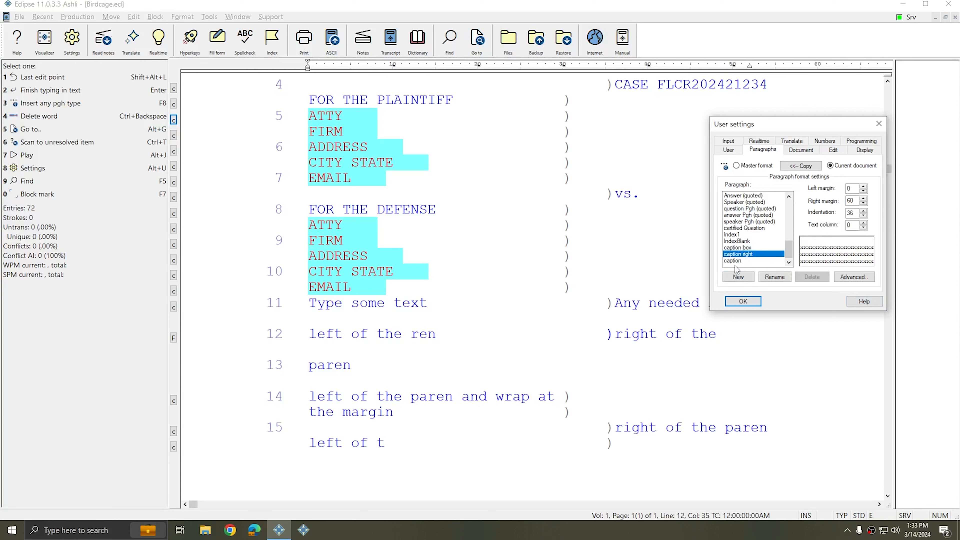
left_click(870, 276)
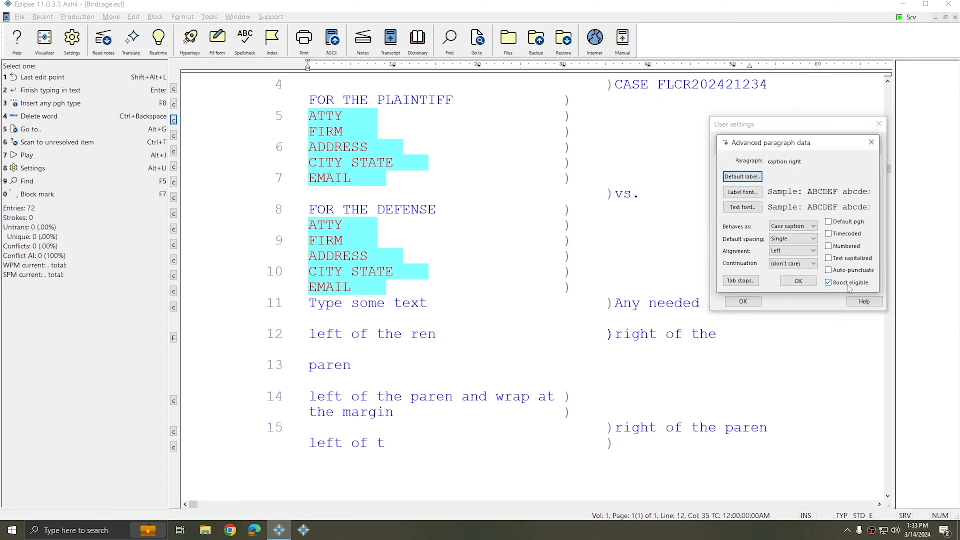
left_click(740, 281)
type("30")
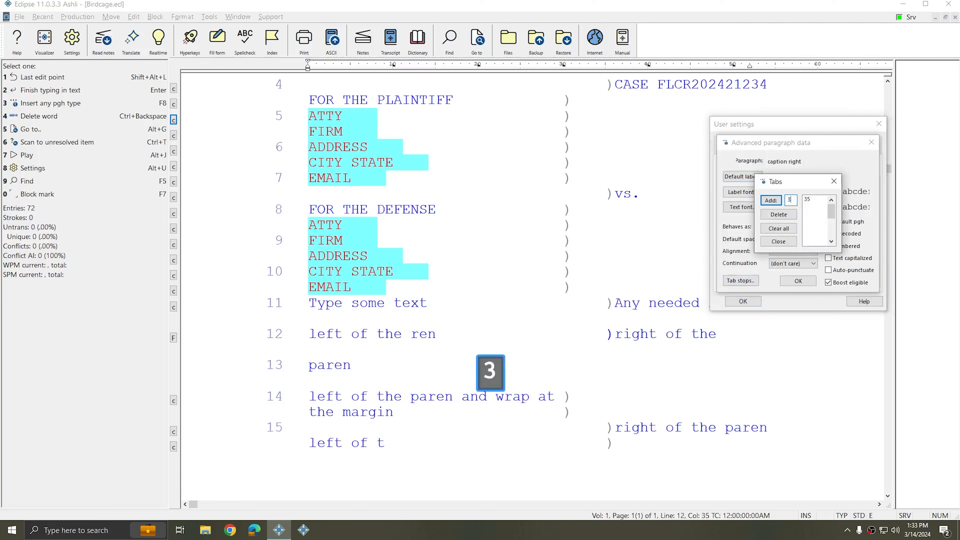
key("Return")
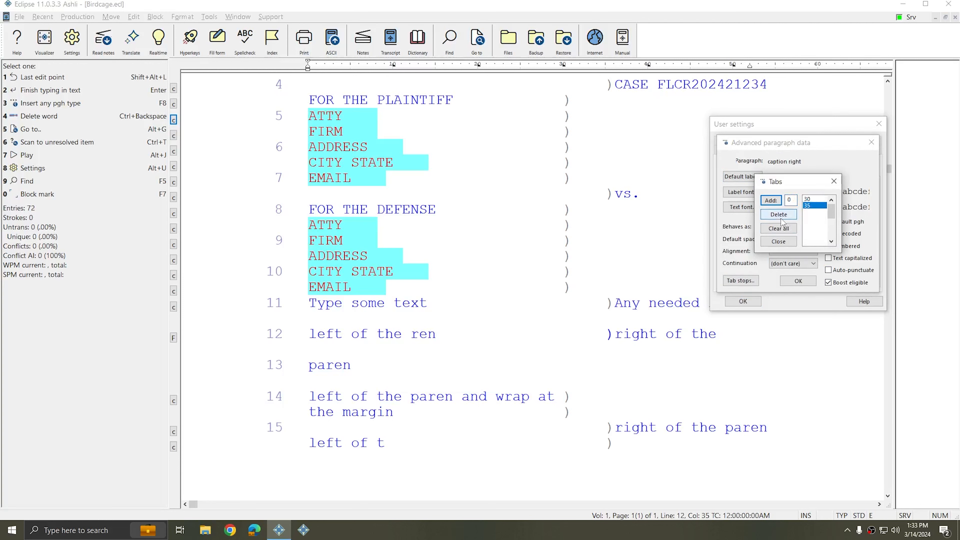
left_click(781, 244)
left_click(798, 281)
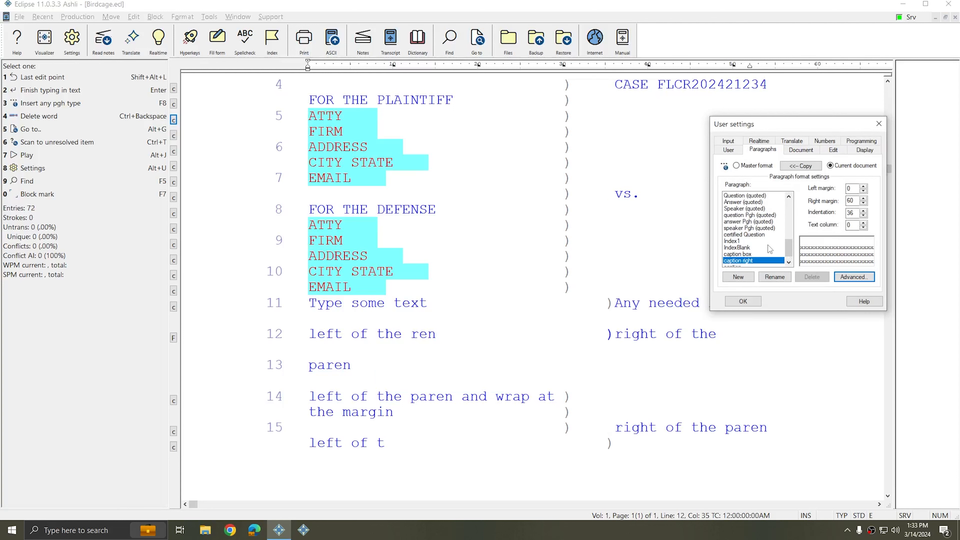
Step: Replace the caption type's existing tab stop with one at 30 and close the user settings
left_click(733, 265)
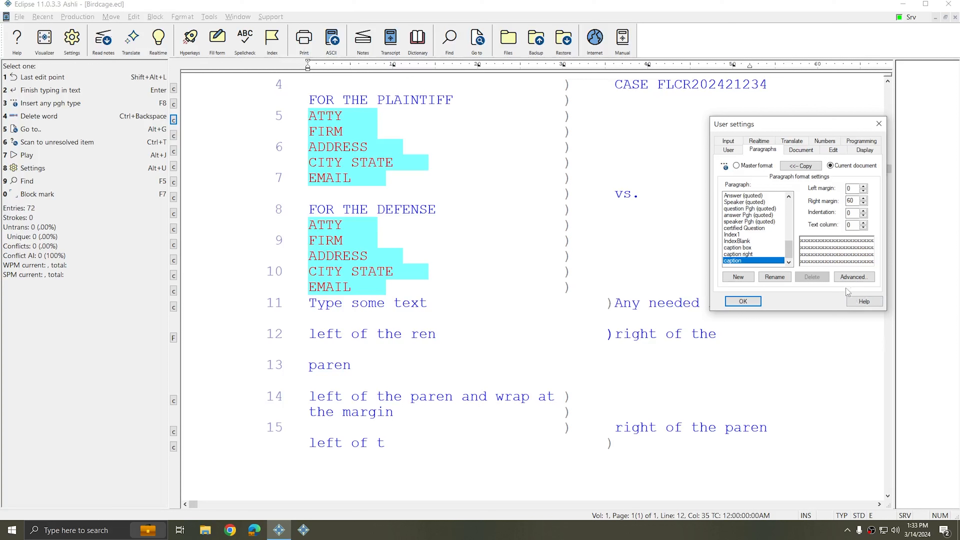
left_click(853, 277)
left_click(741, 280)
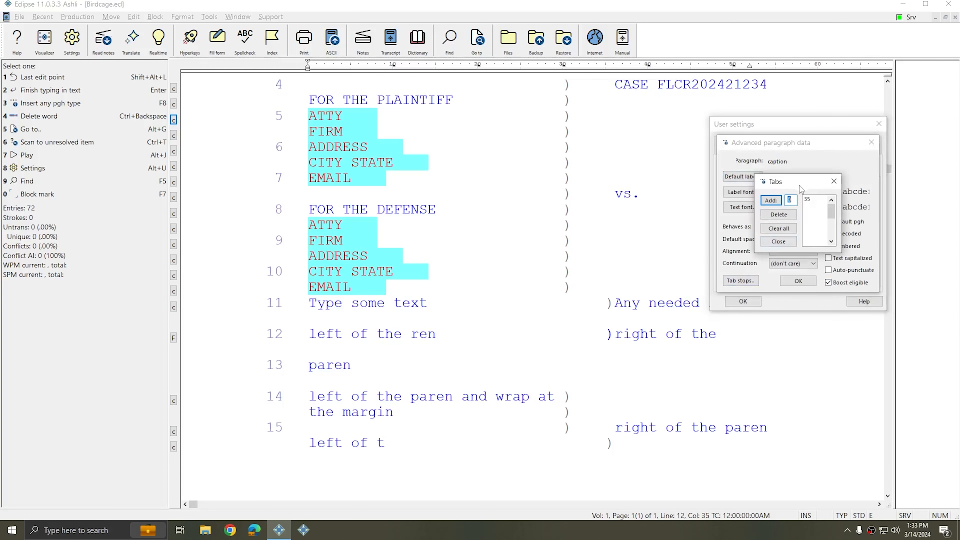
type("30")
key("Return")
left_click(785, 215)
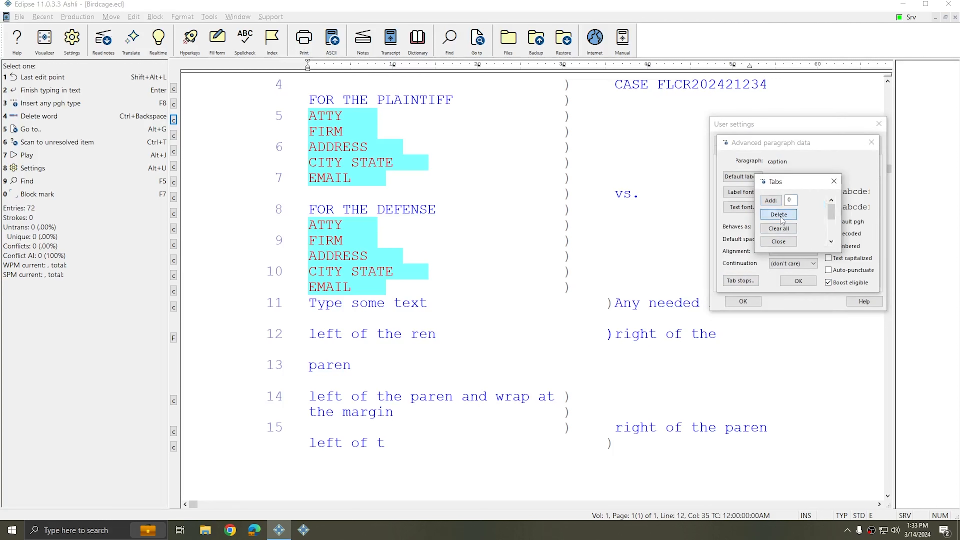
left_click(785, 243)
left_click(798, 281)
left_click(744, 303)
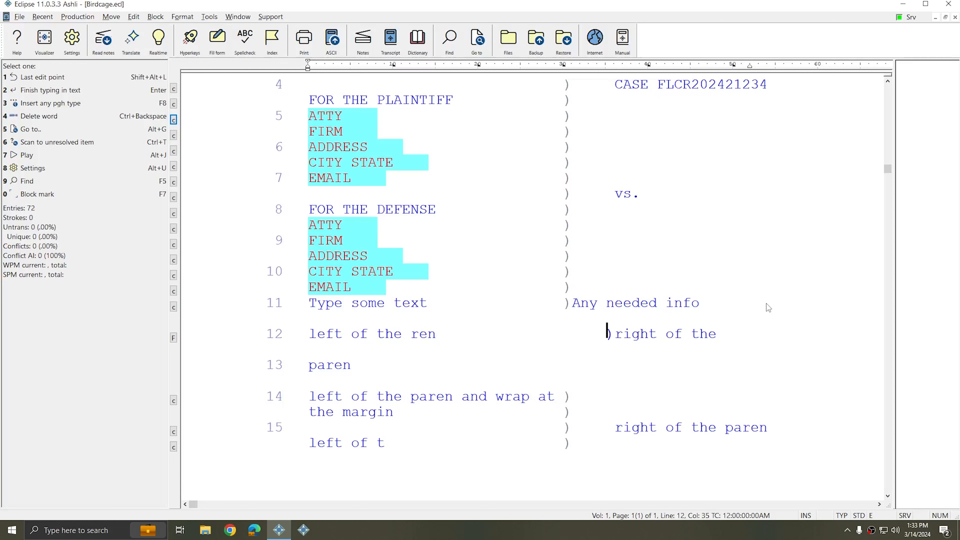
Step: Delete five spaces before the parenthesis on line 12 to align it with the other labels, and look over the caption
key("BackSpace")
key("BackSpace")
key("BackSpace")
key("BackSpace")
key("BackSpace")
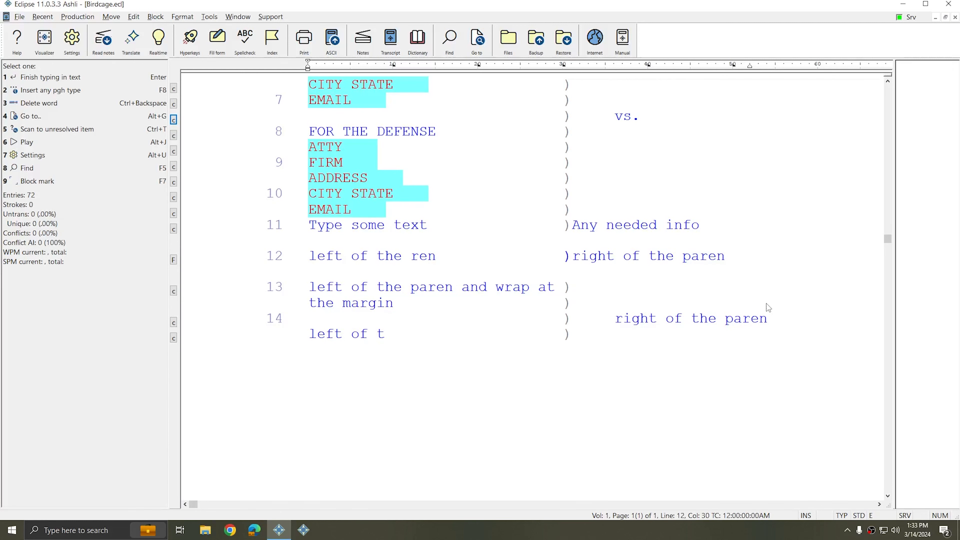
scroll(769, 307, "up", 4)
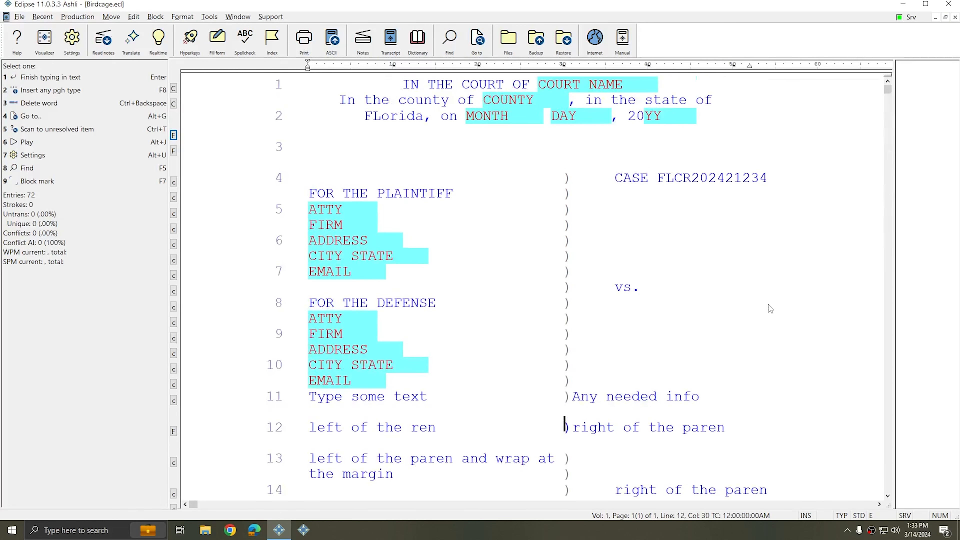
scroll(769, 307, "down", 2)
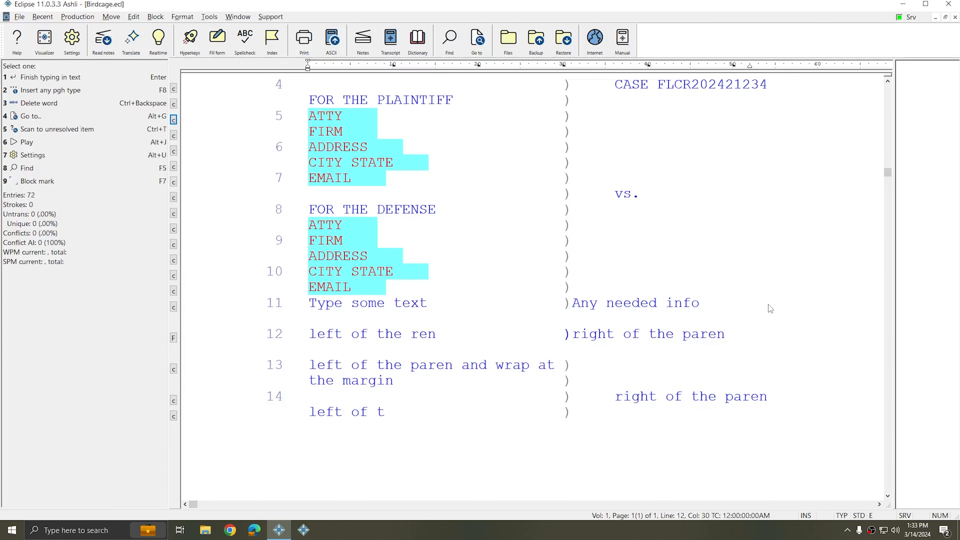
scroll(593, 375, "up", 2)
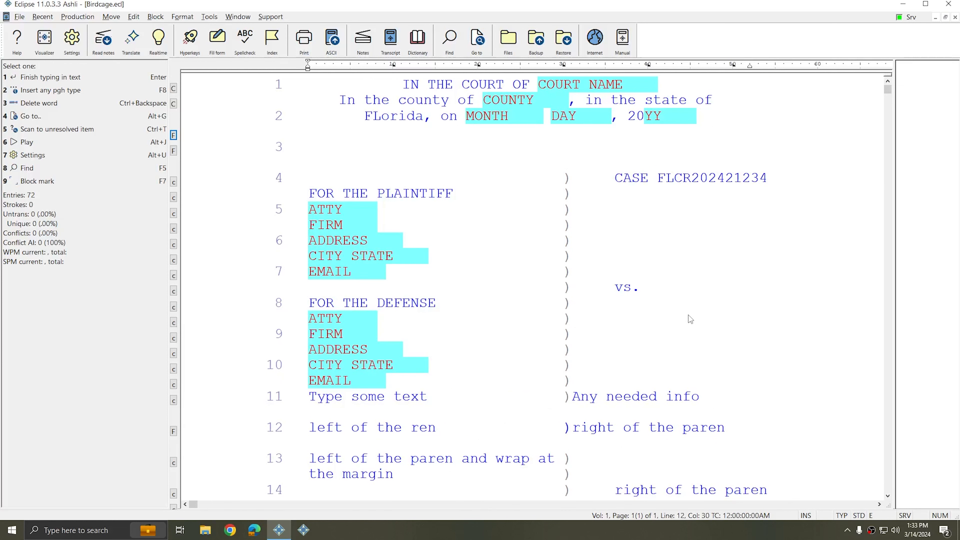
scroll(690, 319, "down", 1)
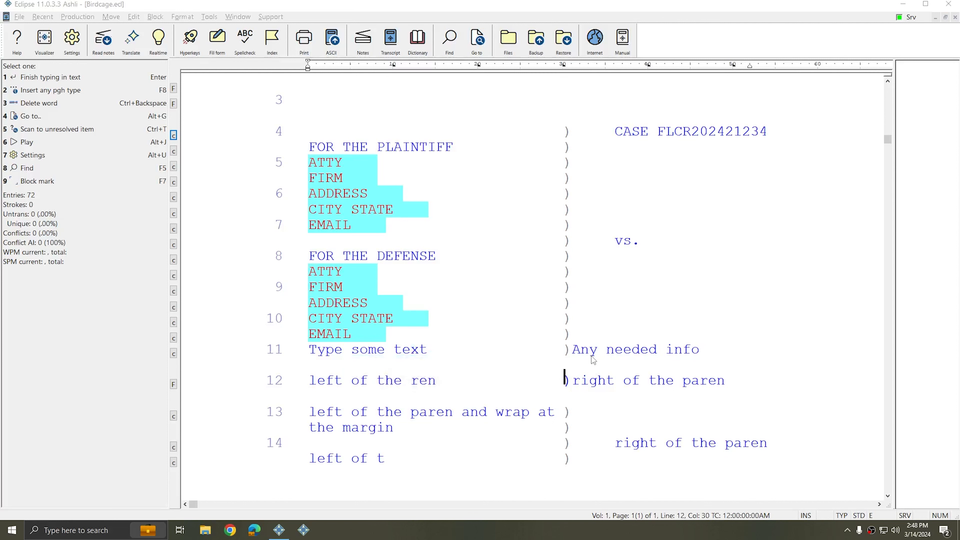
Step: Review the current document's paragraph format settings for the caption box, caption right and caption types
left_click(525, 306)
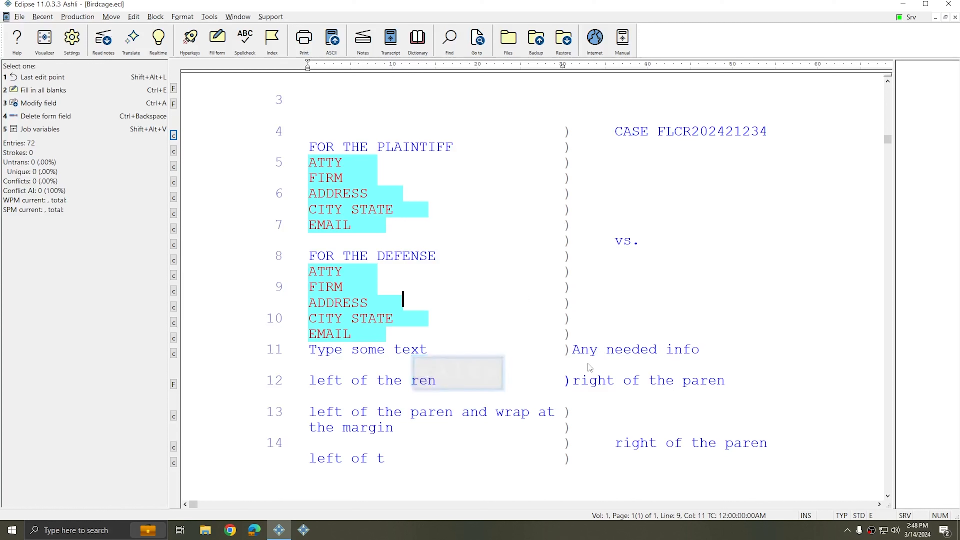
key("alt+u")
left_click(768, 150)
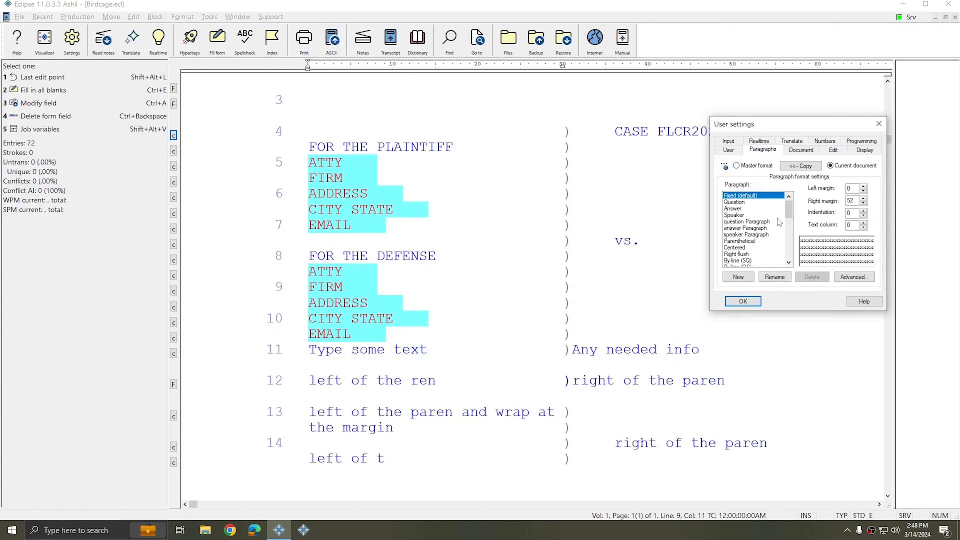
scroll(780, 223, "down", 5)
left_click(747, 248)
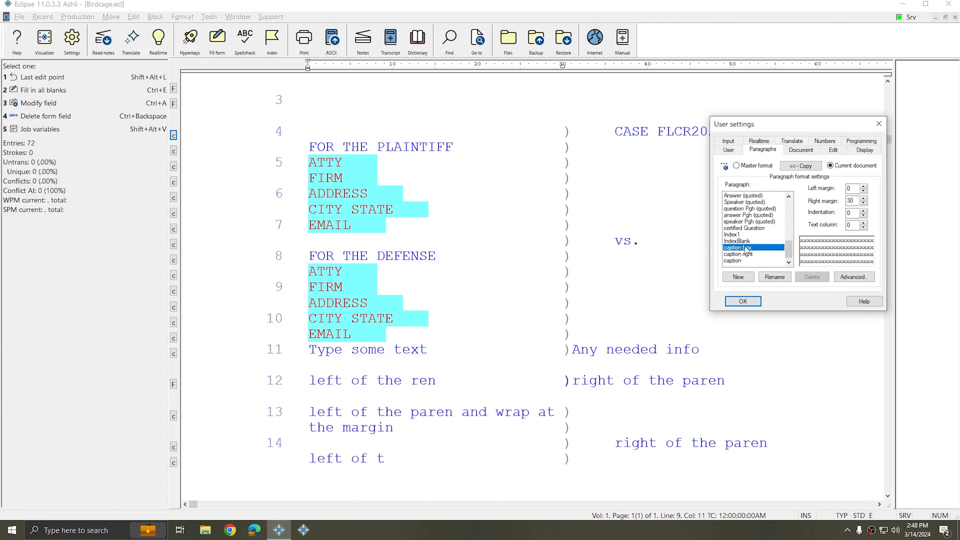
left_click(743, 255)
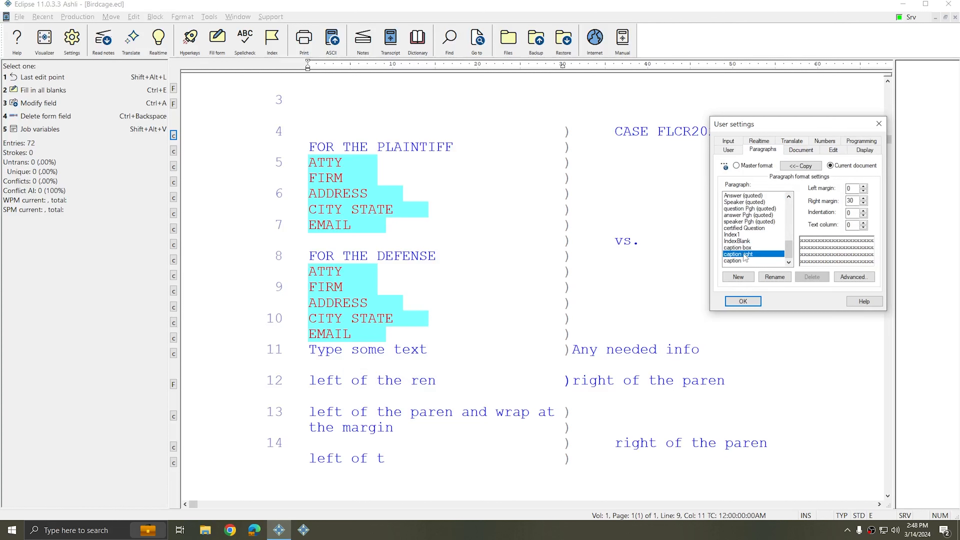
left_click(741, 261)
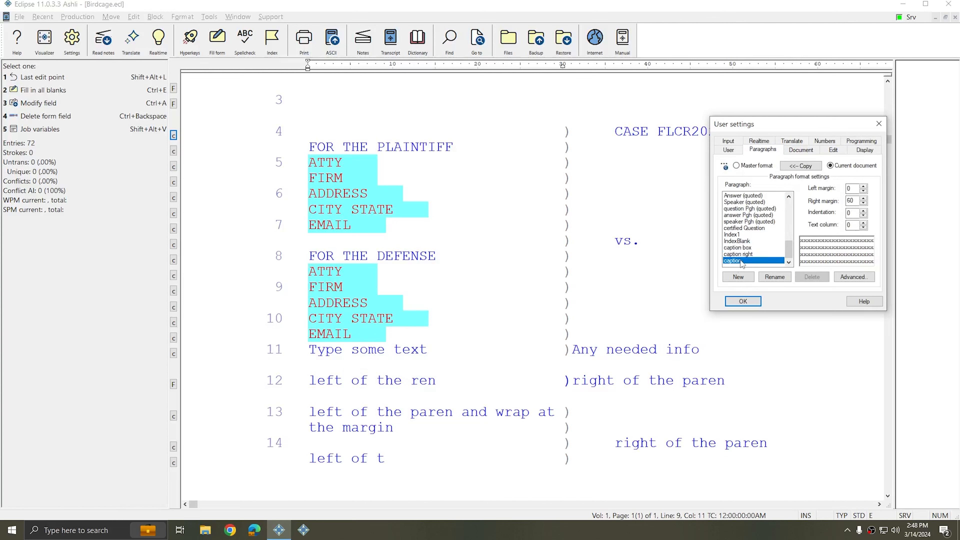
Step: Check which caption paragraph types exist in the master format, including the margins of caption box
left_click(756, 167)
scroll(771, 250, "down", 1)
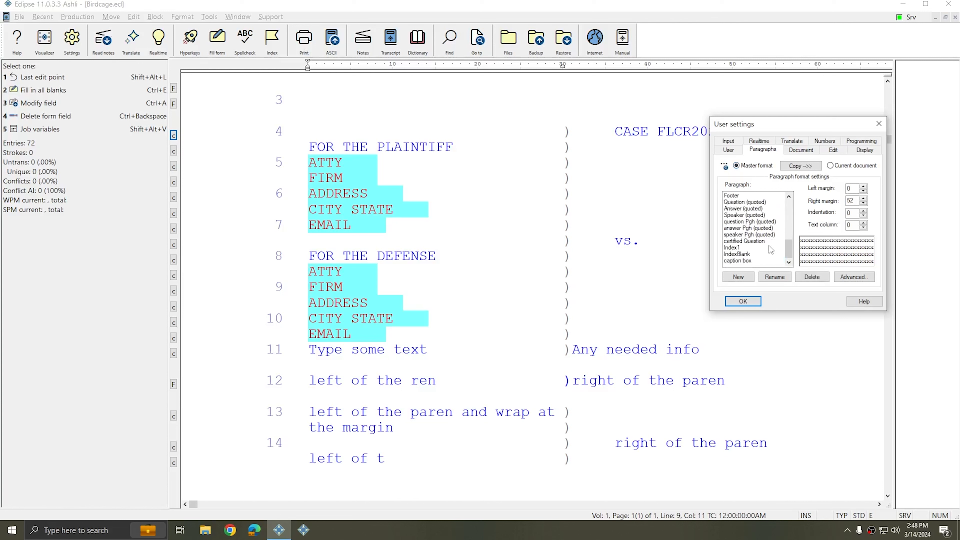
left_click(742, 261)
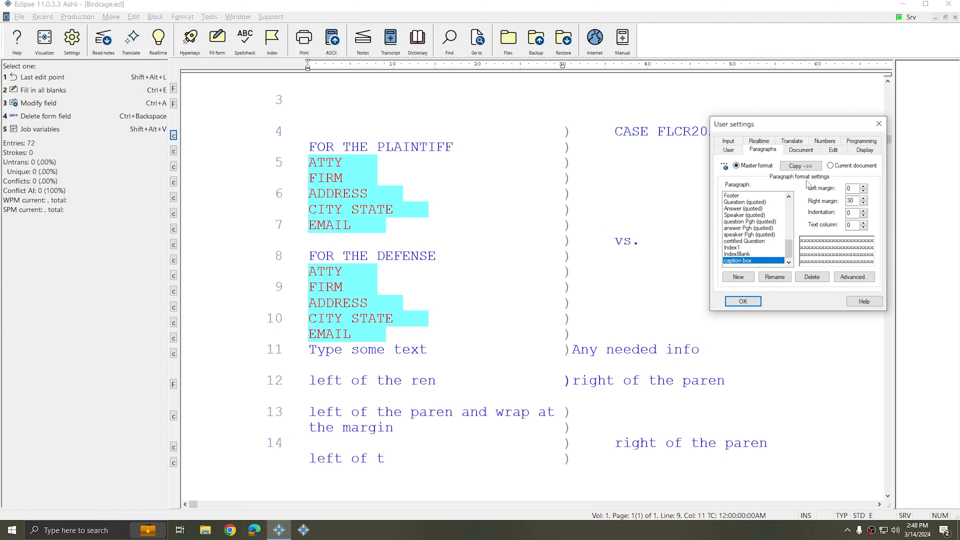
Step: Copy the current document's paragraph settings to the master format and accept overwriting the master document format
left_click(853, 166)
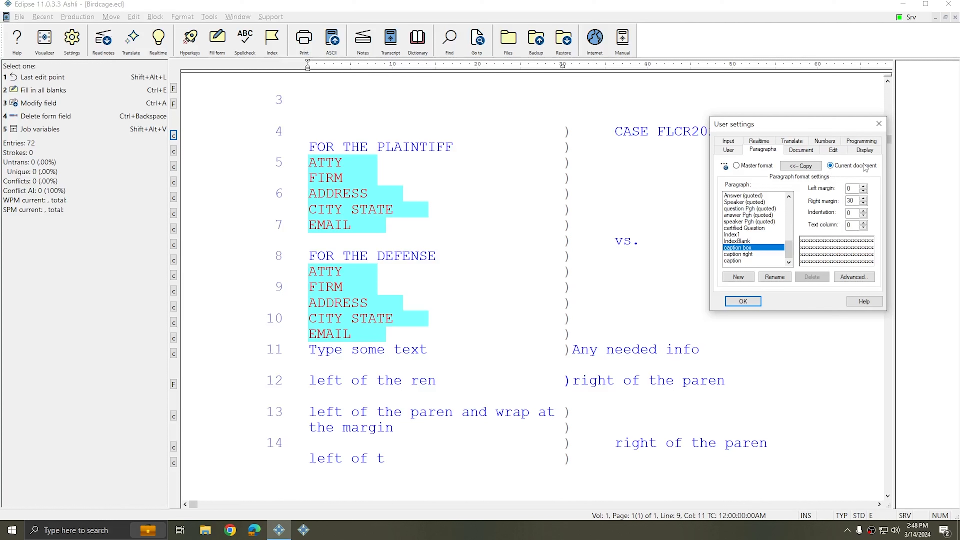
left_click(807, 168)
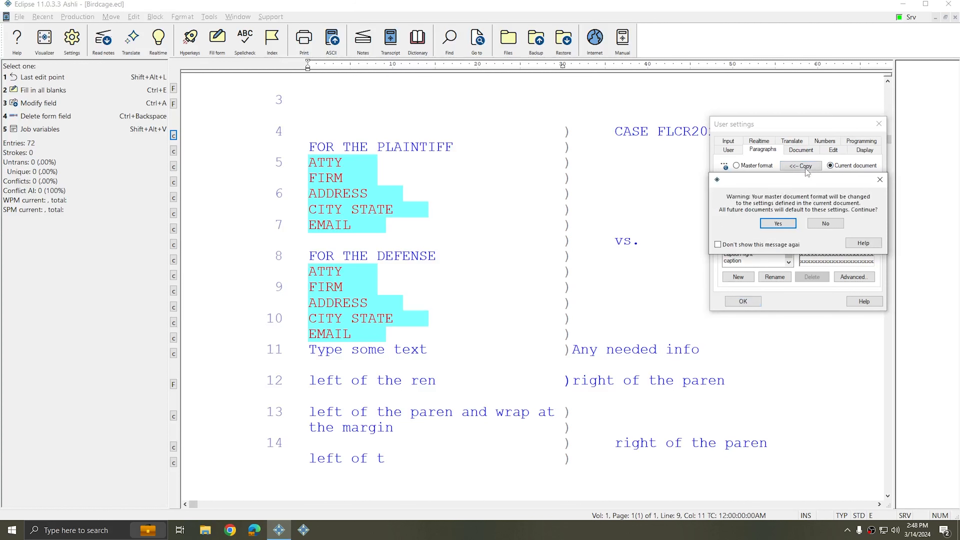
left_click(778, 223)
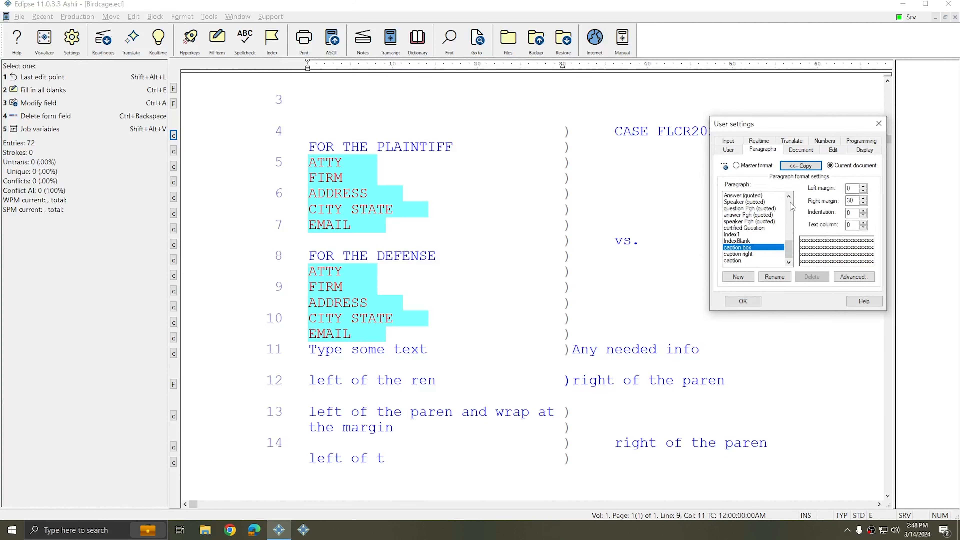
Step: Check the caption box, caption right and caption types in the master format
left_click(748, 167)
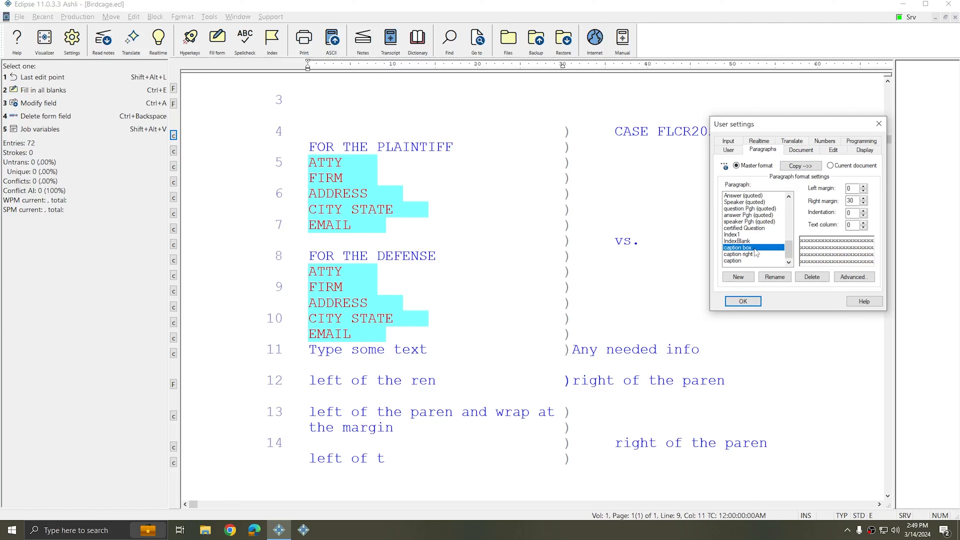
left_click(744, 254)
left_click(741, 261)
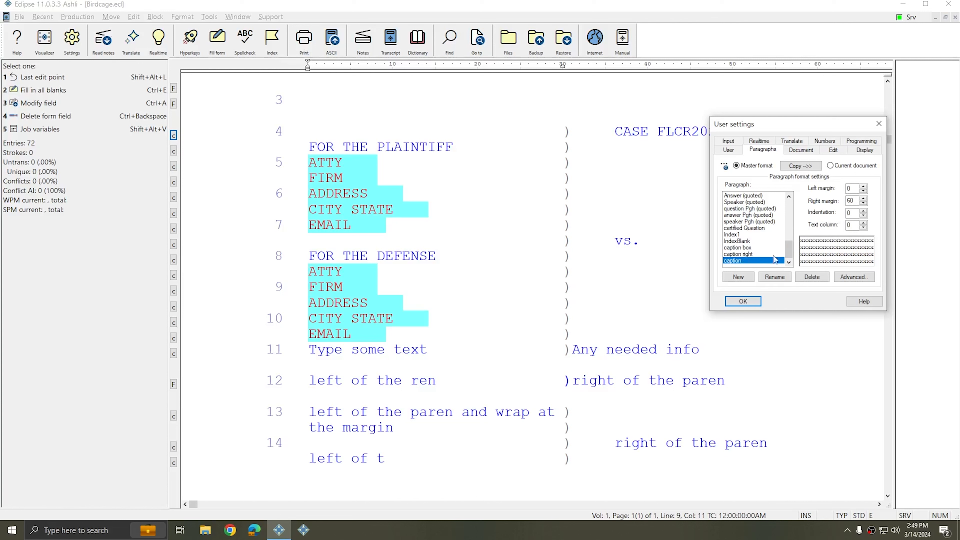
left_click(750, 255)
left_click(753, 248)
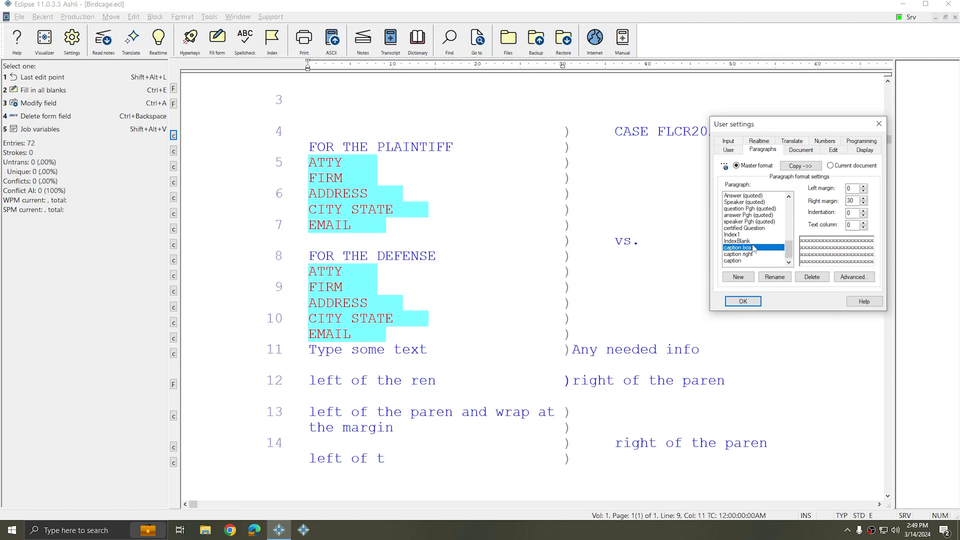